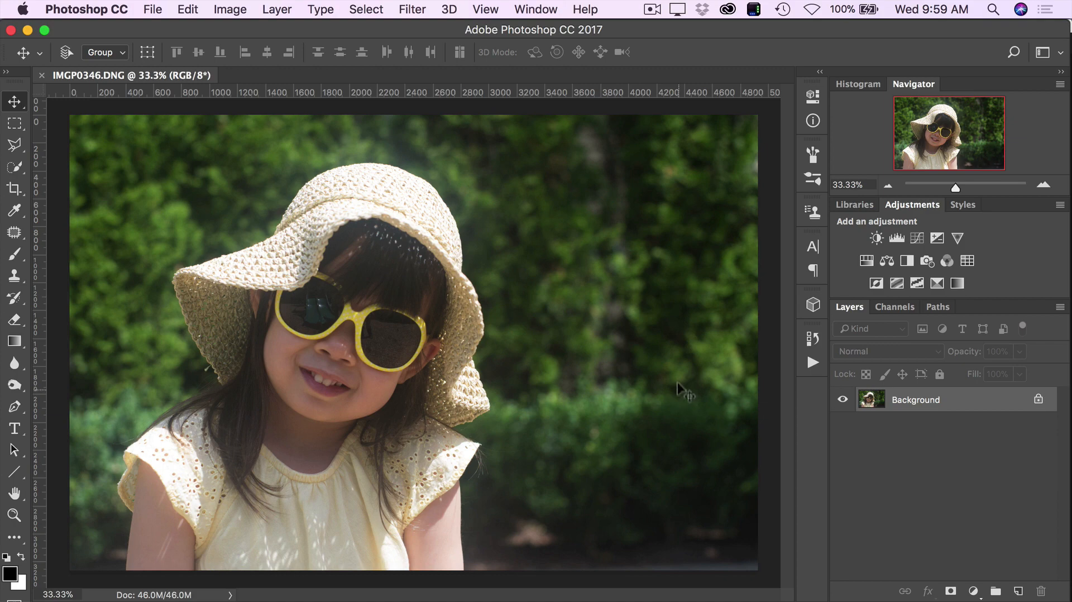
- Run the Step 1 - Select Focus action from the PBB Mystical Portrait set and dismiss its closing message
left_click(811, 364)
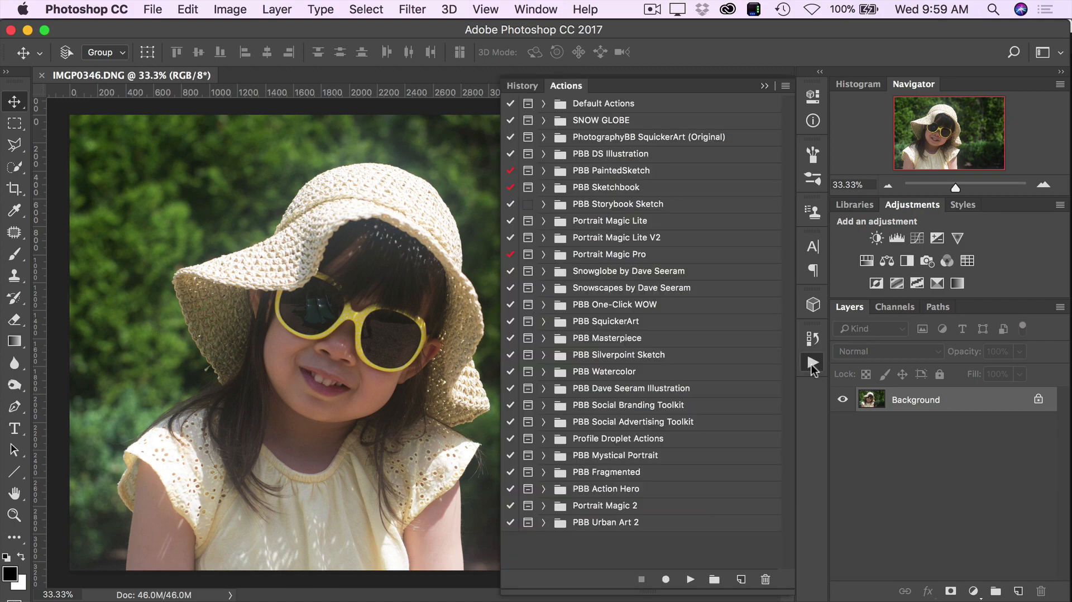
left_click(614, 456)
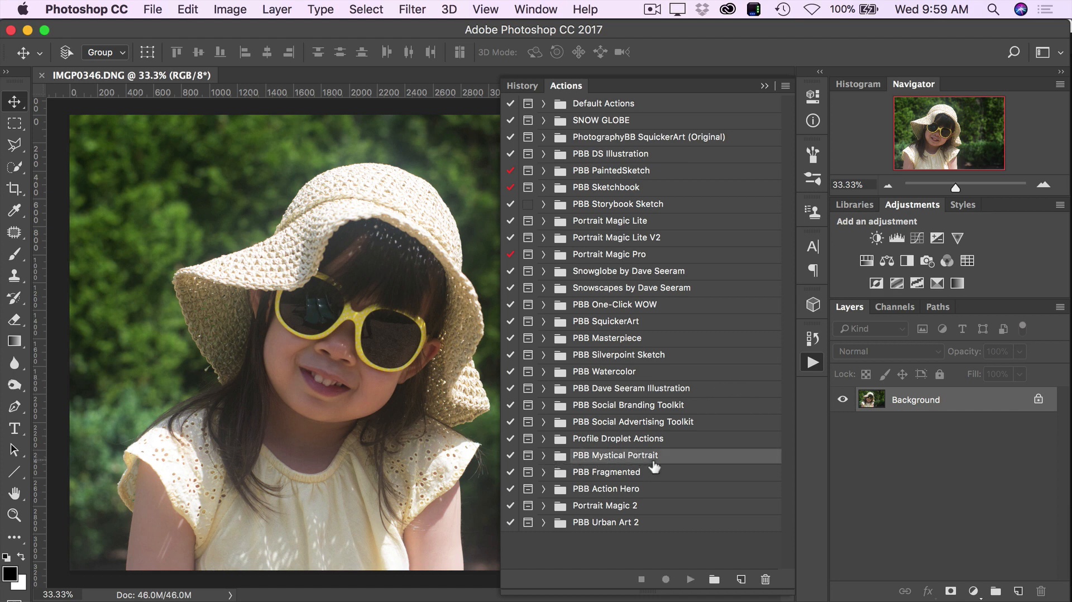
left_click(543, 456)
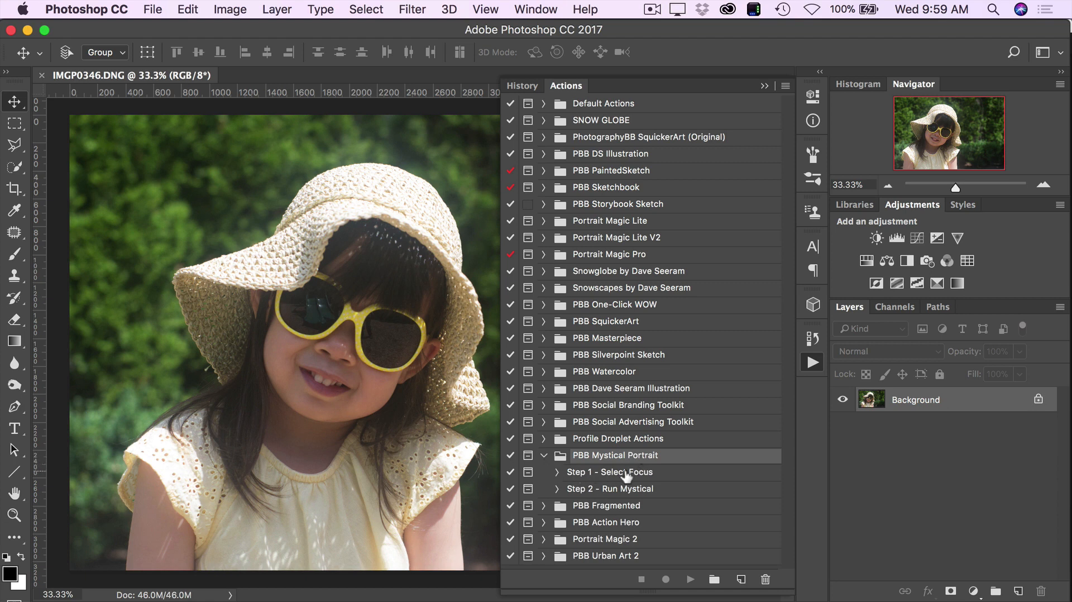
left_click(690, 474)
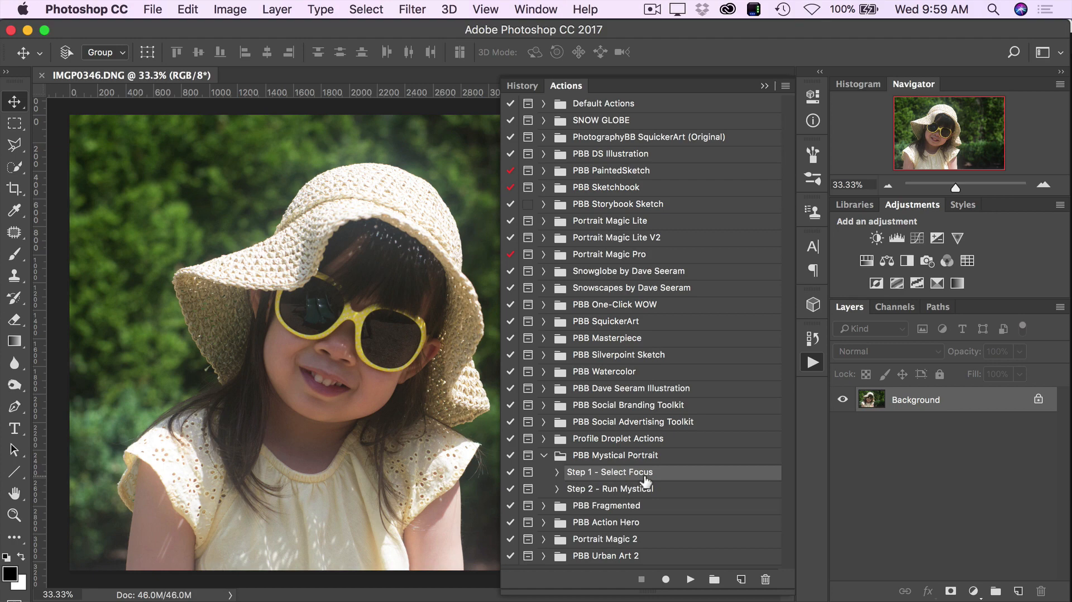
left_click(691, 580)
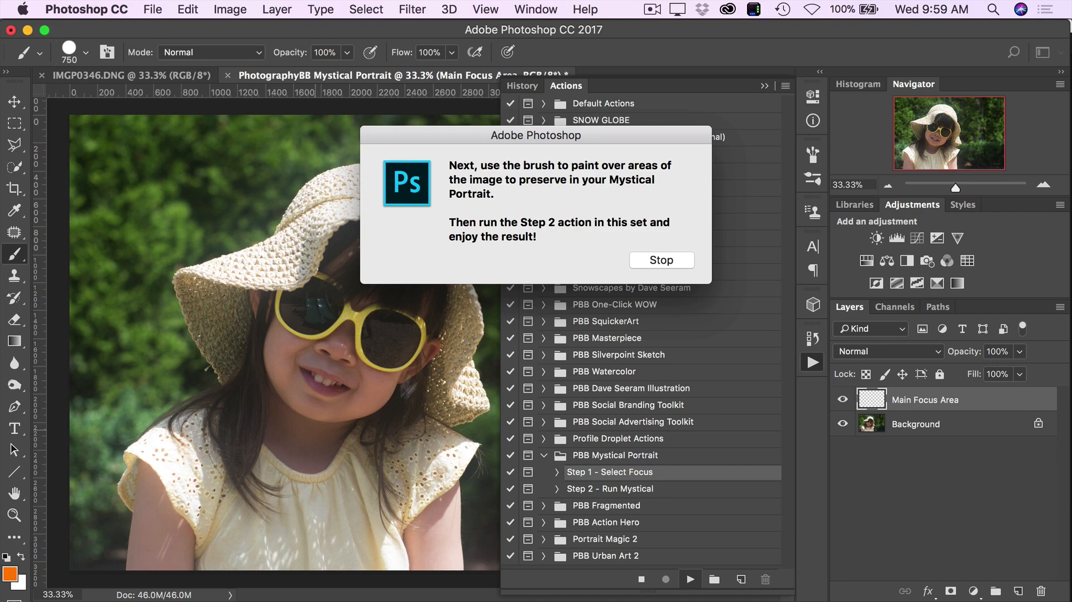
left_click(669, 260)
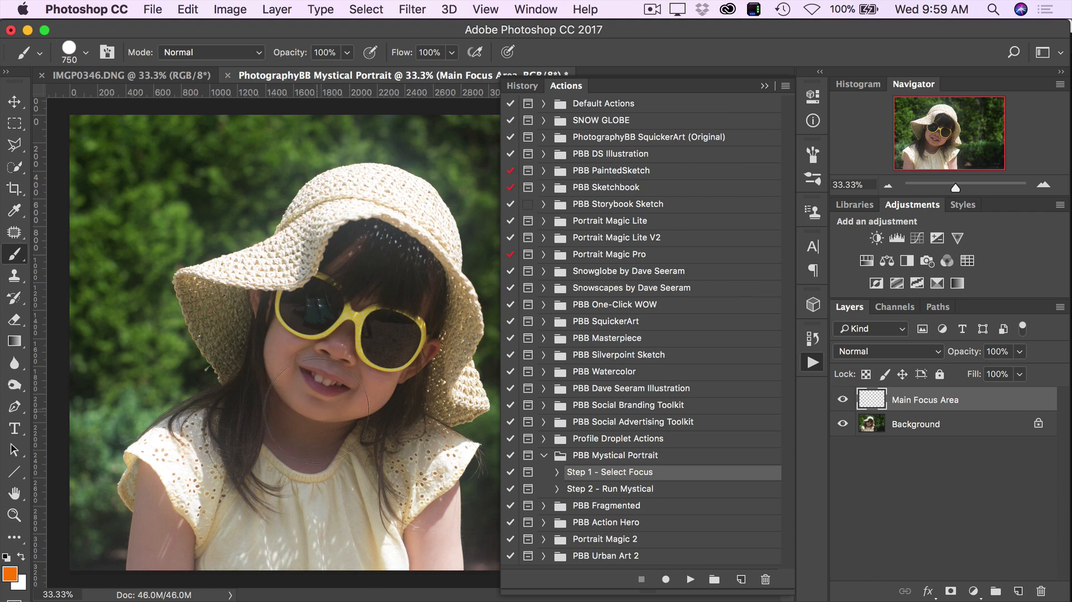
- Try brushing orange over the girl on the Main Focus Area layer, and revert the strokes to the Name Change history state
mouse_move(340, 325)
left_mouse_down()
mouse_move(361, 265)
mouse_move(382, 301)
mouse_move(406, 308)
mouse_move(391, 234)
mouse_move(406, 260)
mouse_move(402, 237)
mouse_move(371, 224)
mouse_move(350, 234)
mouse_move(376, 225)
mouse_move(357, 224)
mouse_move(342, 237)
mouse_move(361, 221)
mouse_move(345, 224)
mouse_move(383, 222)
mouse_move(362, 230)
mouse_move(331, 286)
mouse_move(307, 293)
mouse_move(316, 284)
mouse_move(305, 403)
mouse_move(361, 335)
mouse_move(340, 457)
mouse_move(288, 496)
mouse_move(289, 449)
mouse_move(249, 450)
mouse_move(208, 485)
mouse_move(196, 537)
mouse_move(201, 493)
left_mouse_up()
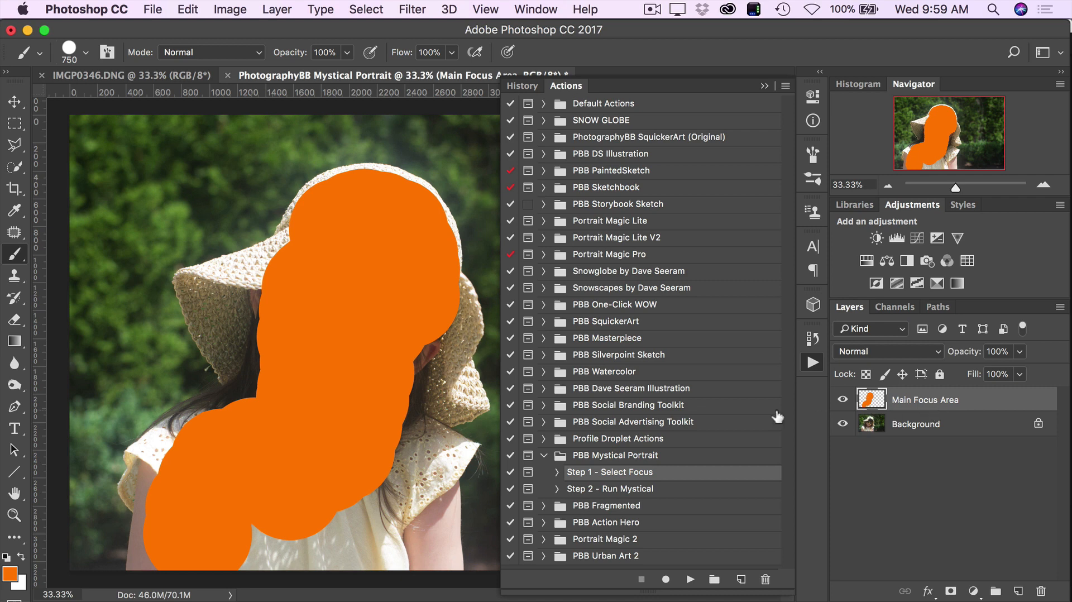
mouse_move(305, 466)
left_mouse_down()
mouse_move(263, 513)
mouse_move(371, 483)
mouse_move(390, 514)
mouse_move(363, 528)
mouse_move(313, 497)
left_mouse_up()
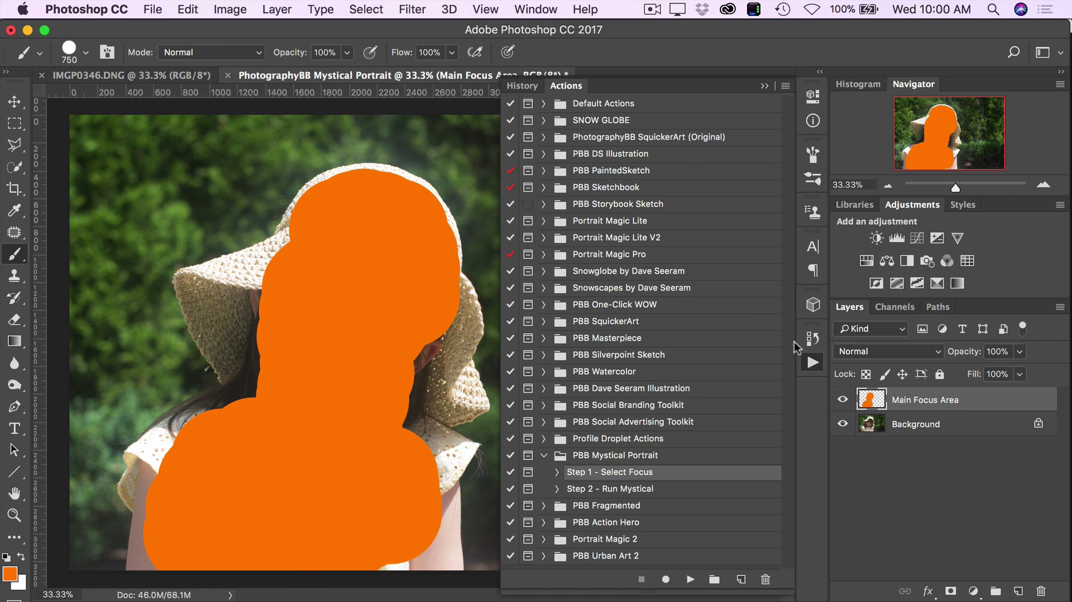
left_click(813, 339)
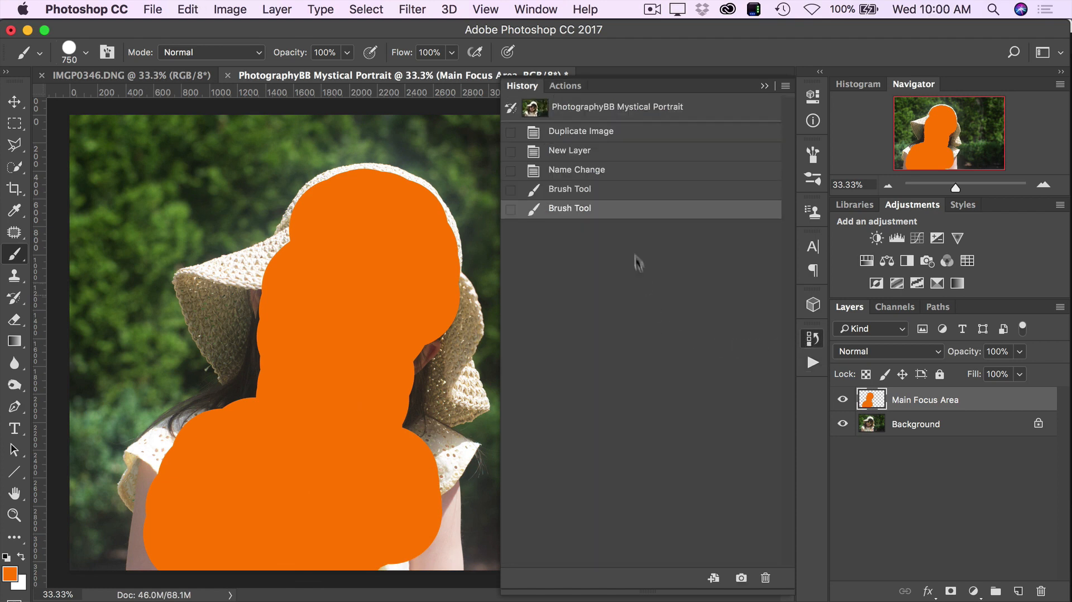
left_click(622, 187)
left_click(623, 171)
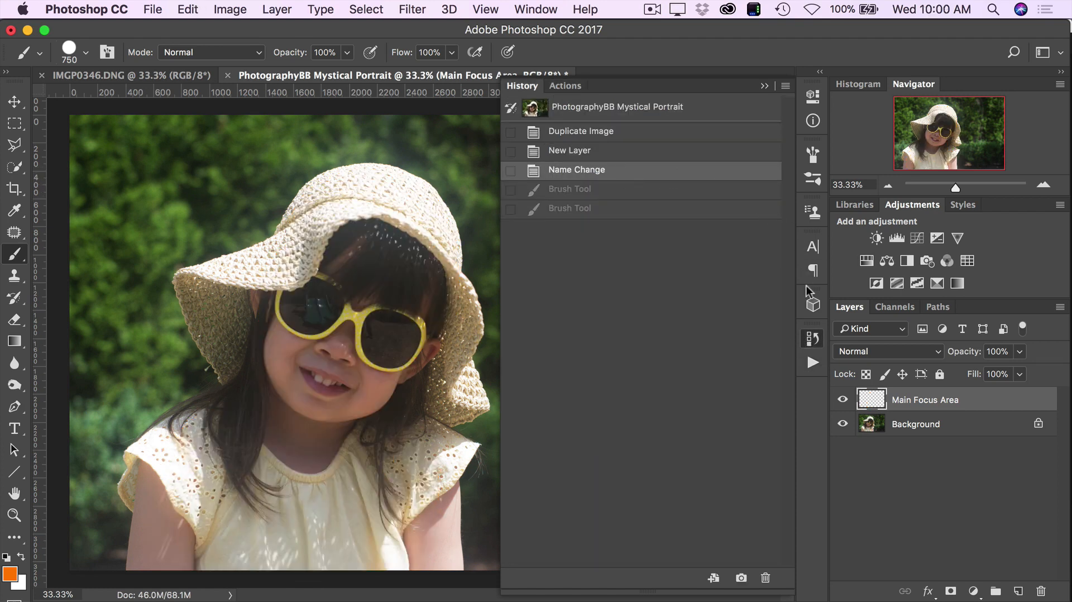
left_click(813, 363)
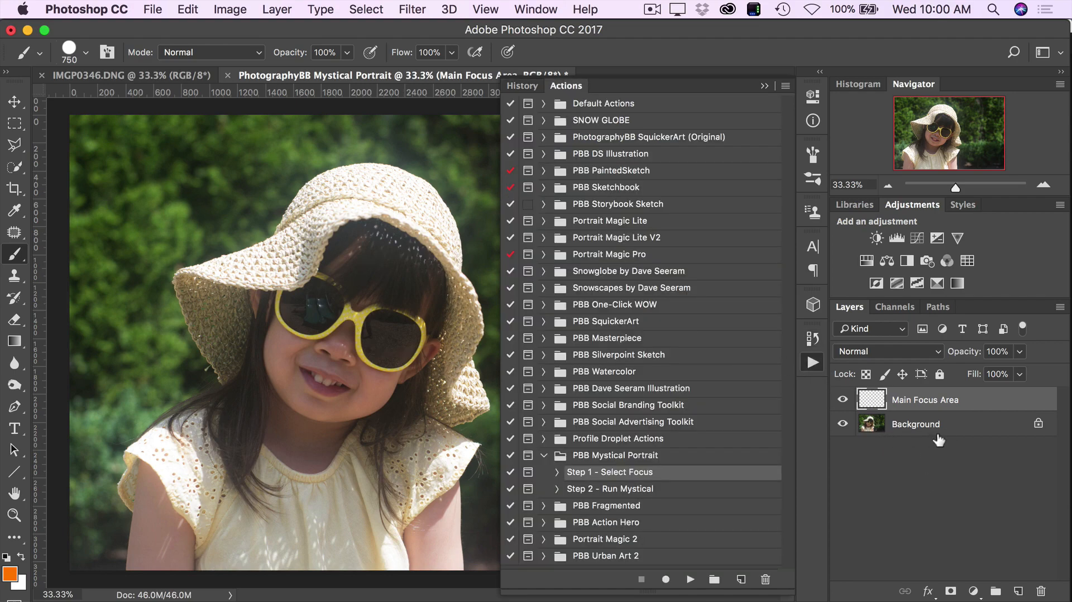
- Select the girl's hat, face, hair and dress on the Background layer with the Quick Selection tool, enlarging the brush to 200
left_click(907, 430)
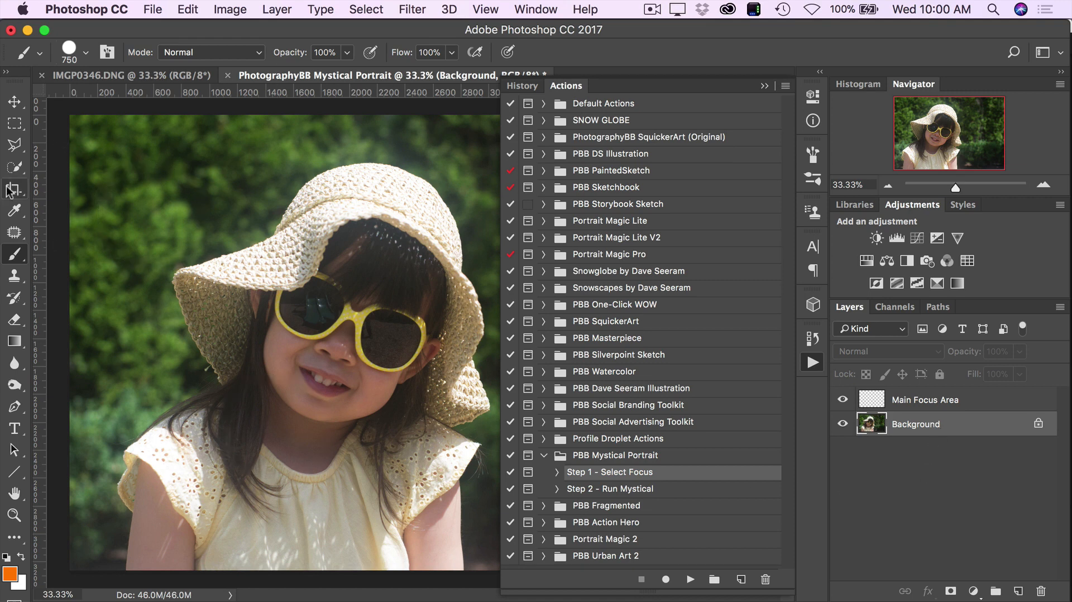
left_click(16, 167)
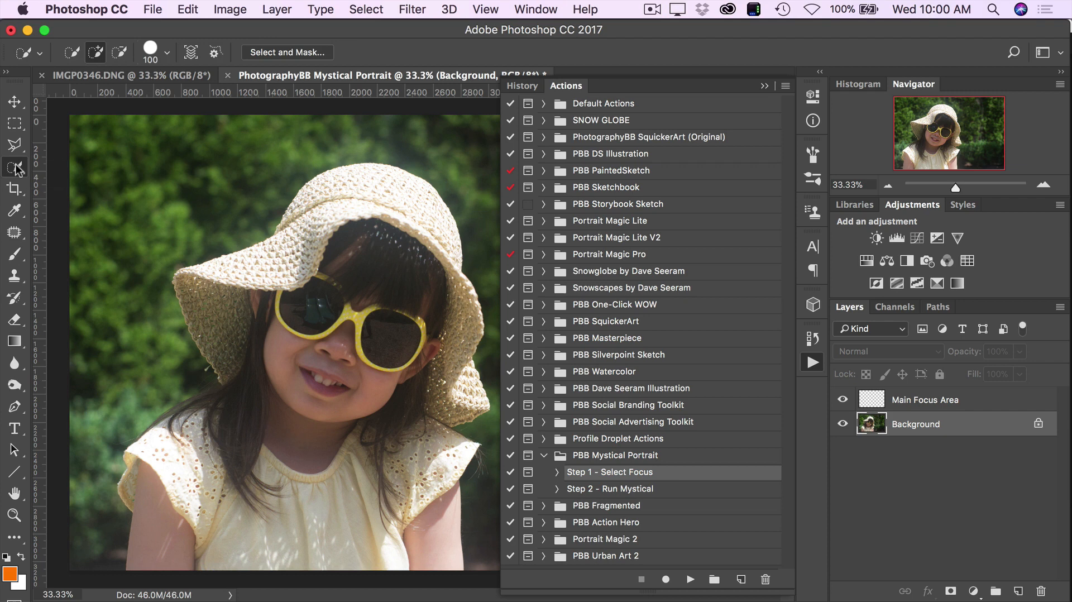
right_click(17, 166)
left_click(99, 166)
mouse_move(421, 223)
left_mouse_down()
mouse_move(387, 200)
mouse_move(344, 211)
mouse_move(254, 300)
mouse_move(237, 337)
mouse_move(259, 394)
mouse_move(358, 293)
mouse_move(324, 362)
mouse_move(306, 415)
left_mouse_up()
key("bracketright")
key("bracketright")
key("bracketright")
key("bracketright")
left_click_drag(382, 447, 377, 441)
mouse_move(177, 487)
left_mouse_down()
mouse_move(208, 445)
mouse_move(178, 439)
mouse_move(197, 427)
mouse_move(170, 430)
left_mouse_up()
mouse_move(232, 219)
left_mouse_down()
mouse_move(166, 233)
mouse_move(208, 204)
mouse_move(202, 145)
mouse_move(164, 158)
mouse_move(144, 140)
mouse_move(157, 126)
mouse_move(134, 112)
mouse_move(81, 181)
mouse_move(86, 124)
mouse_move(73, 370)
mouse_move(109, 230)
mouse_move(204, 118)
mouse_move(126, 196)
mouse_move(261, 113)
mouse_move(236, 138)
mouse_move(265, 157)
mouse_move(356, 129)
mouse_move(246, 190)
mouse_move(223, 234)
mouse_move(160, 257)
mouse_move(235, 194)
mouse_move(234, 216)
mouse_move(181, 218)
mouse_move(156, 232)
mouse_move(240, 218)
mouse_move(173, 218)
mouse_move(103, 320)
mouse_move(94, 342)
mouse_move(142, 357)
mouse_move(147, 384)
left_mouse_up()
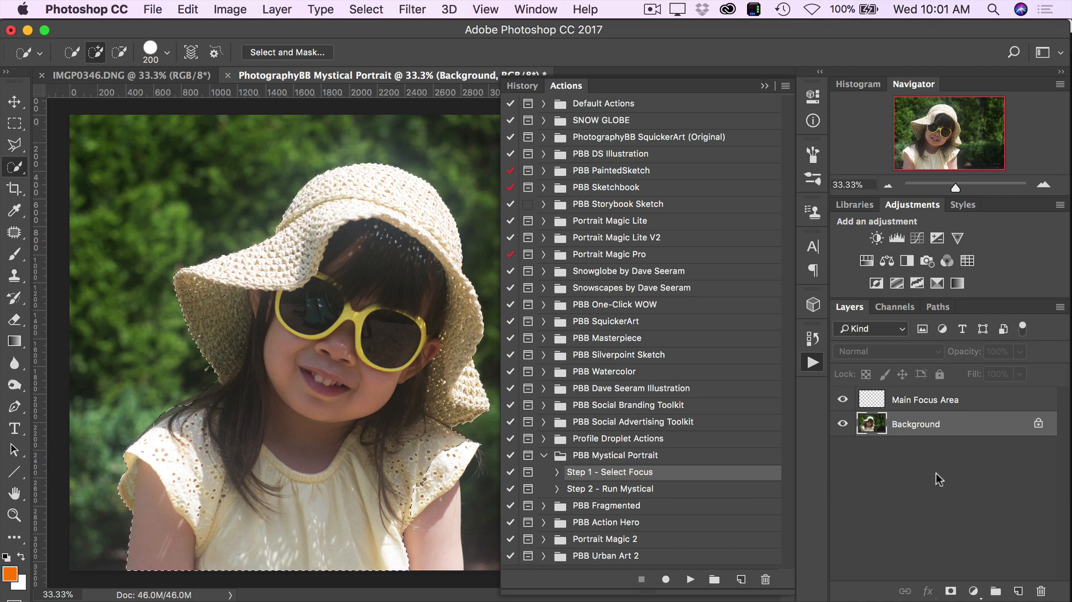
- Fill the selection on the Main Focus Area layer with the orange foreground color at 100% opacity
left_click(913, 404)
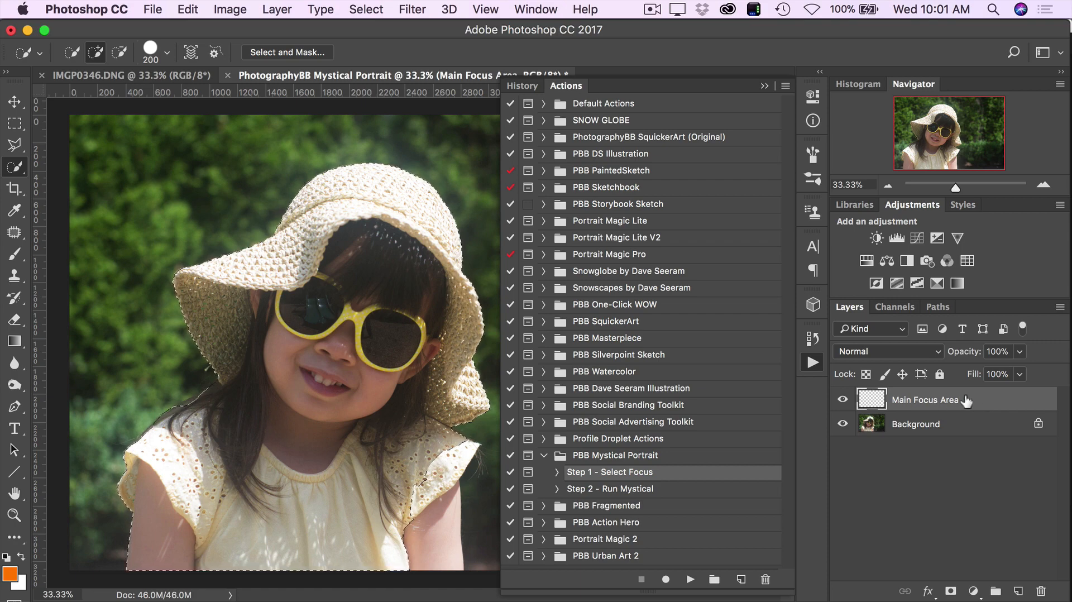
key("shift+F5")
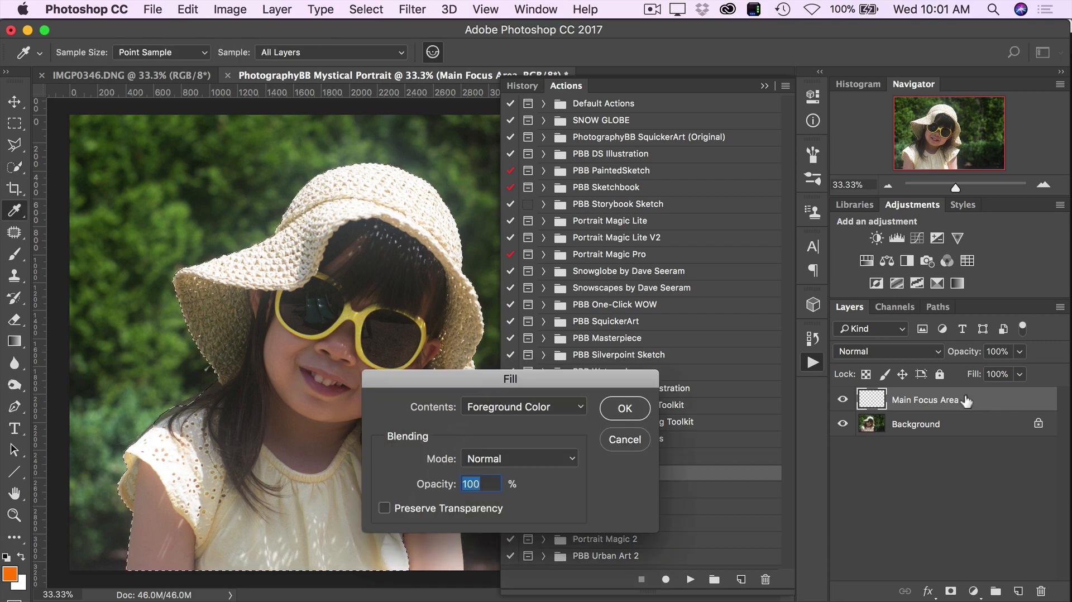
left_click(550, 406)
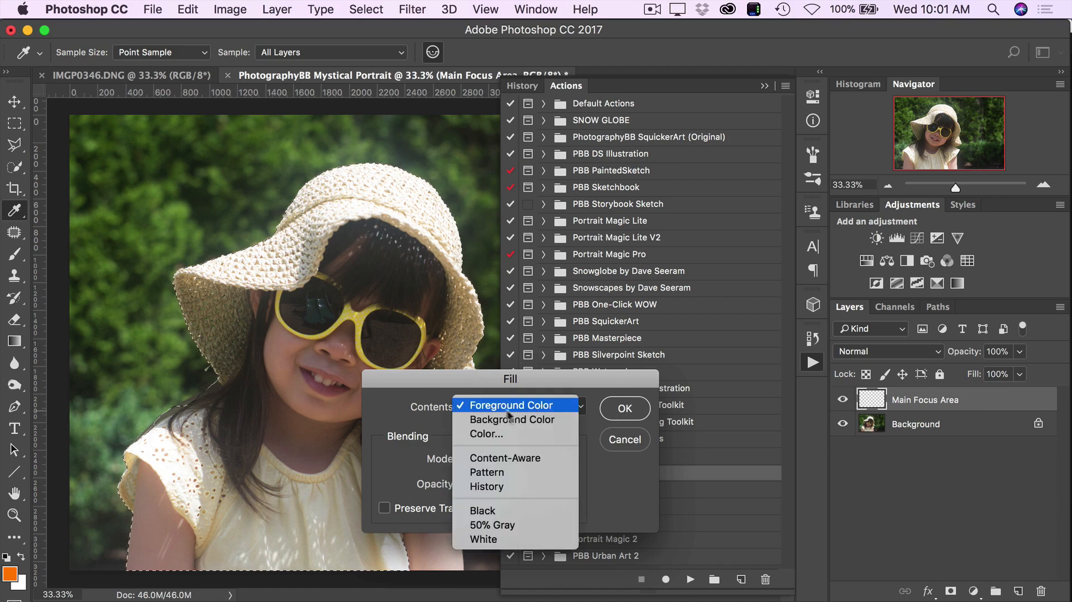
left_click(545, 404)
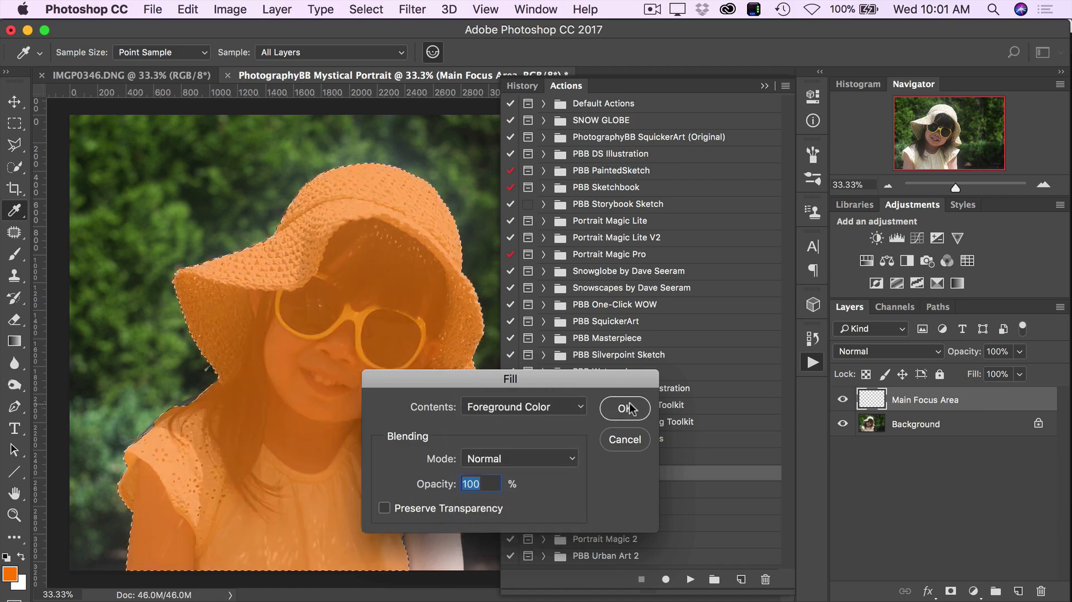
left_click(626, 408)
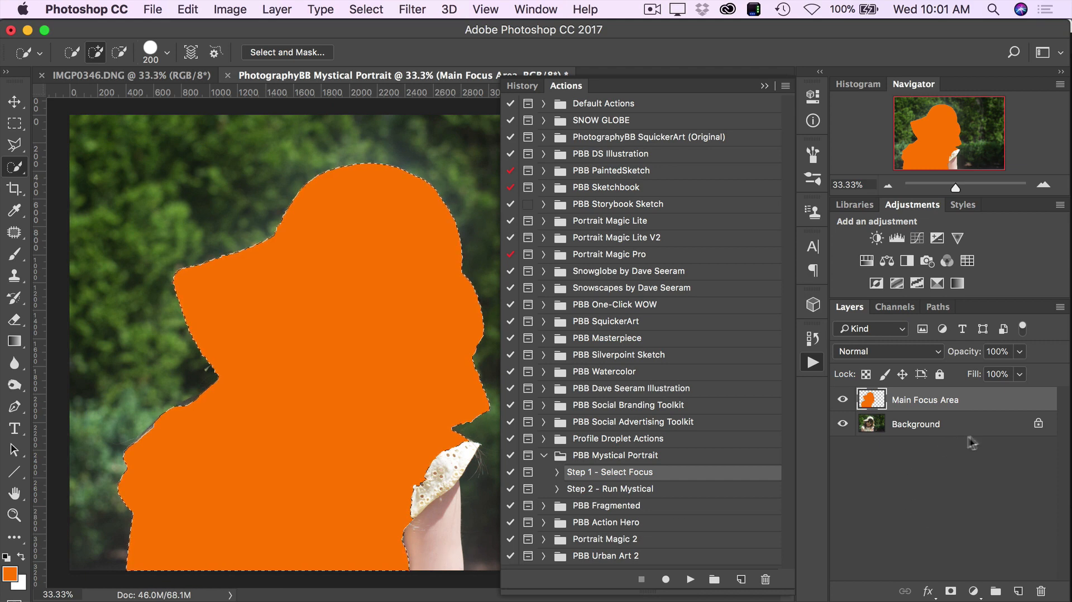
- Add the missed arm and sleeve to the selection from the Background layer and fill them with orange on Main Focus Area
left_click(908, 430)
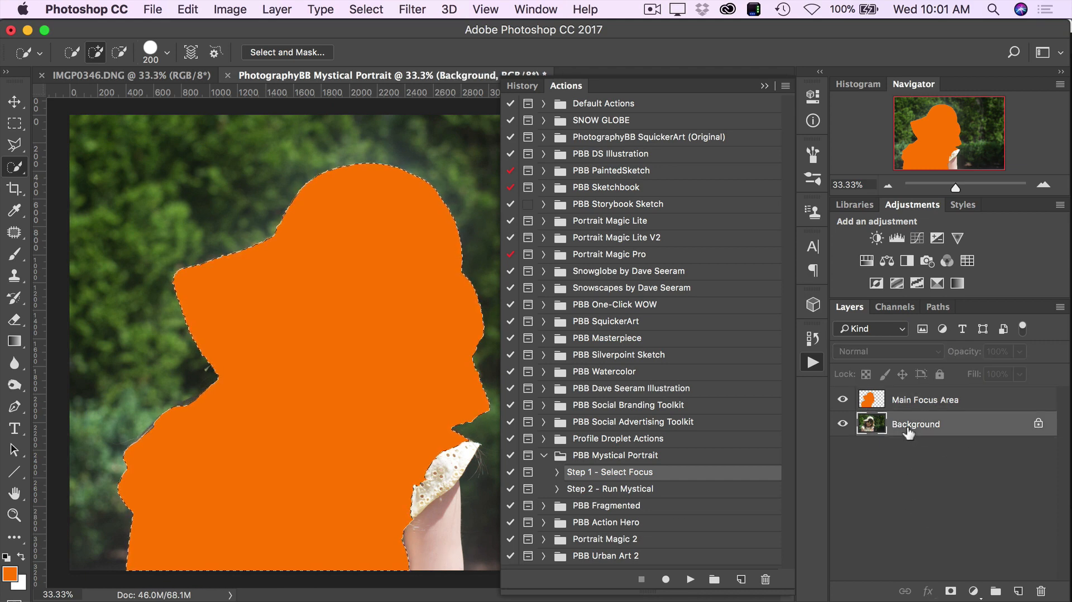
left_click(908, 401)
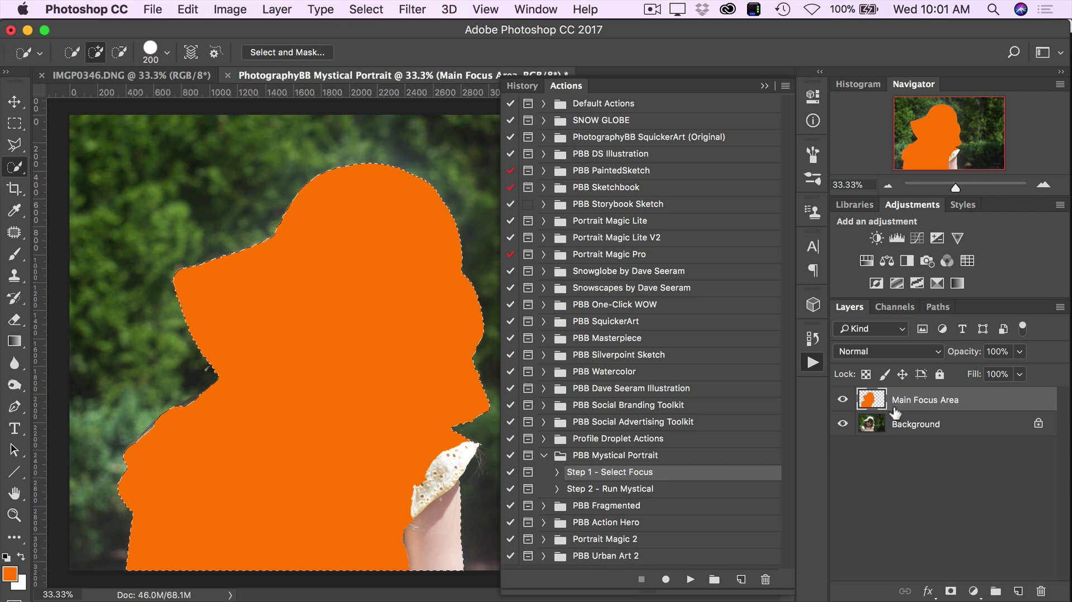
key("shift+F5")
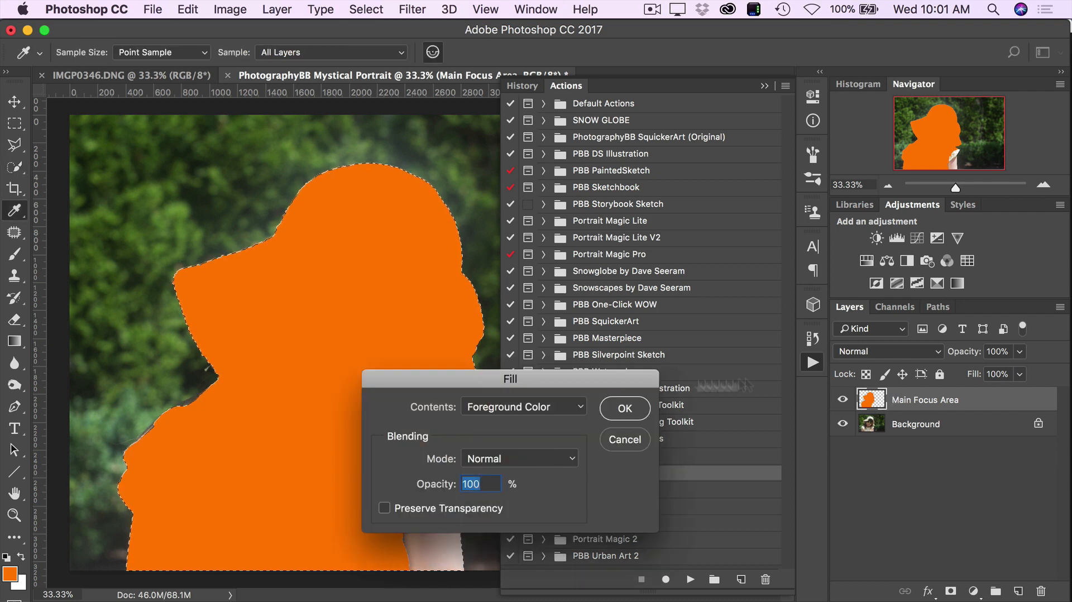
left_click(624, 408)
key("w")
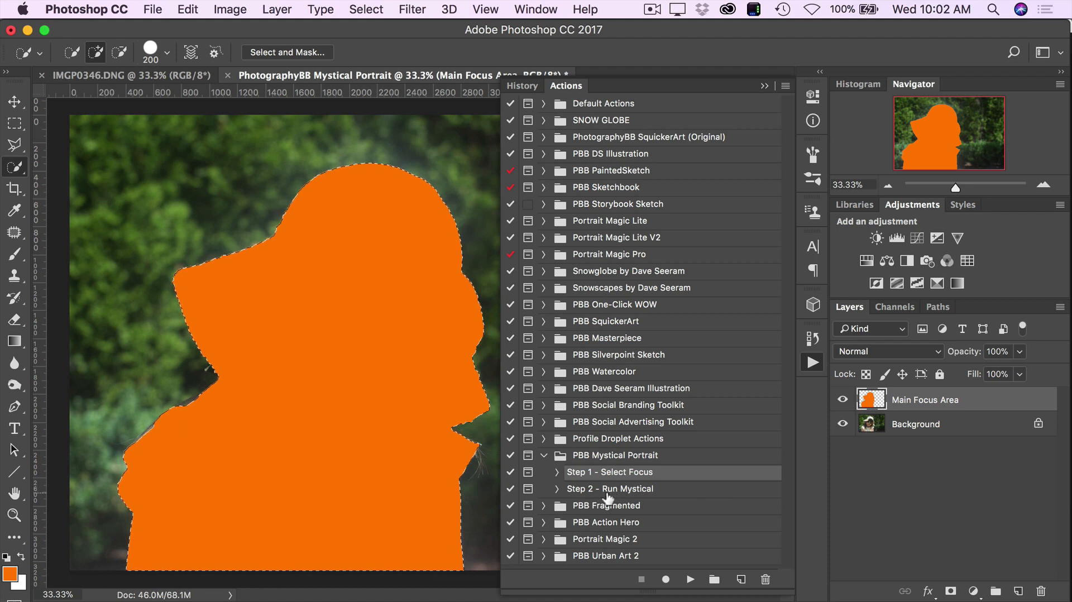
- Run the Step 2 - Run Mystical action, dismiss its completion message and collapse the actions list
left_click(673, 494)
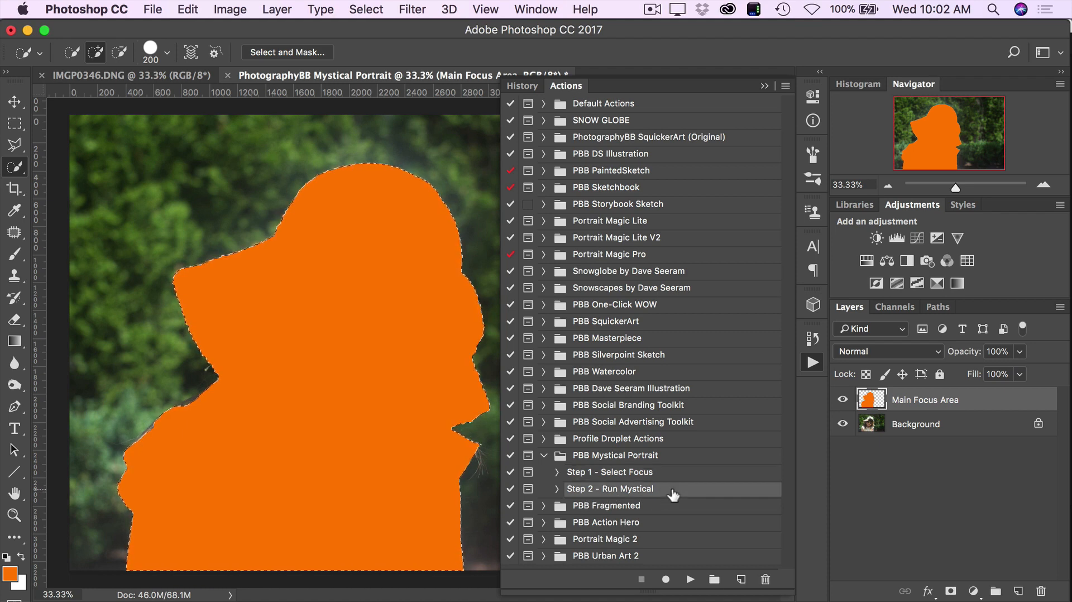
left_click(690, 579)
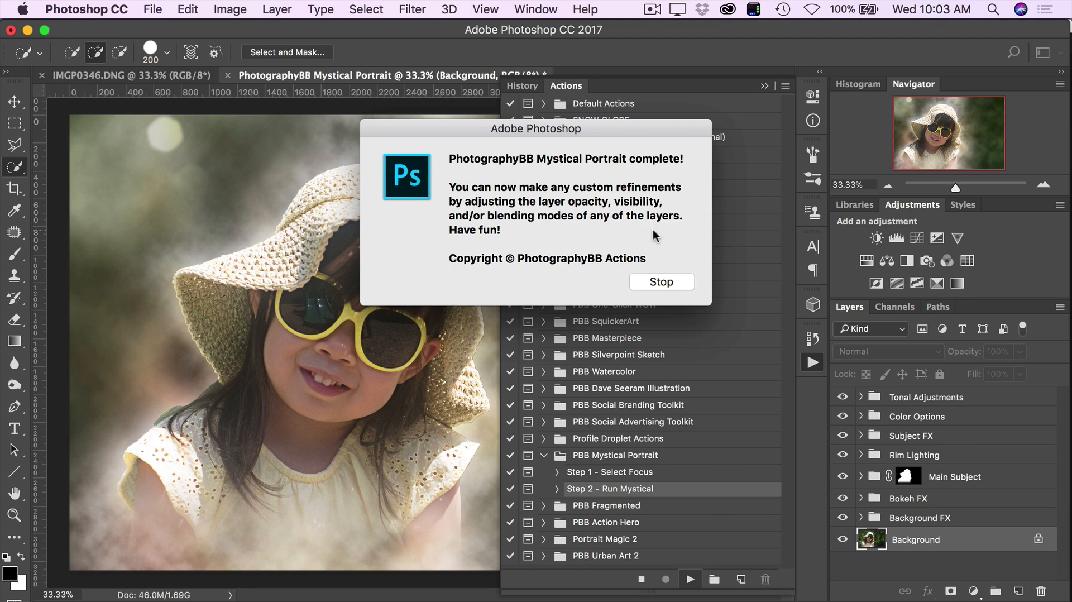
left_click(645, 282)
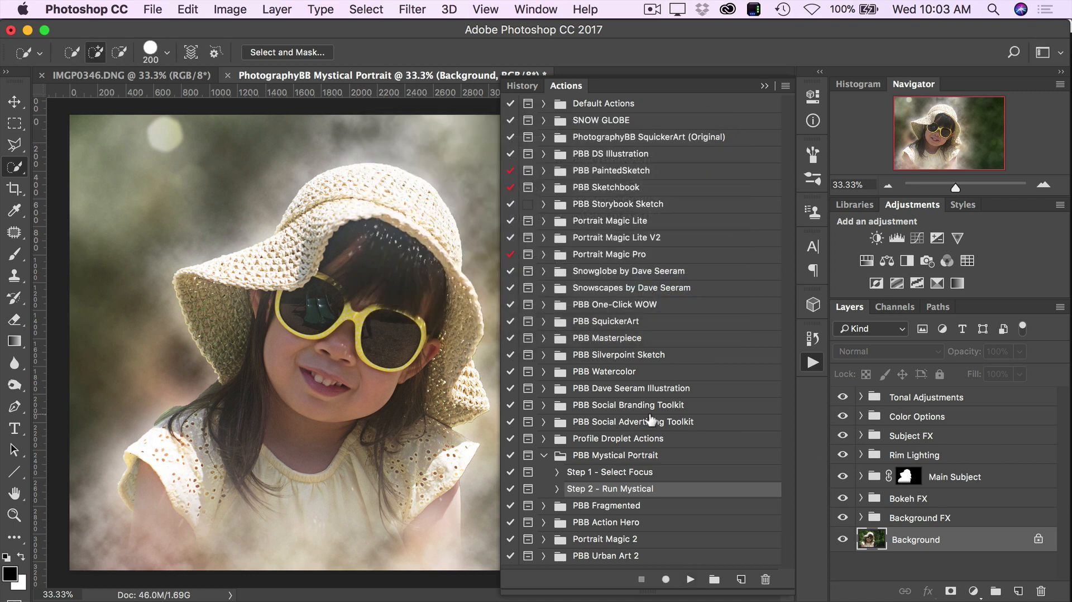
left_click(765, 86)
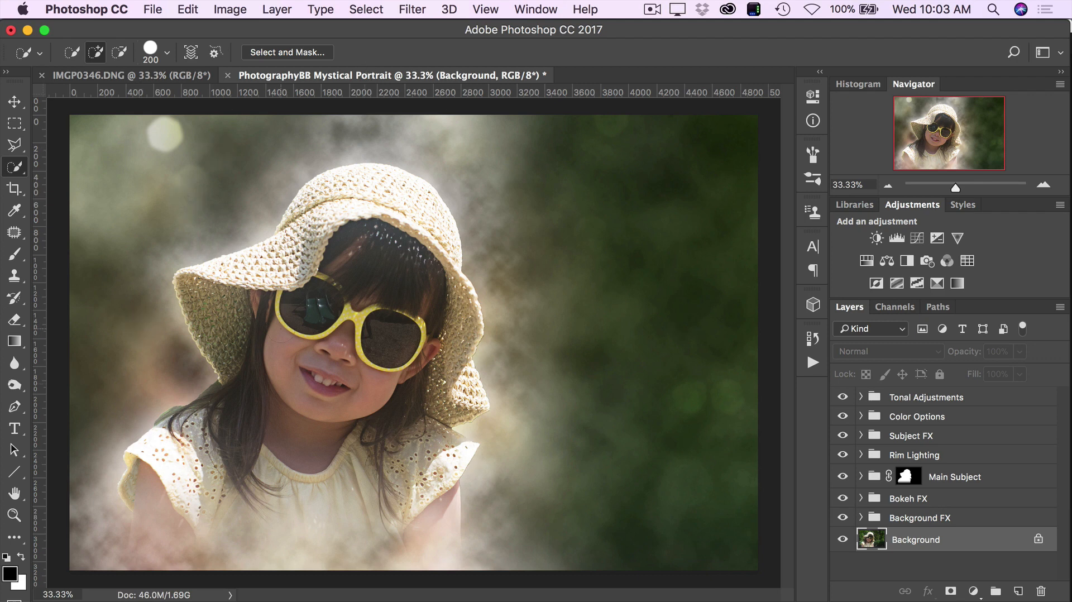
- Crop off the empty green background beside the girl, leaving the image about 3700 px wide at full height
left_click(14, 188)
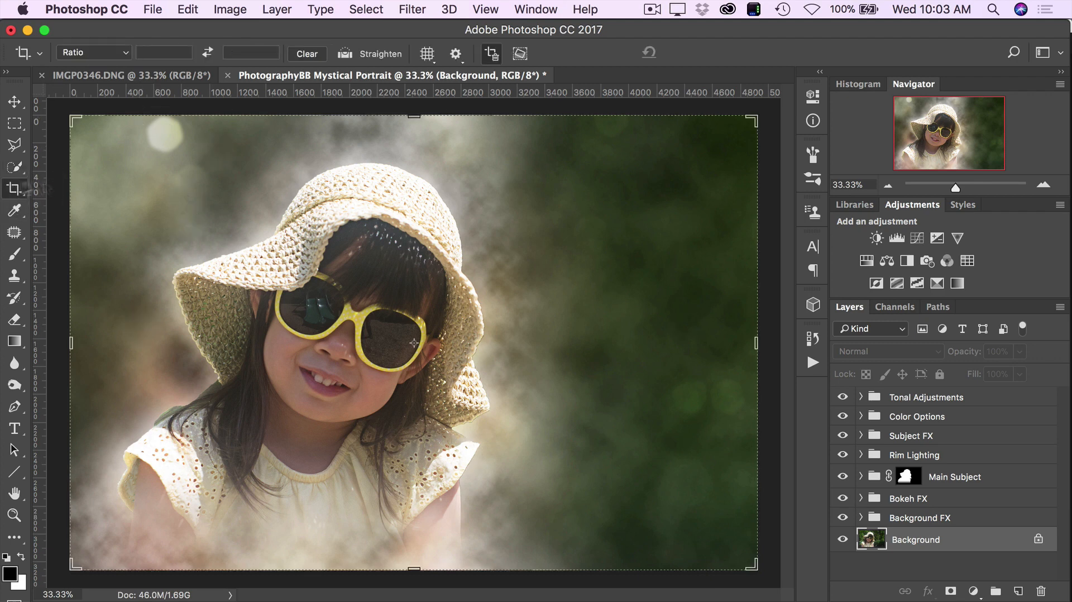
left_click_drag(748, 345, 665, 344)
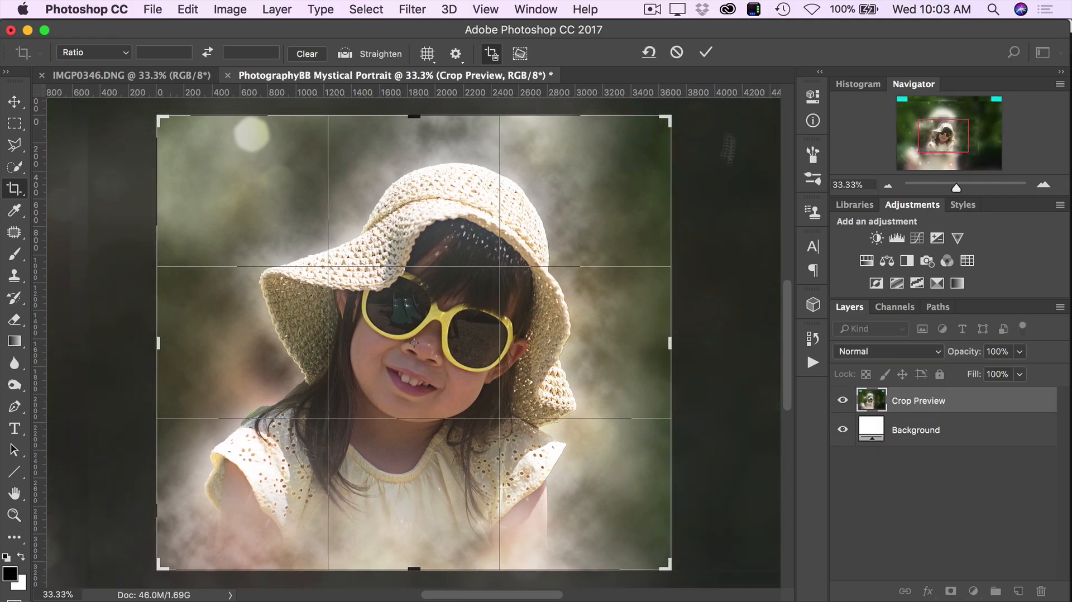
left_click(706, 53)
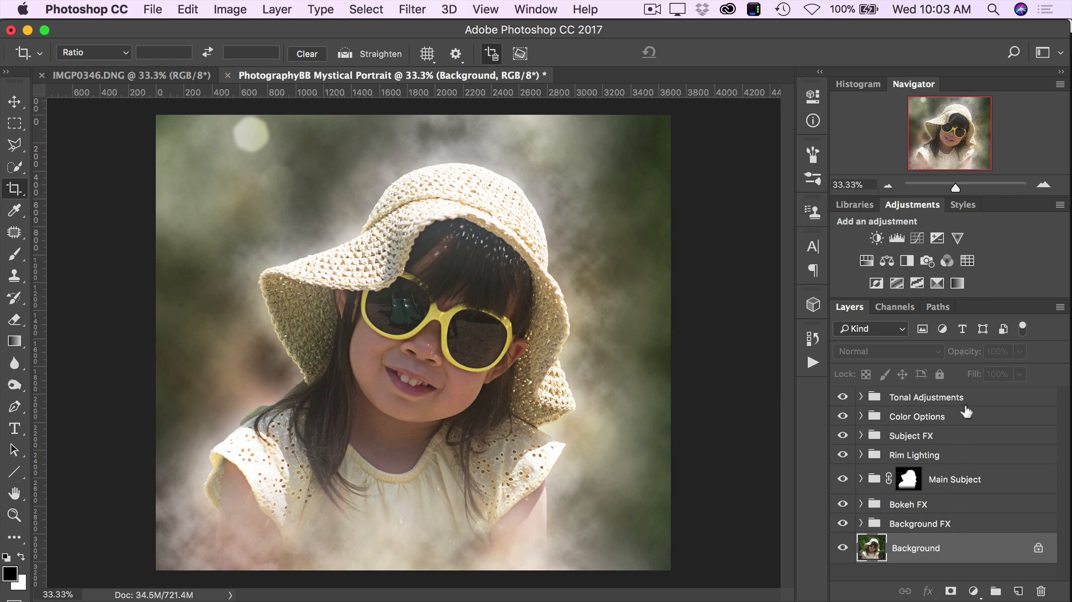
- Expand the Tonal Adjustments group and compare the image with the Darken Image and Brighten Image layers shown and hidden
left_click(929, 398)
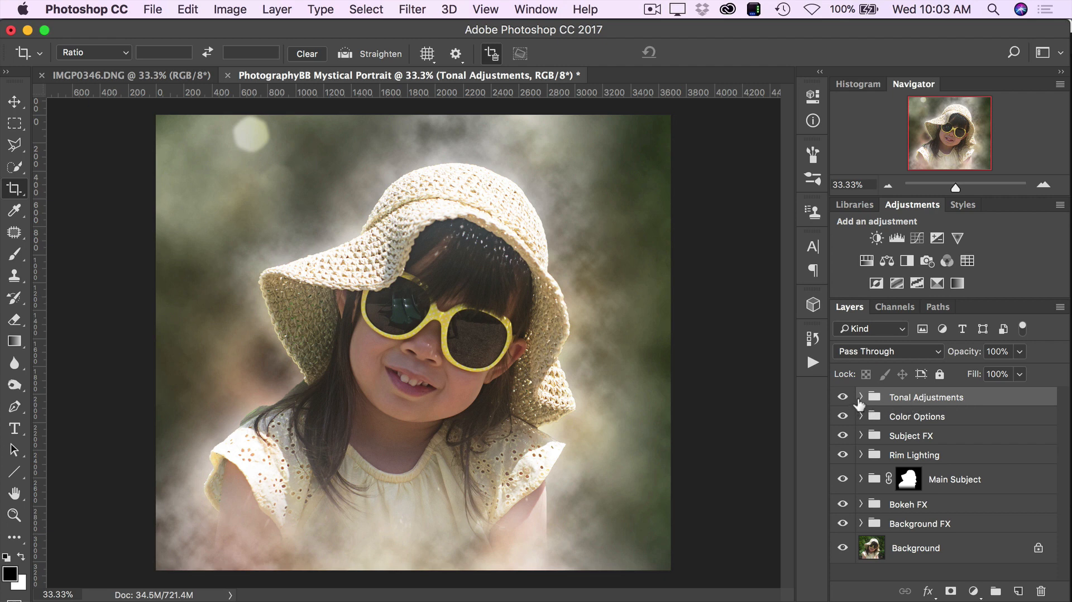
left_click(860, 398)
left_click(861, 397)
left_click(860, 398)
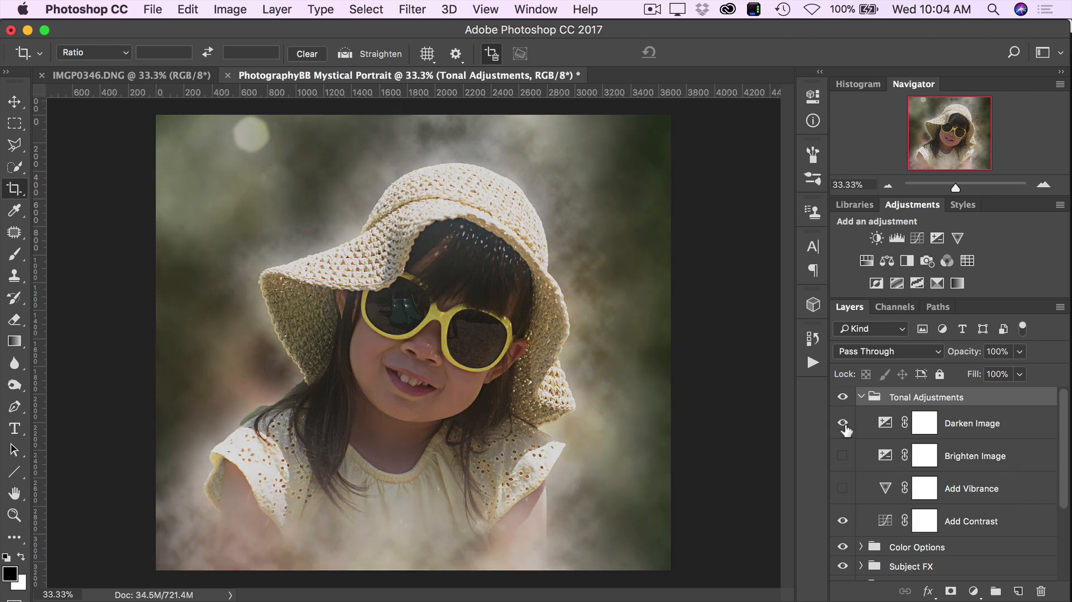
left_click(843, 425)
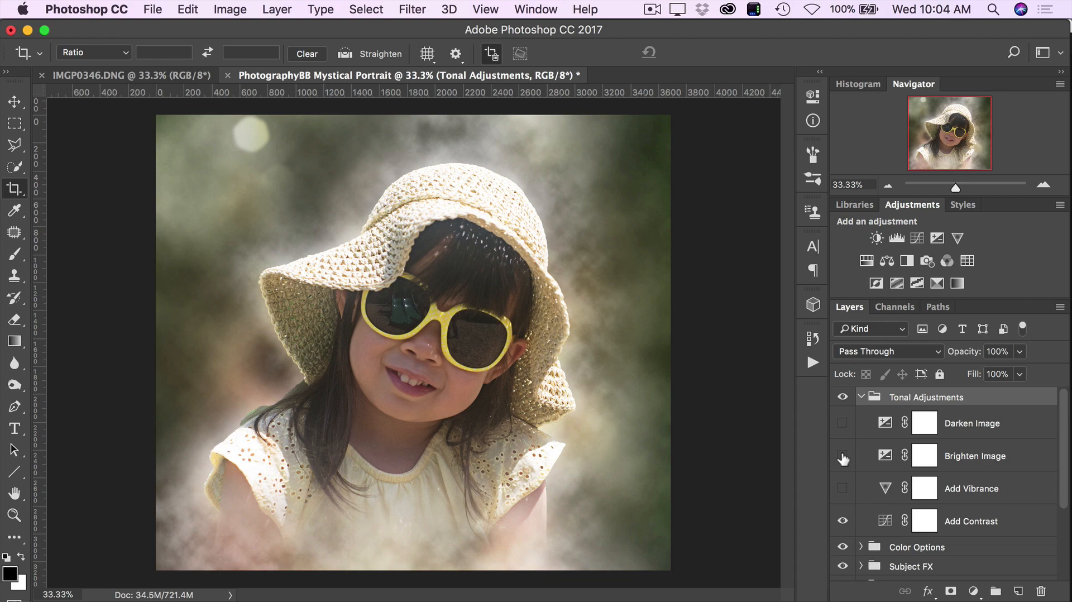
left_click(843, 457)
left_click(843, 458)
left_click(844, 430)
left_click(844, 432)
- Check the Darken Image layer's exposure settings and make the Brighten Image layer visible
double_click(885, 423)
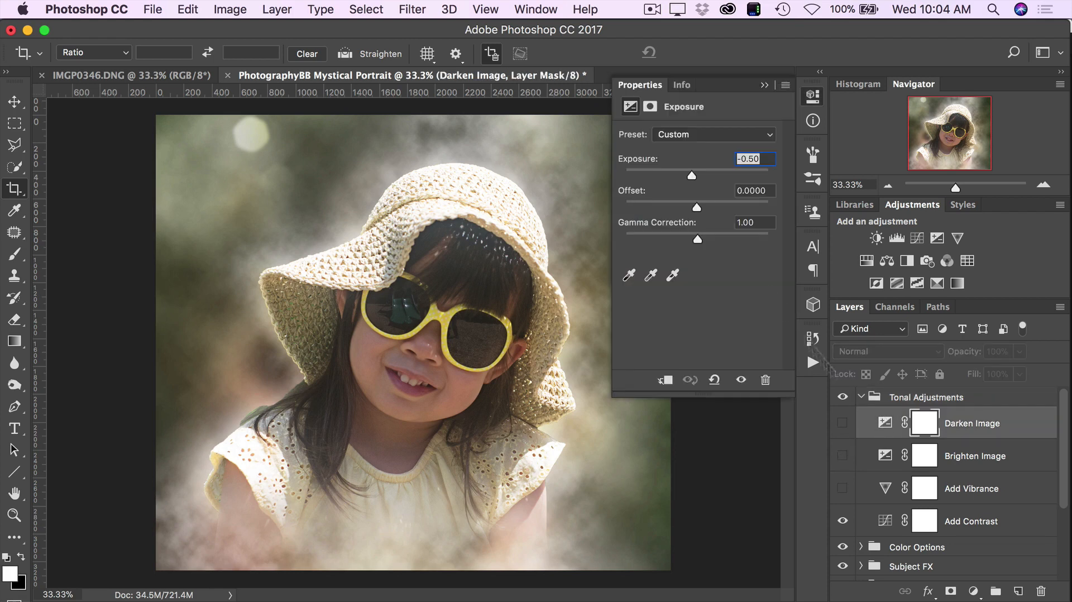
left_click(764, 85)
left_click(842, 457)
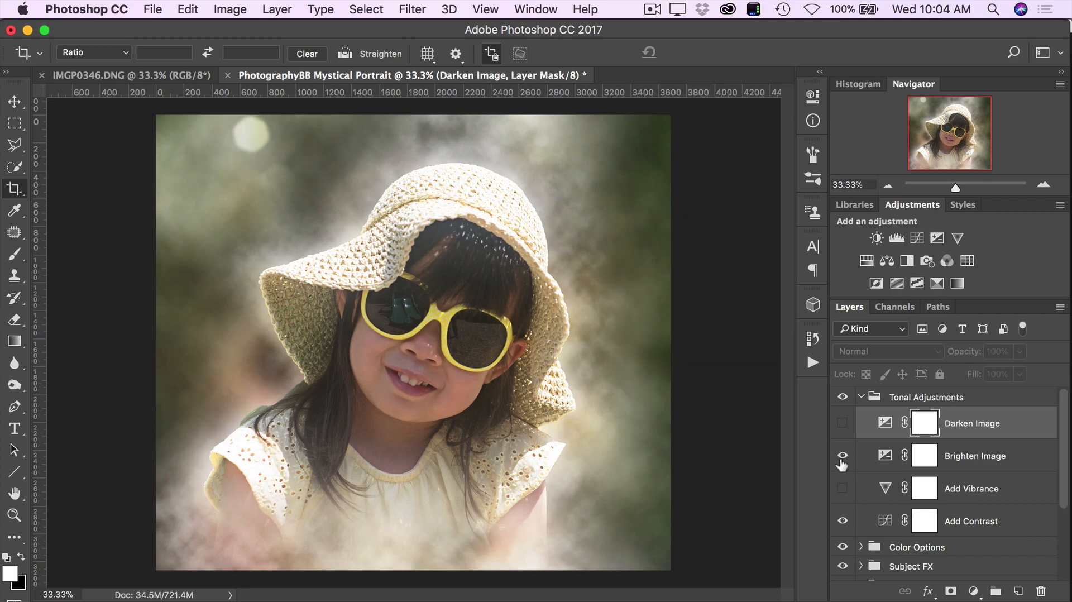
- Compare the image with the Brighten Image layer hidden and shown, and set that layer's opacity to 50%
left_click(863, 463)
left_click(842, 457)
left_click(842, 457)
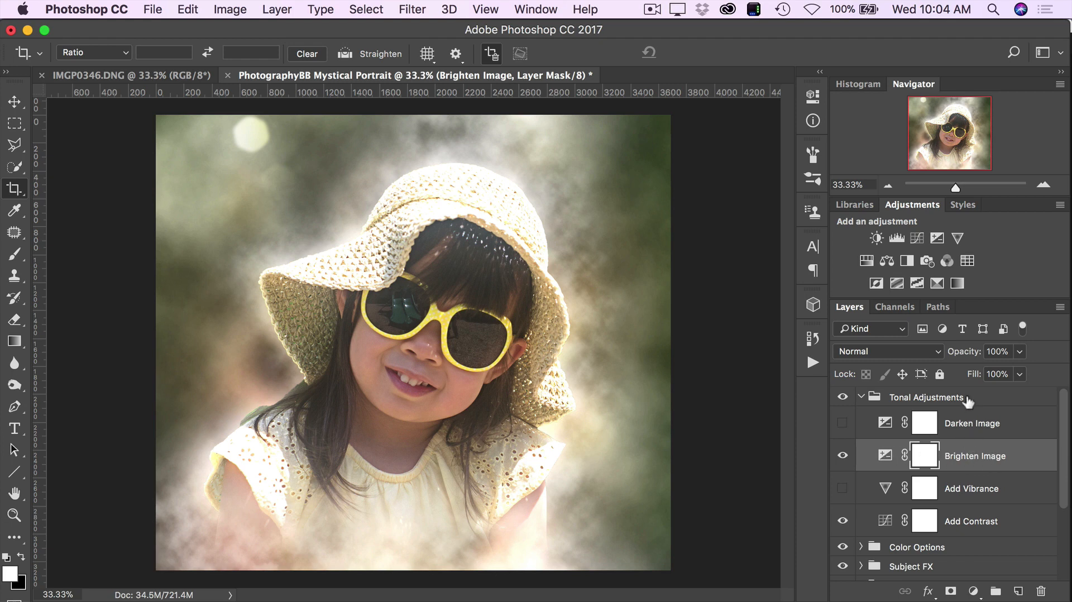
left_click(1018, 352)
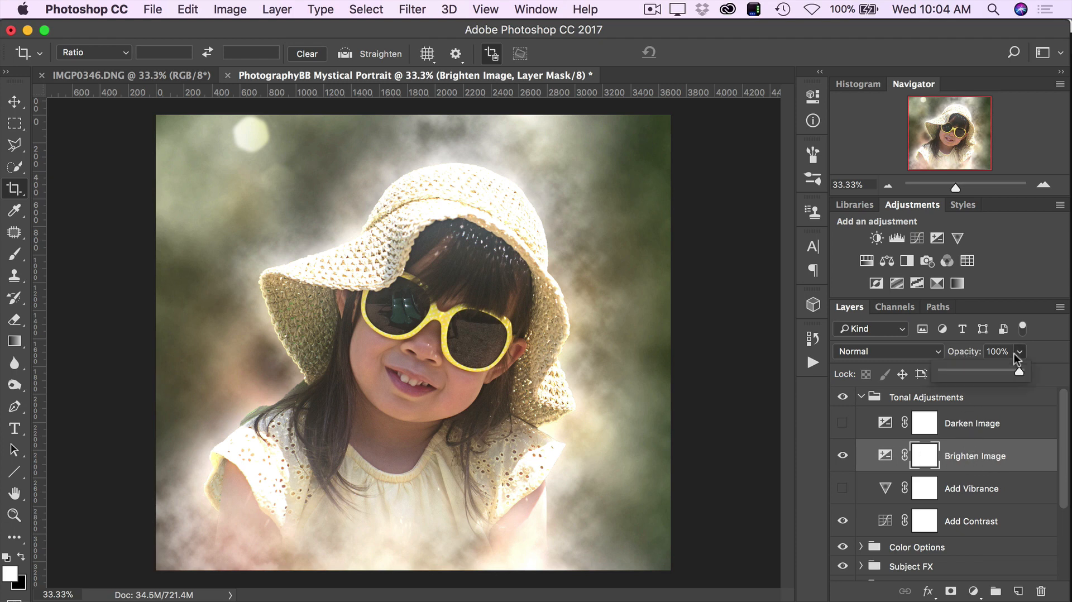
left_click_drag(1020, 371, 1017, 370)
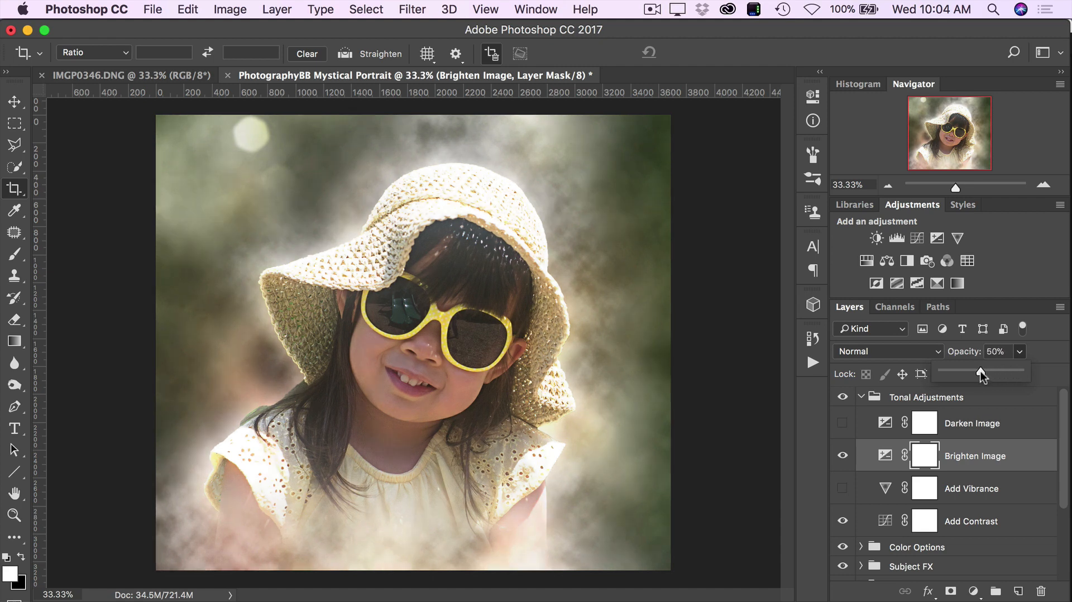
left_click(1020, 351)
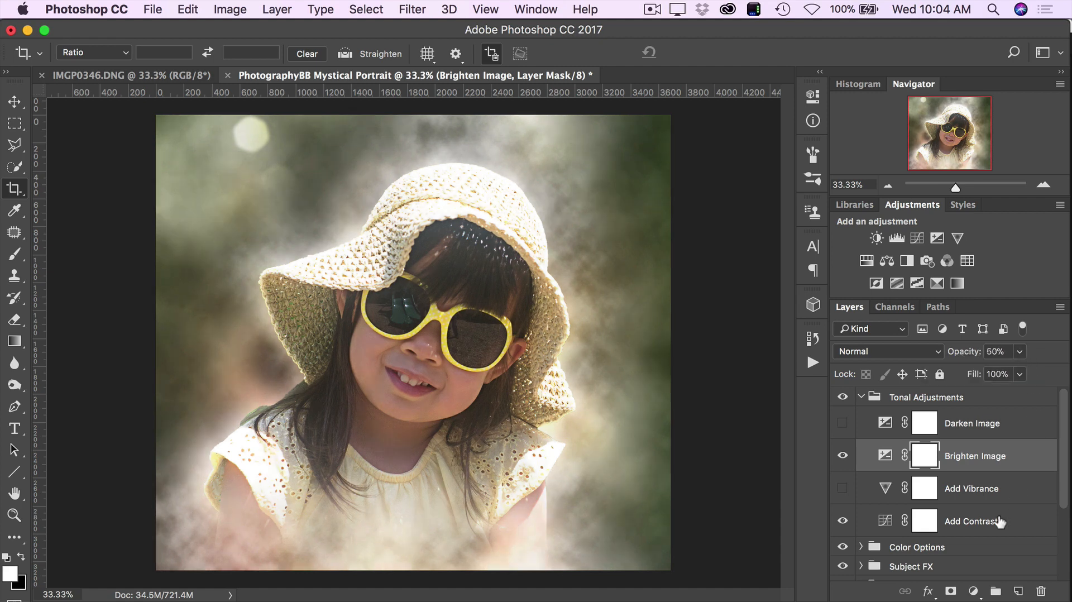
- Show the Add Vibrance layer and slightly lower its saturation
left_click(843, 489)
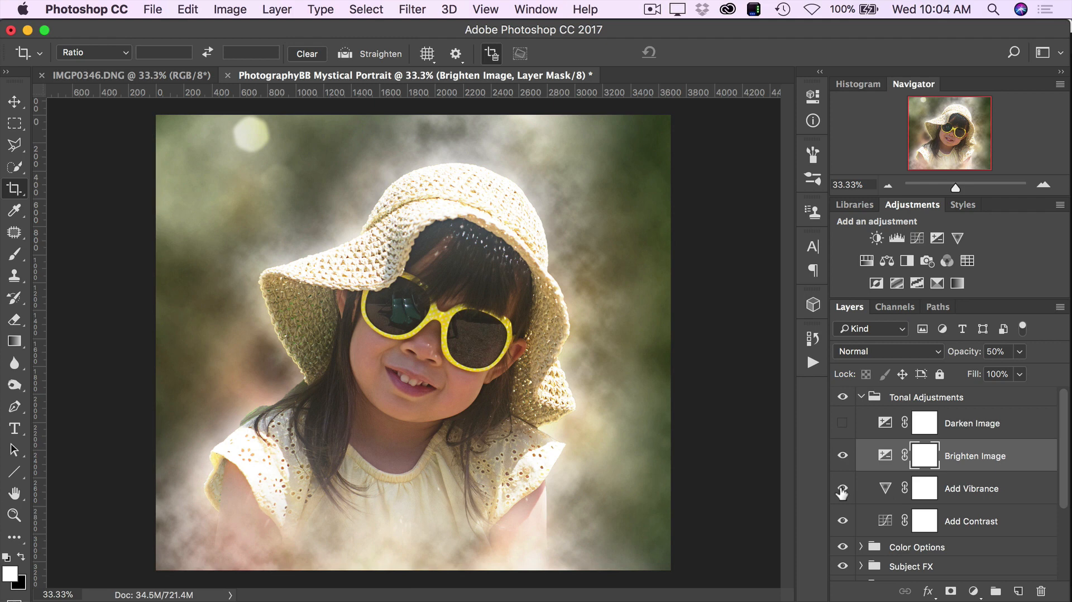
double_click(886, 489)
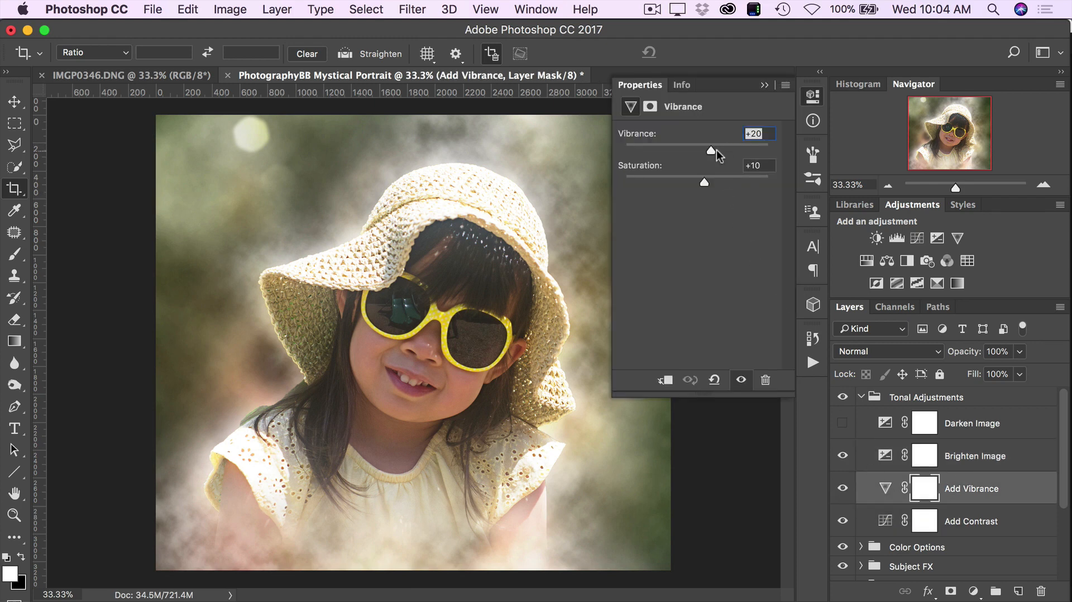
left_click(756, 165)
key("Down")
key("Down")
key("Down")
left_click(763, 84)
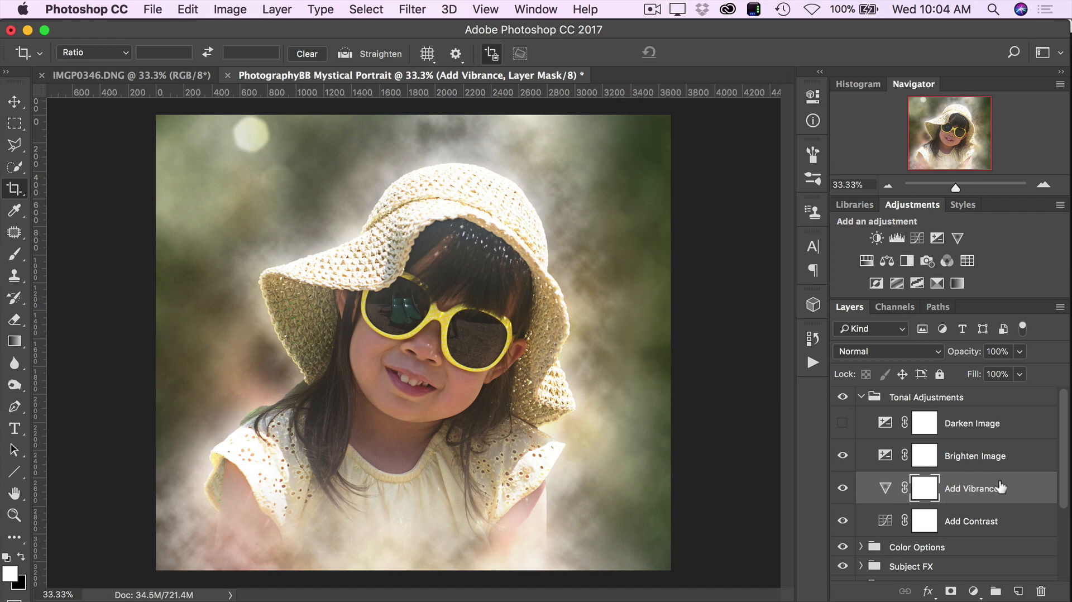
- Compare the image with and without the Add Contrast layer, check its curve and collapse the Tonal Adjustments group
left_click(846, 522)
left_click(846, 523)
left_click(844, 521)
left_click(844, 521)
left_click(1010, 524)
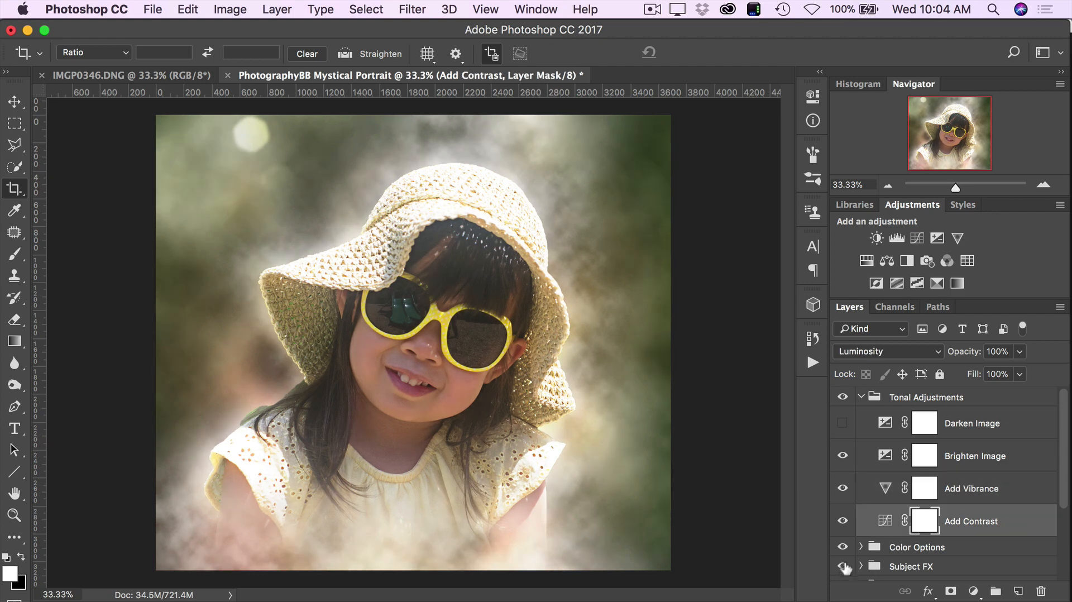
double_click(885, 520)
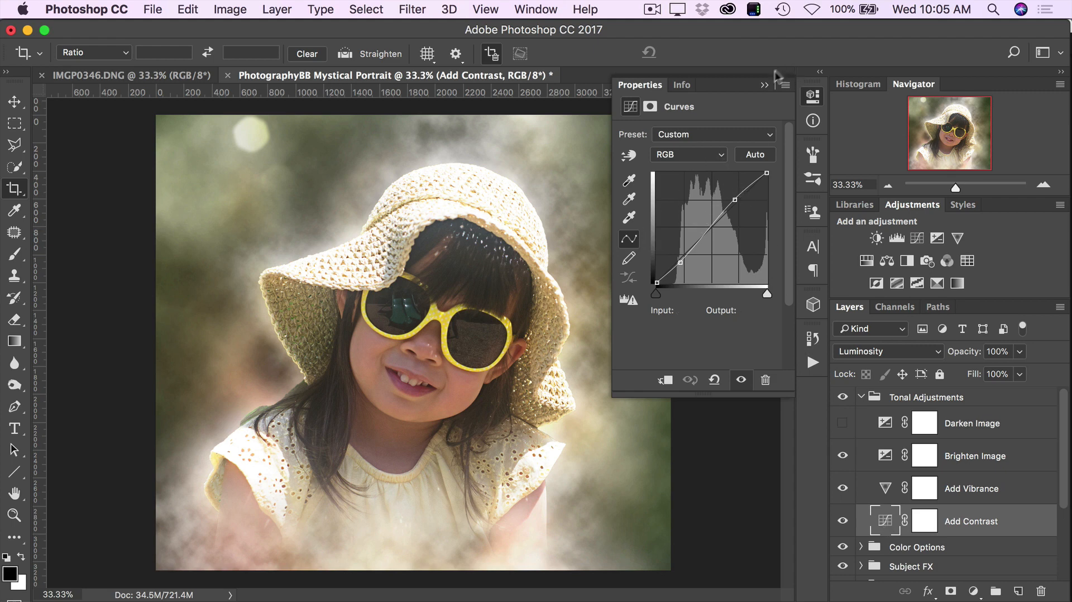
left_click(766, 84)
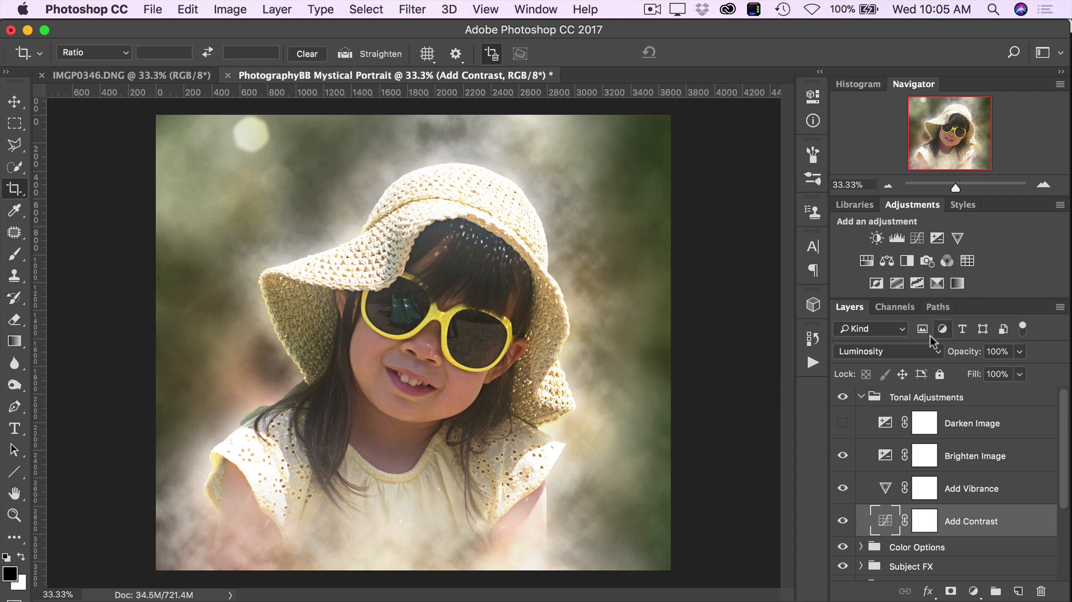
left_click(861, 397)
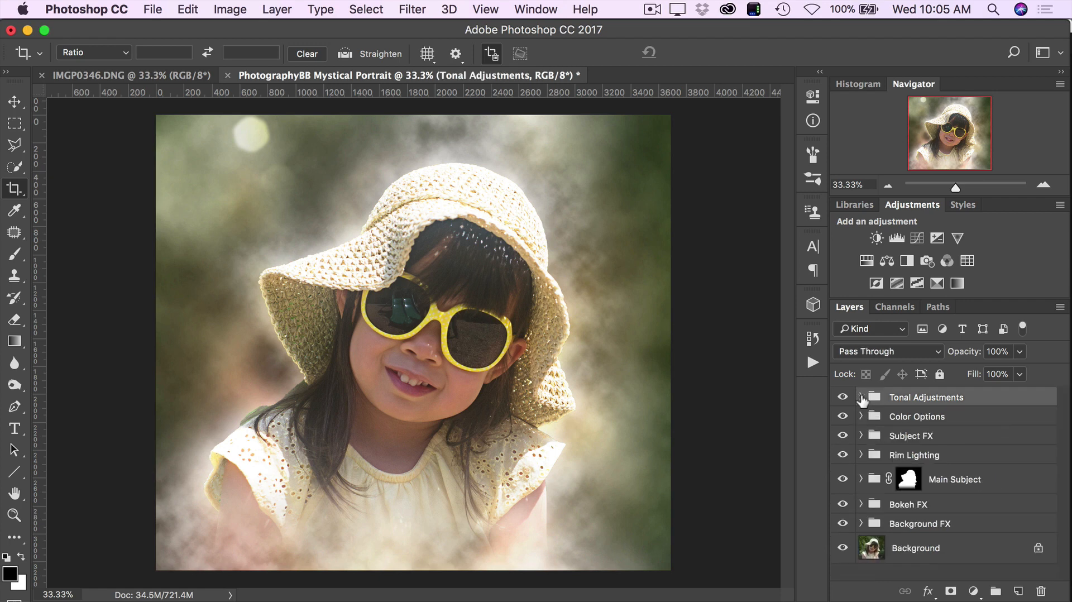
- Expand the Color Options group, look through its layers and show the Colour Mood layer
left_click(934, 426)
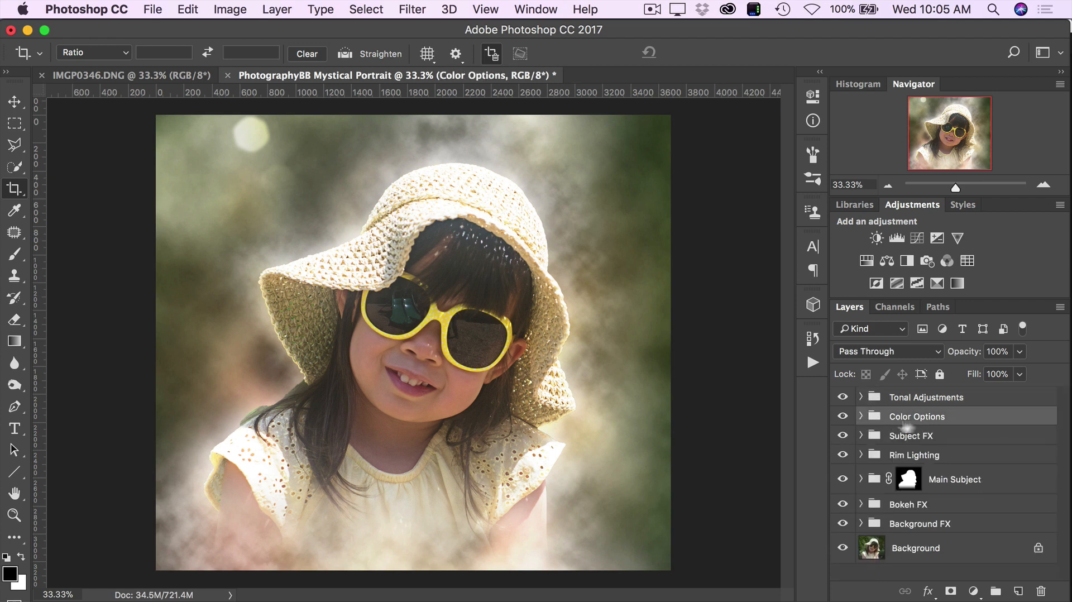
left_click(860, 417)
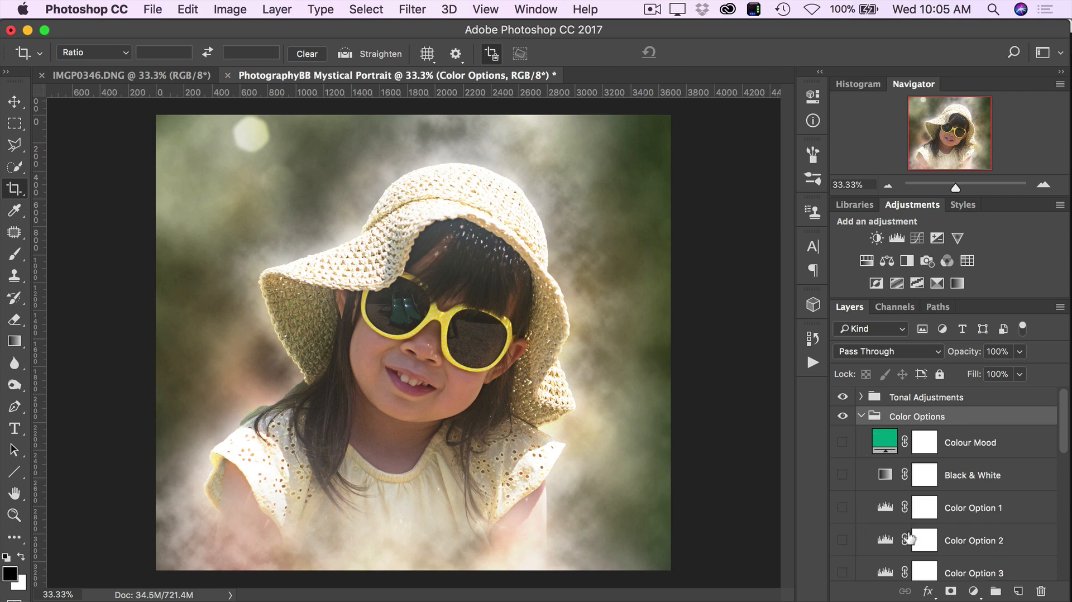
scroll(909, 537, "down", 3)
scroll(910, 537, "down", 6)
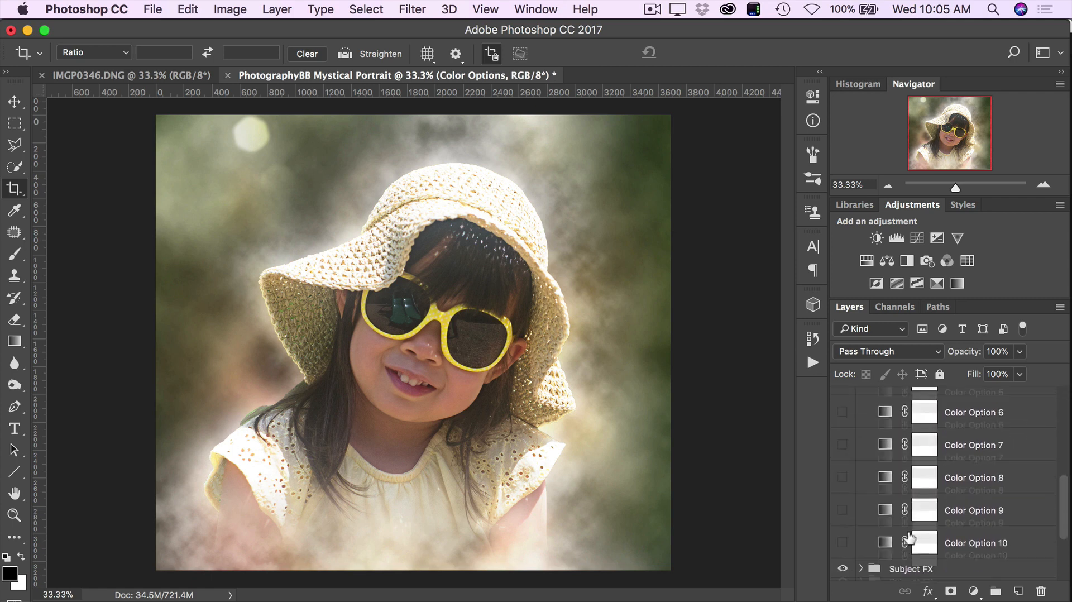
scroll(935, 490, "up", 9)
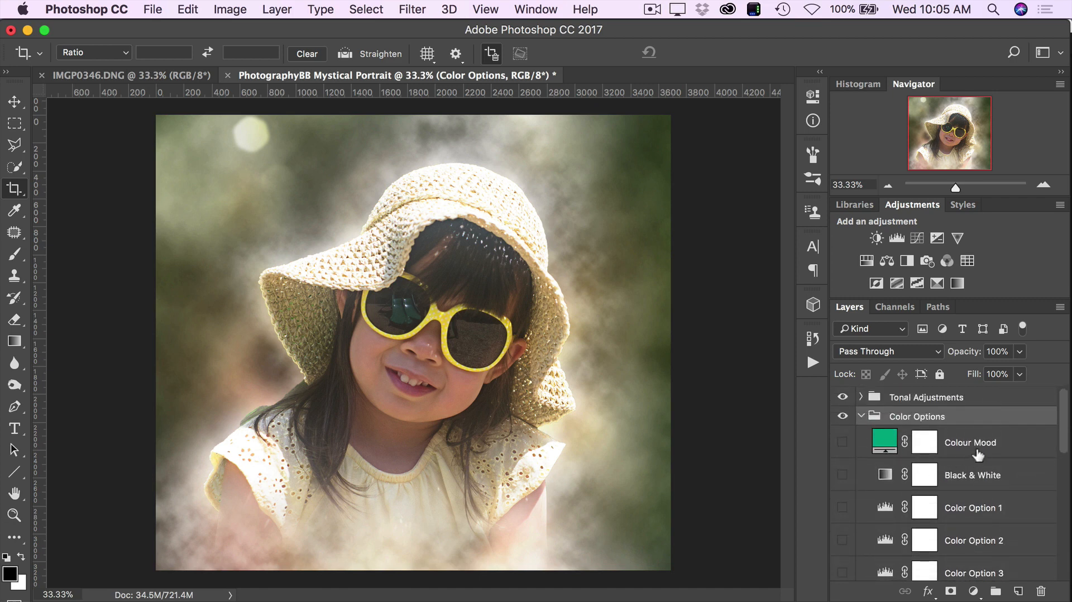
left_click(878, 448)
left_click(843, 444)
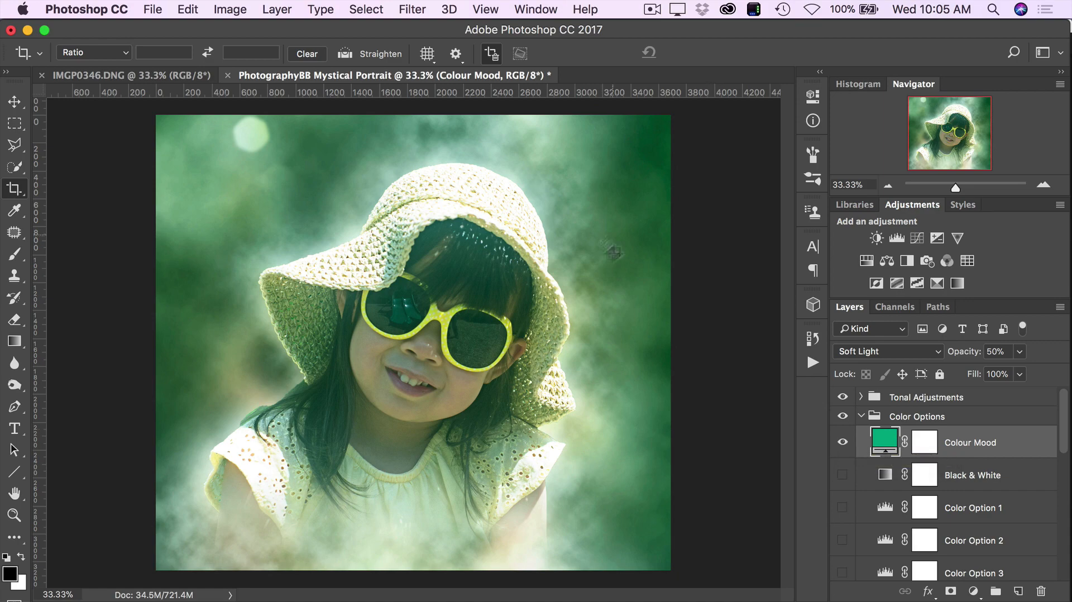
- Change the Colour Mood fill to purple #8032a8, set the layer's opacity to 43% and hide it
double_click(886, 439)
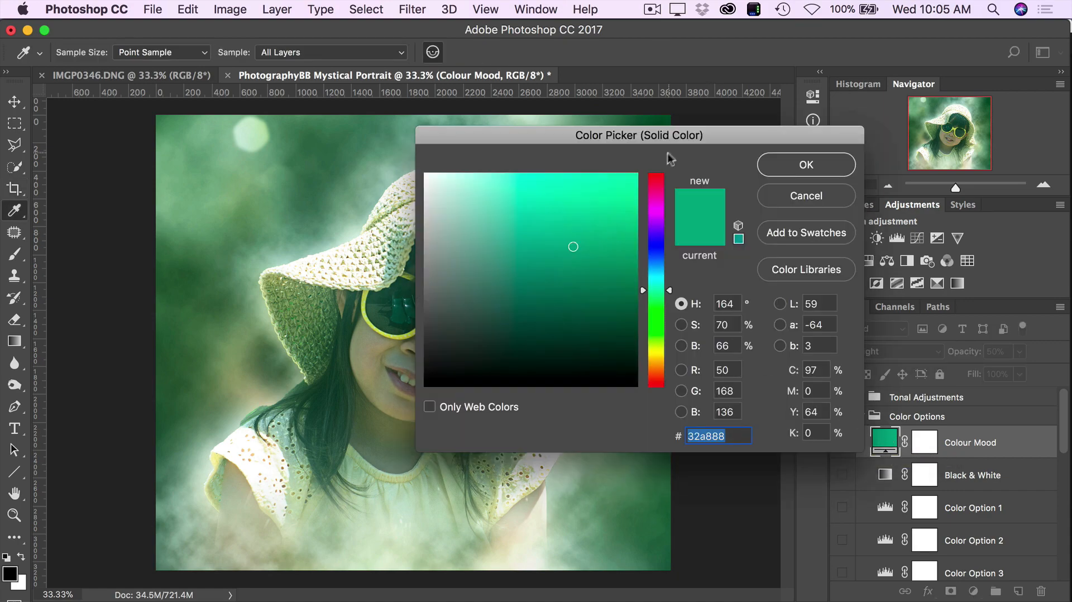
left_click_drag(645, 290, 660, 252)
left_click_drag(691, 138, 811, 140)
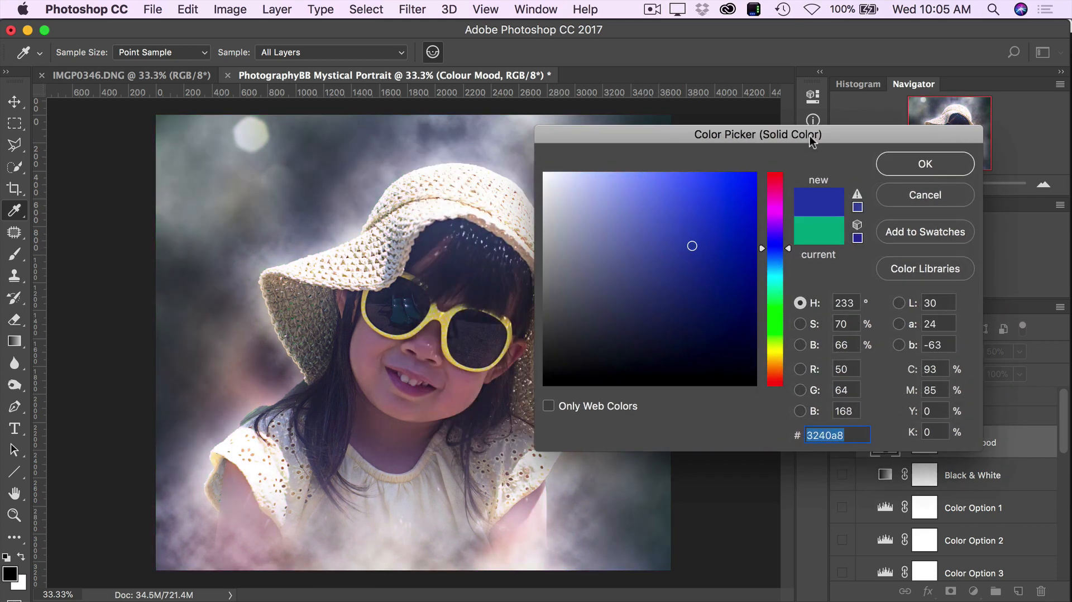
left_click_drag(770, 246, 773, 220)
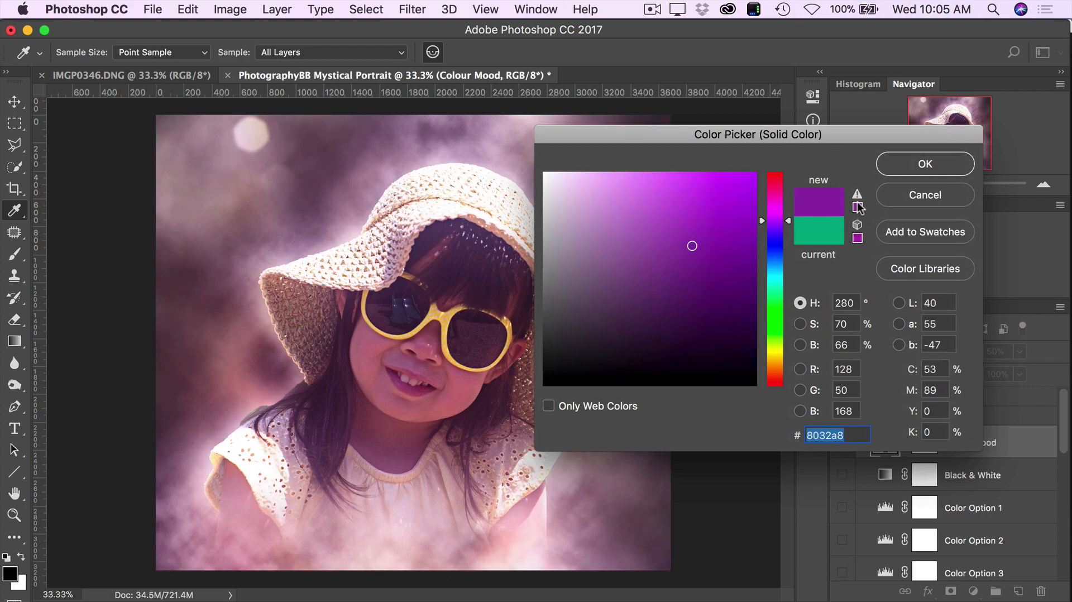
left_click(917, 168)
mouse_move(971, 356)
left_mouse_down()
mouse_move(950, 355)
mouse_move(988, 355)
mouse_move(967, 356)
left_mouse_up()
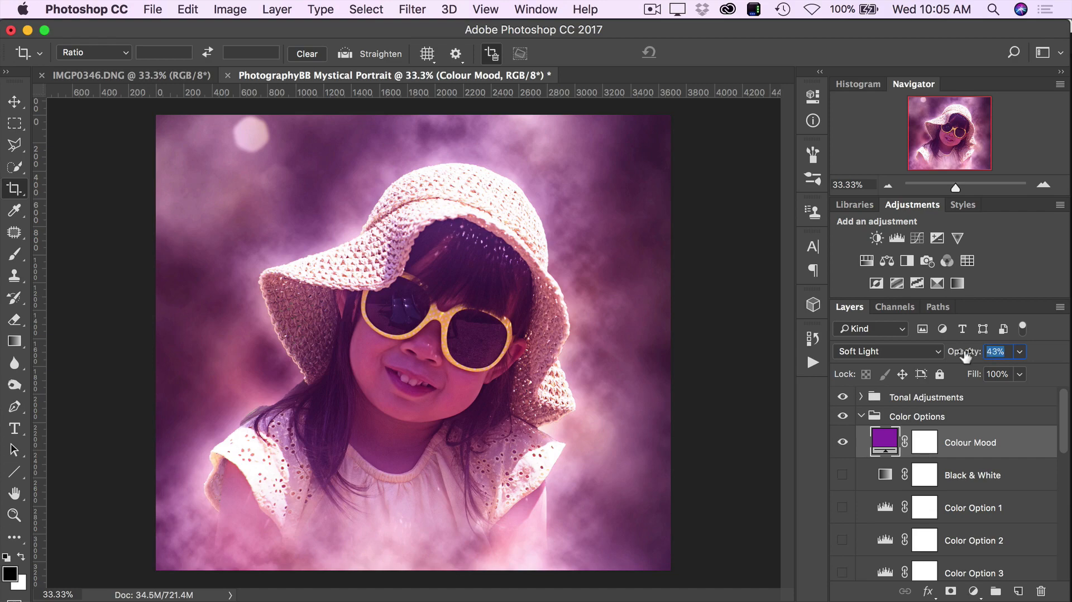
left_click(843, 441)
- Preview the Black & White layer and Color Options 1 to 3 one at a time, and collapse the Color Options group
left_click(842, 476)
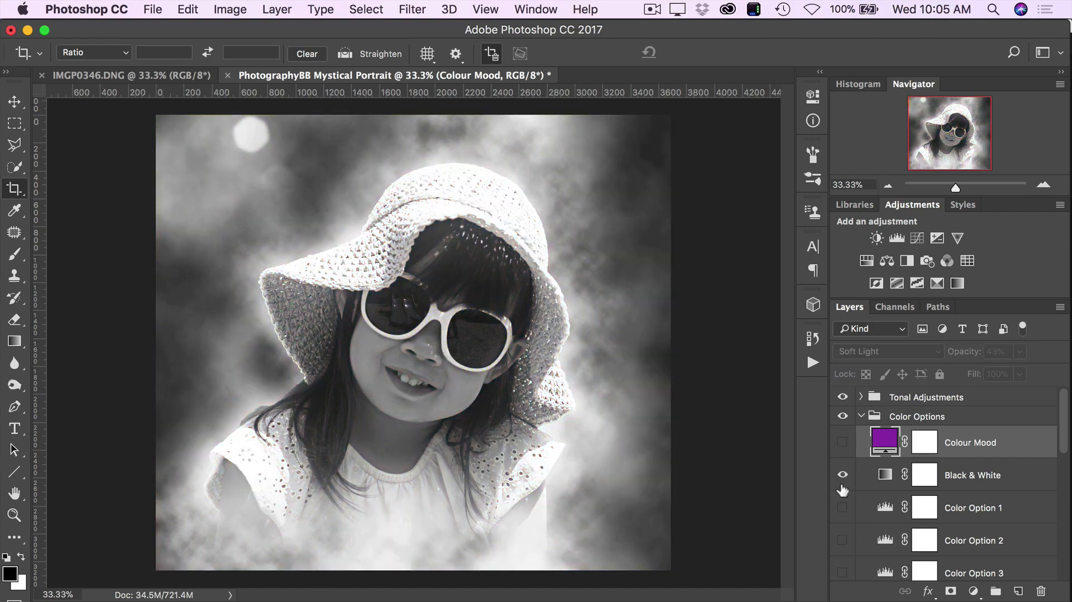
left_click(842, 475)
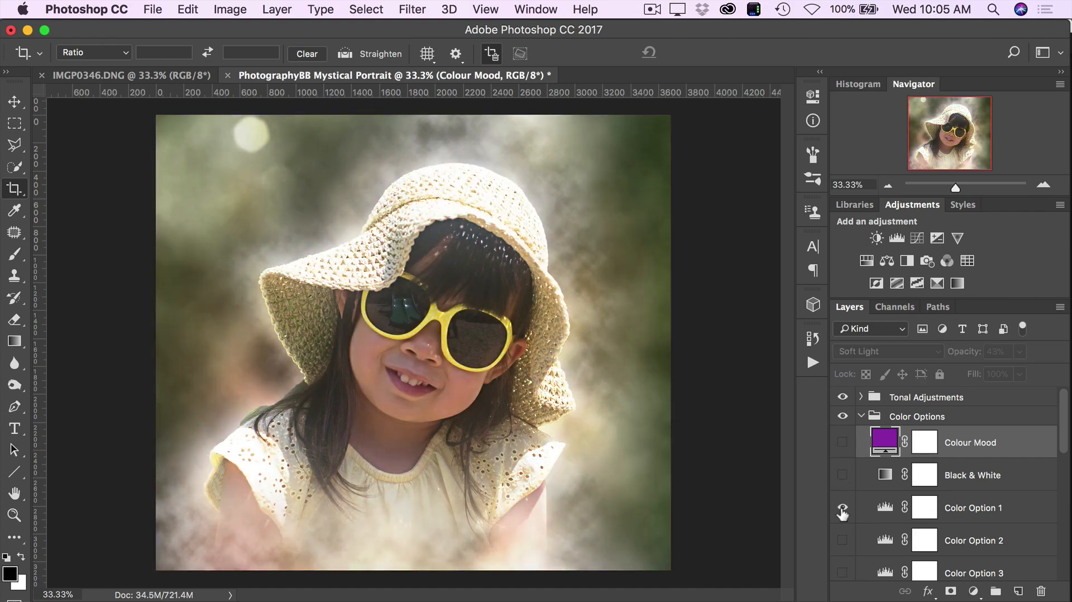
left_click(843, 508)
left_click(843, 508)
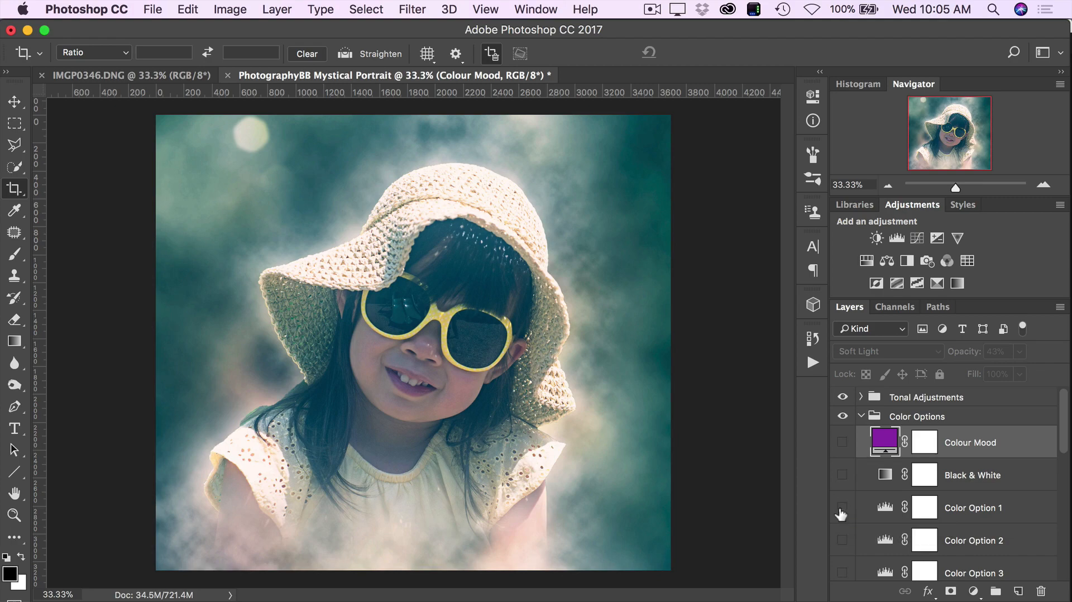
left_click(842, 540)
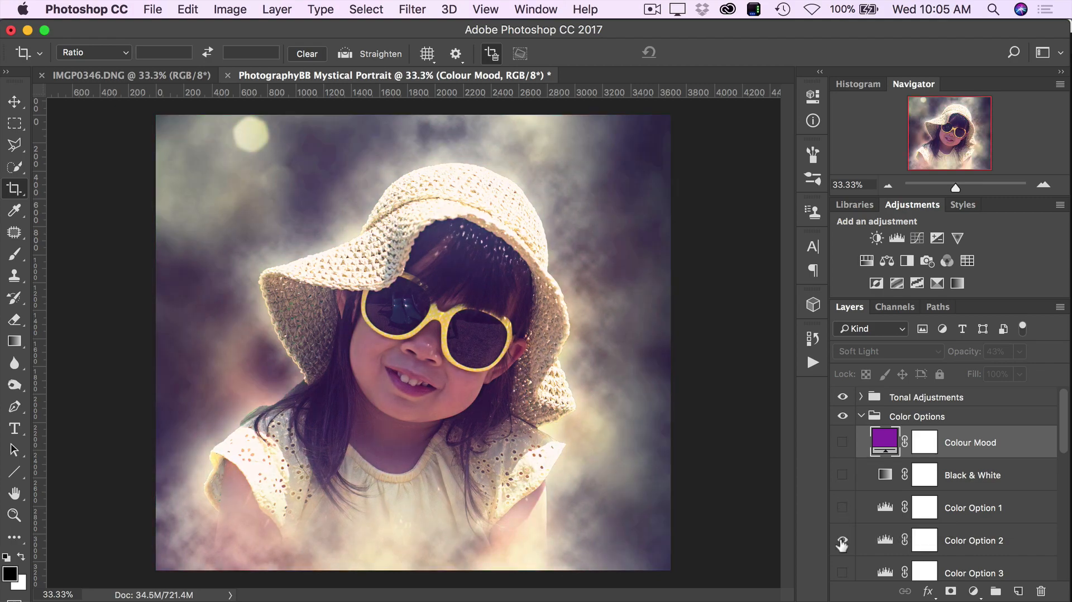
left_click(842, 540)
left_click(843, 573)
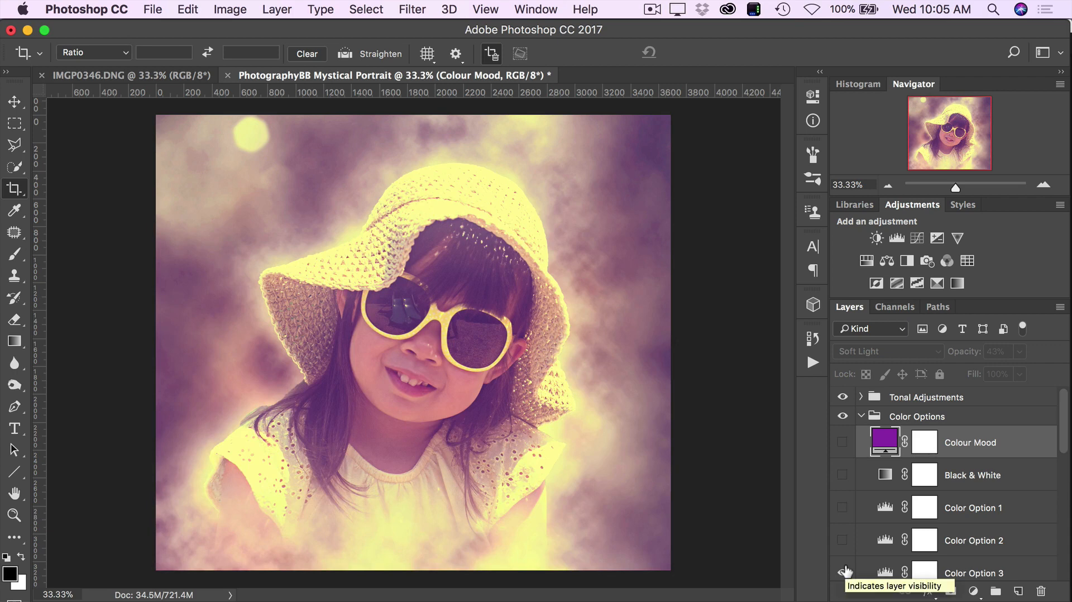
left_click(843, 572)
scroll(904, 555, "down", 5)
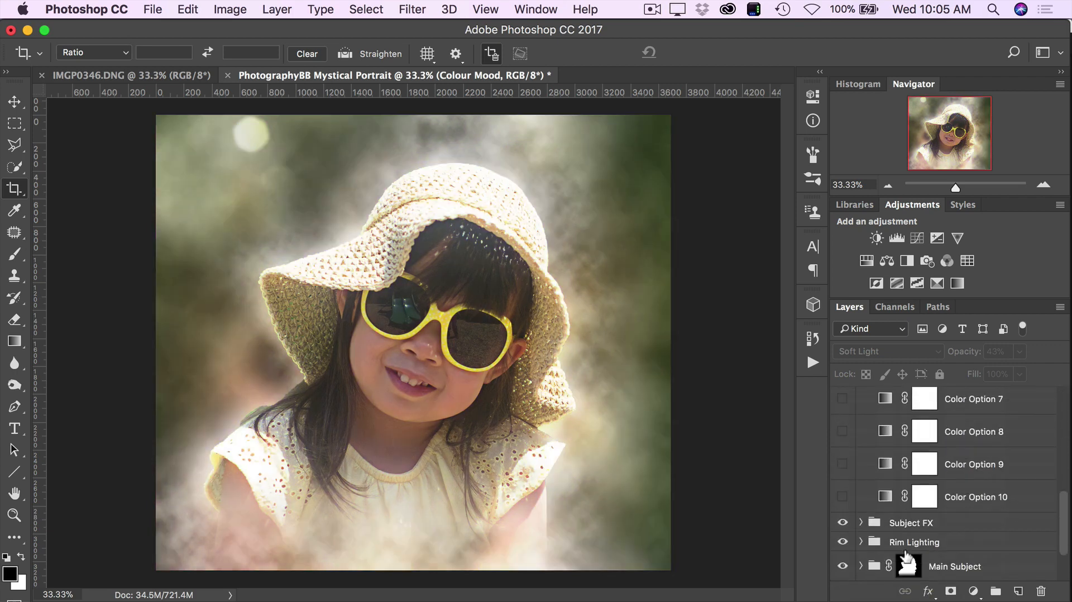
scroll(904, 467, "up", 10)
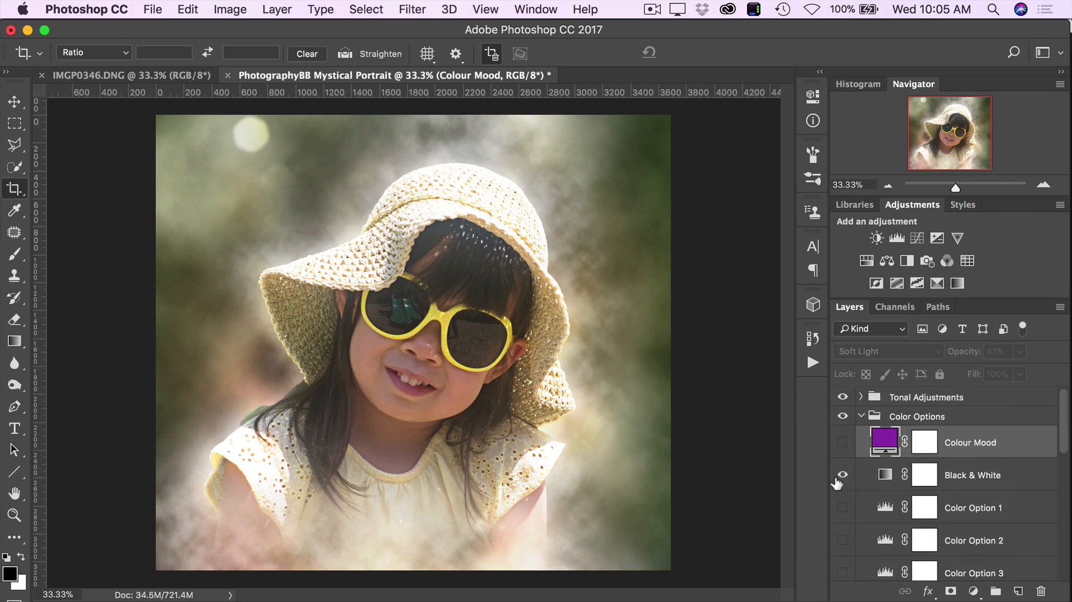
left_click(843, 507)
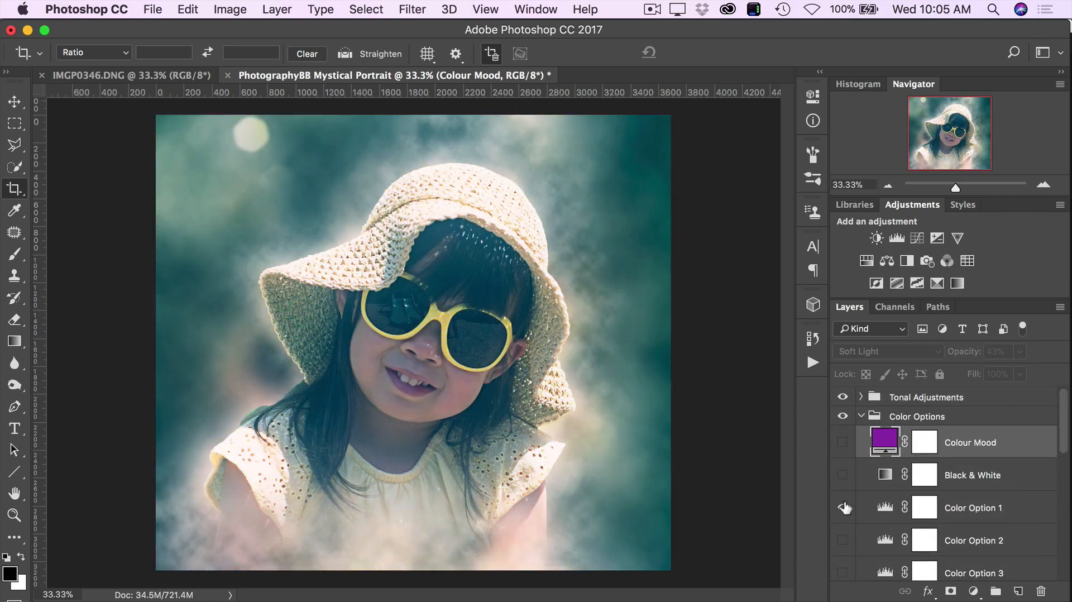
left_click(843, 507)
left_click(861, 417)
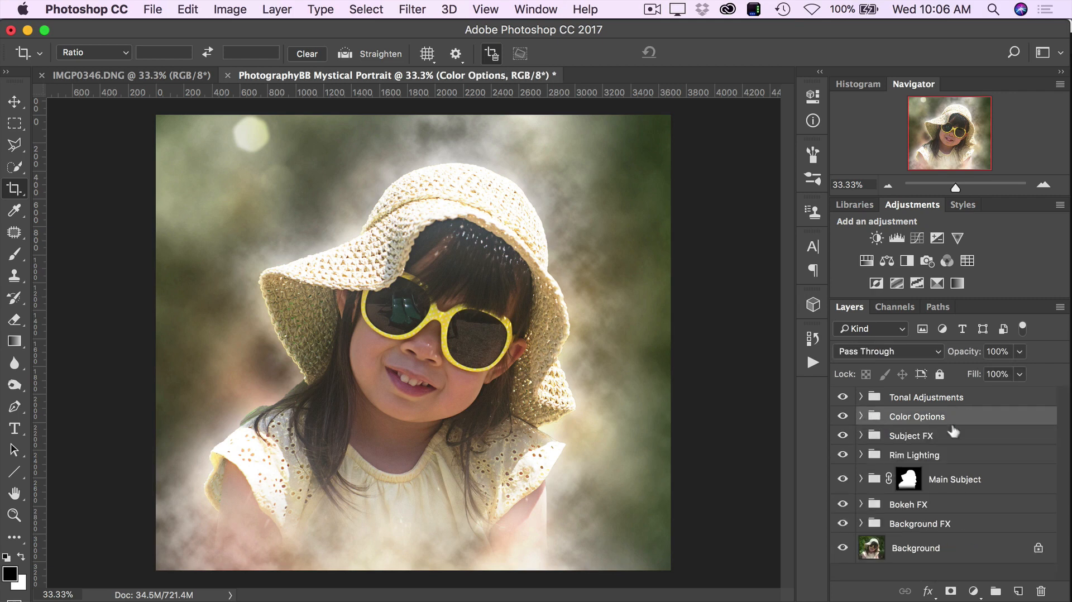
- Expand the Subject FX group and paint white on the Glitter FX mask with the 750 px brush, over the hat and along the girl's right-hand side
left_click(908, 437)
left_click(861, 435)
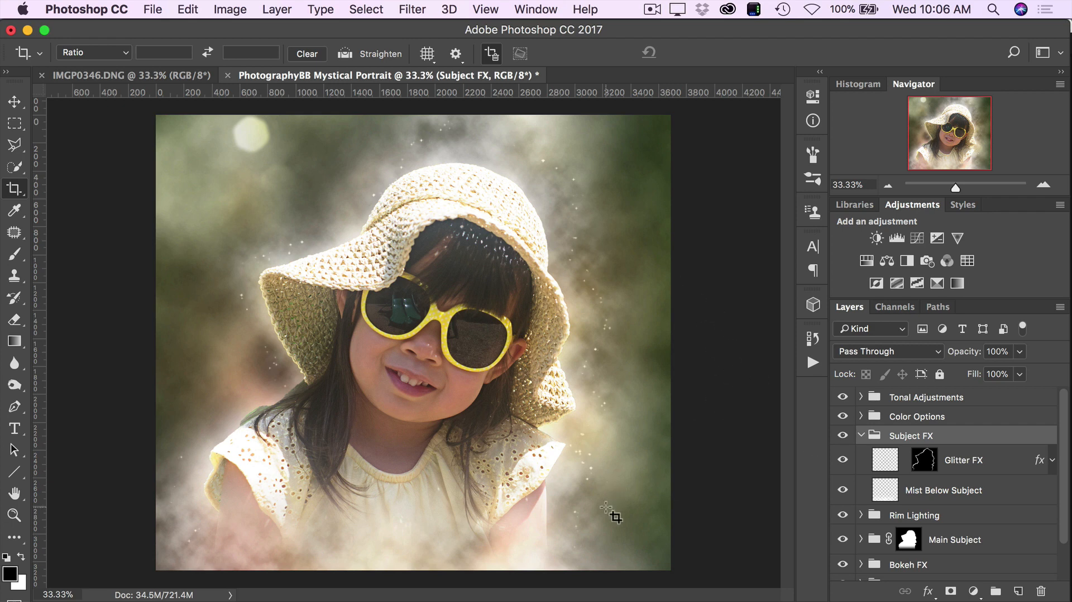
key("b")
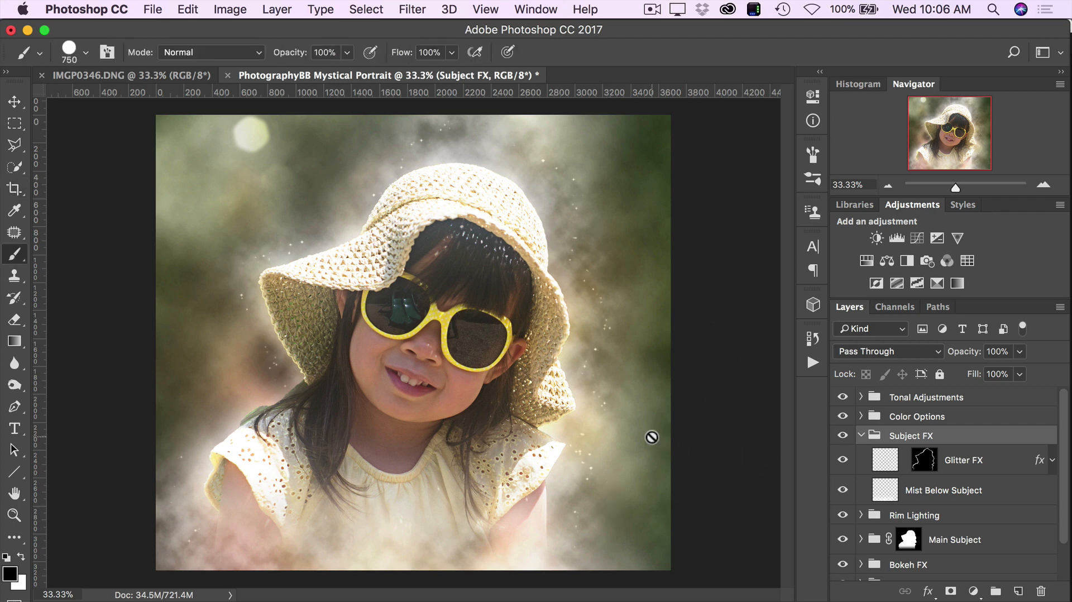
left_click(922, 468)
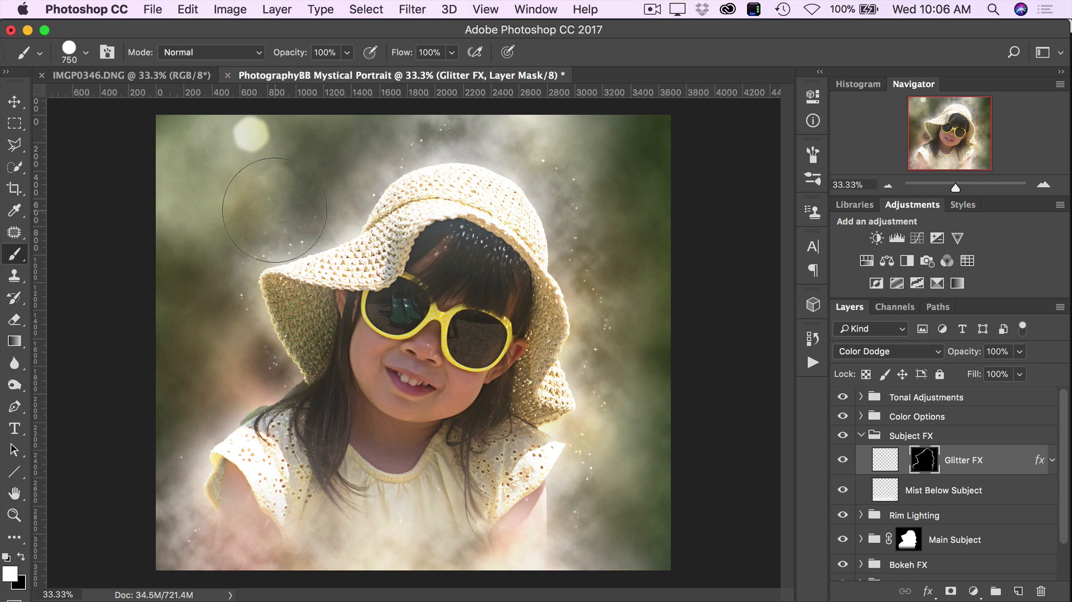
mouse_move(251, 195)
left_mouse_down()
mouse_move(370, 151)
mouse_move(538, 165)
mouse_move(494, 162)
mouse_move(576, 153)
mouse_move(581, 312)
mouse_move(612, 442)
left_mouse_up()
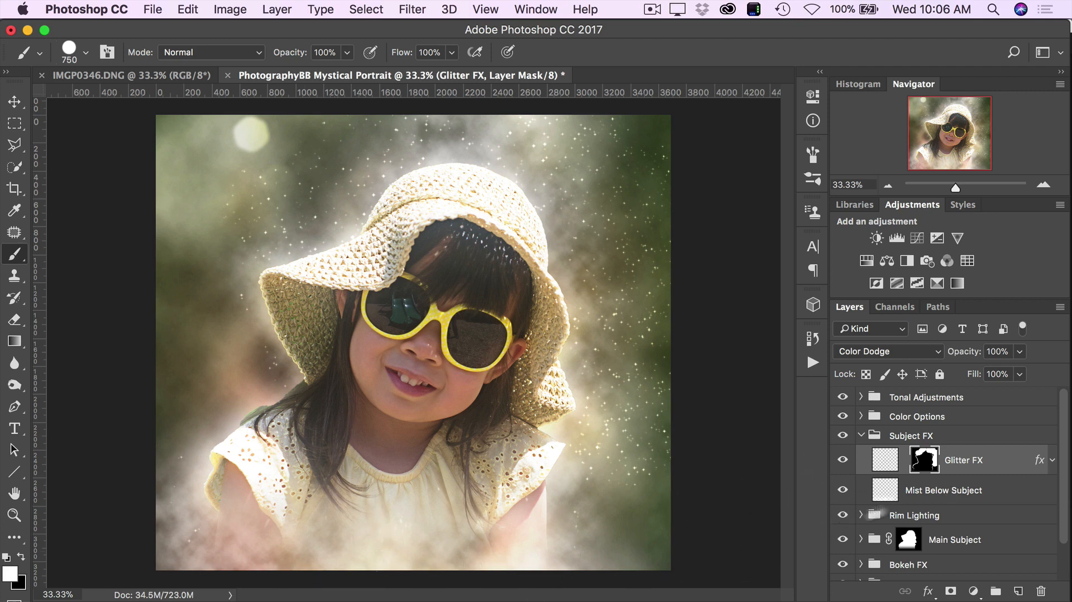
- Compare the image with the Mist Below Subject layer hidden and shown, and set its opacity to 72%
left_click(842, 490)
left_click(841, 490)
left_click(842, 489)
left_click(842, 489)
left_click(974, 490)
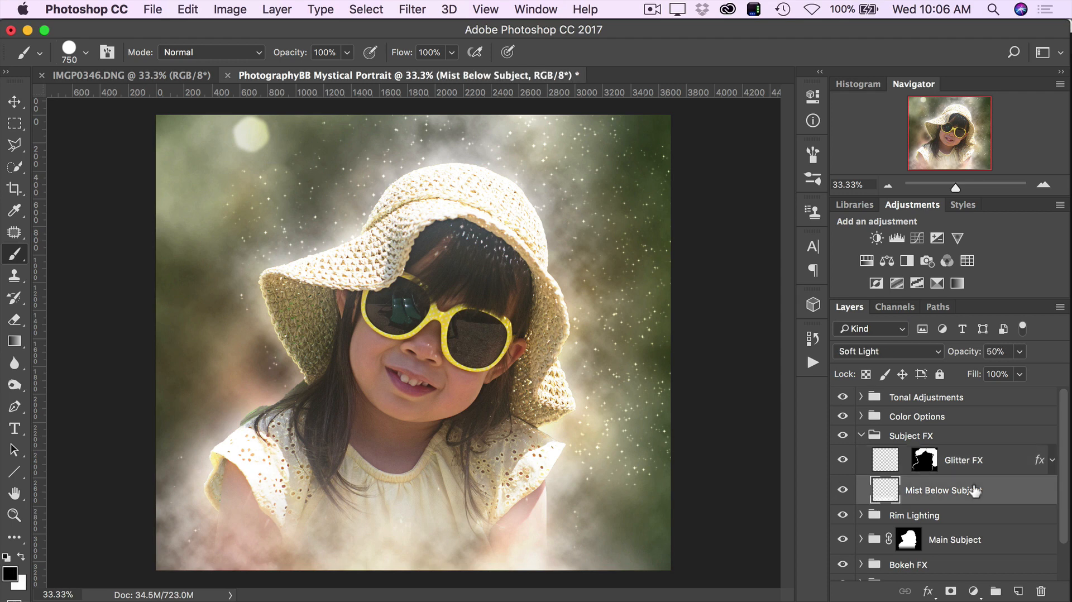
left_click(842, 491)
left_click(842, 491)
mouse_move(969, 360)
left_mouse_down()
mouse_move(958, 360)
mouse_move(987, 358)
left_mouse_up()
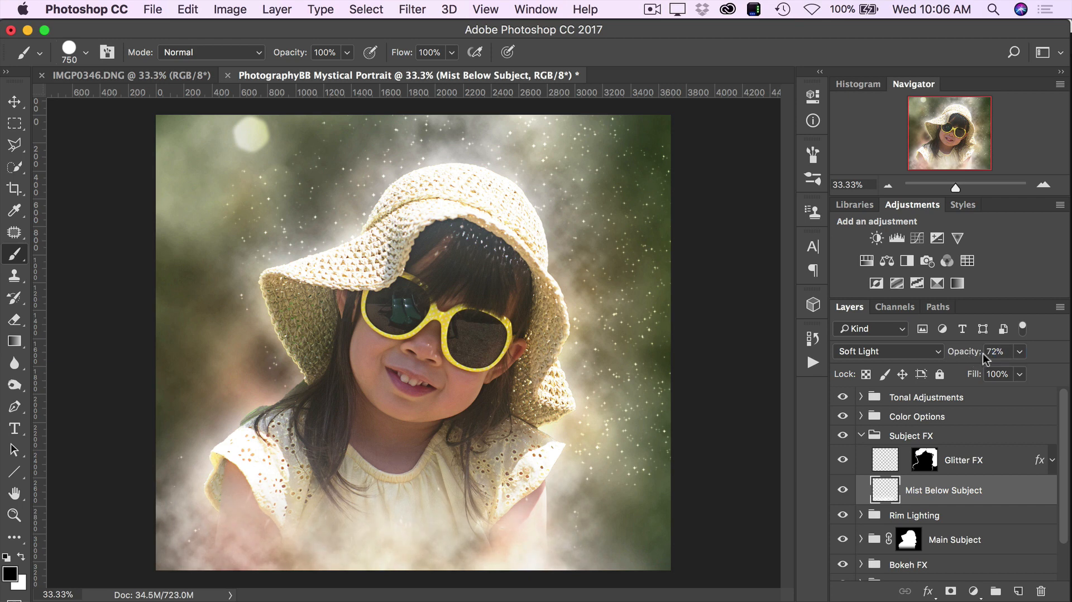
- Collapse the Subject FX group, expand the Rim Lighting group and compare the image with its Rim Light Main layer hidden and shown
left_click(861, 435)
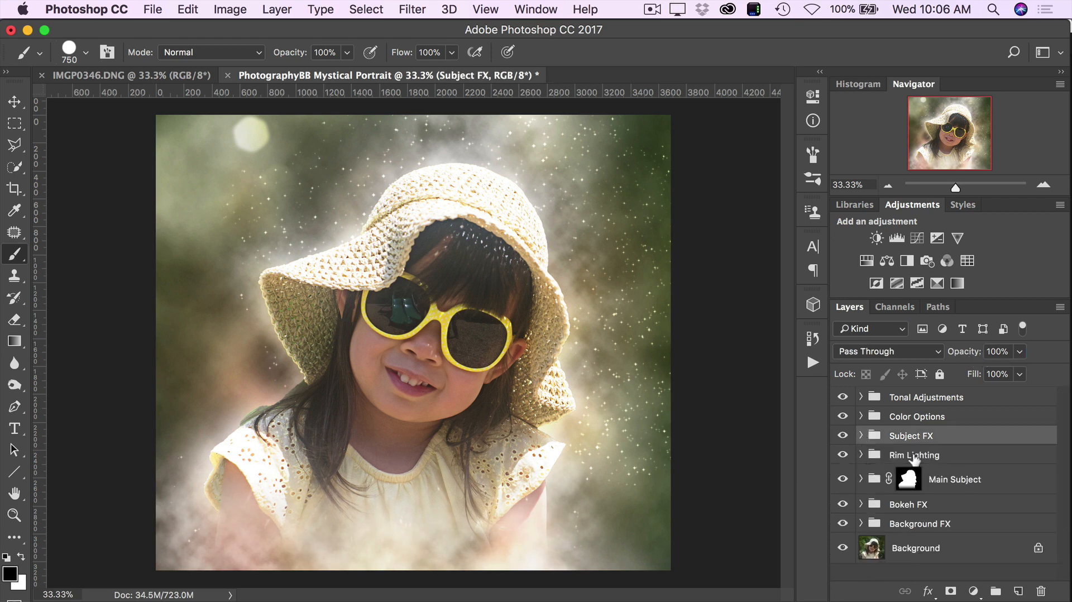
left_click(914, 459)
left_click(861, 455)
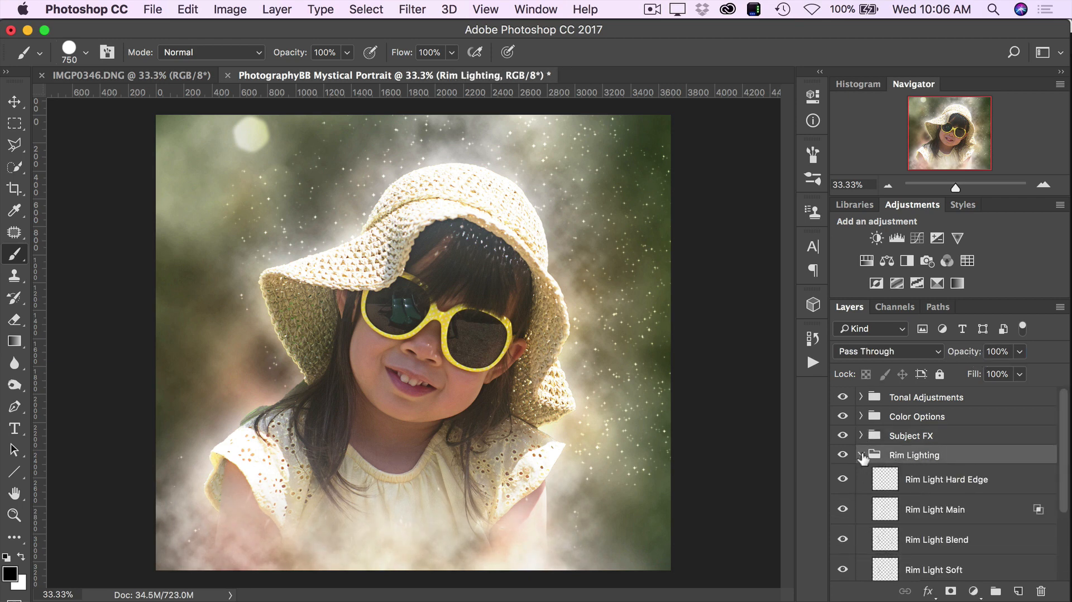
scroll(889, 497, "down", 2)
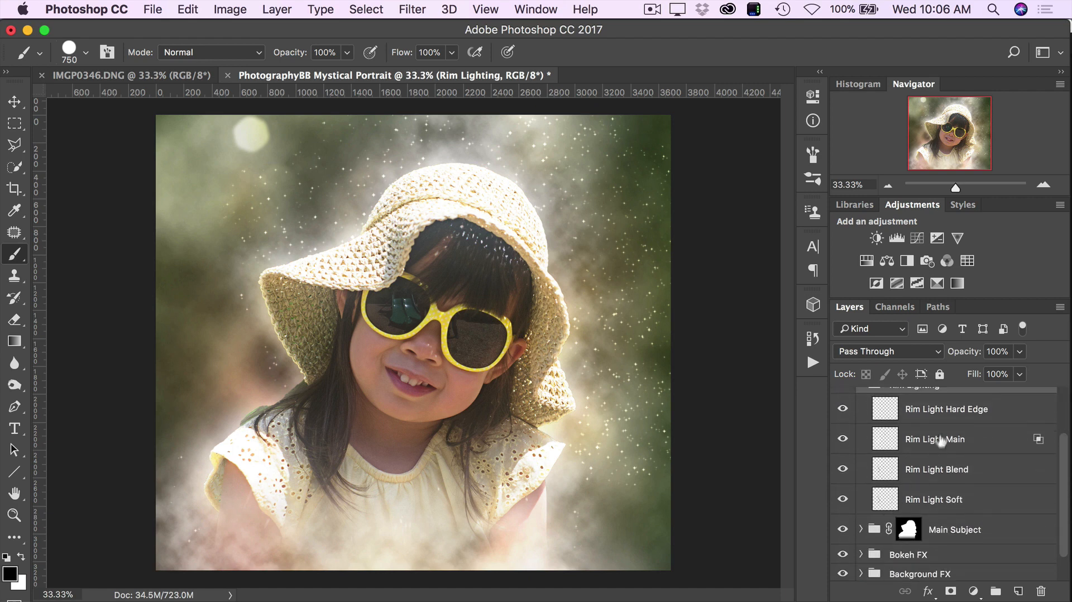
scroll(920, 512, "up", 1)
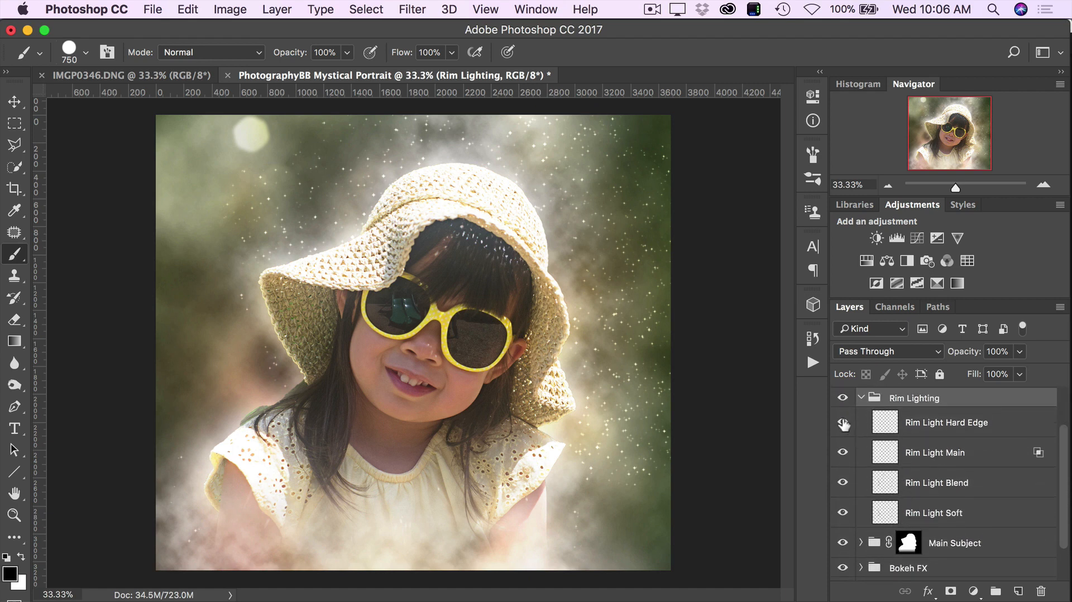
left_click(840, 454)
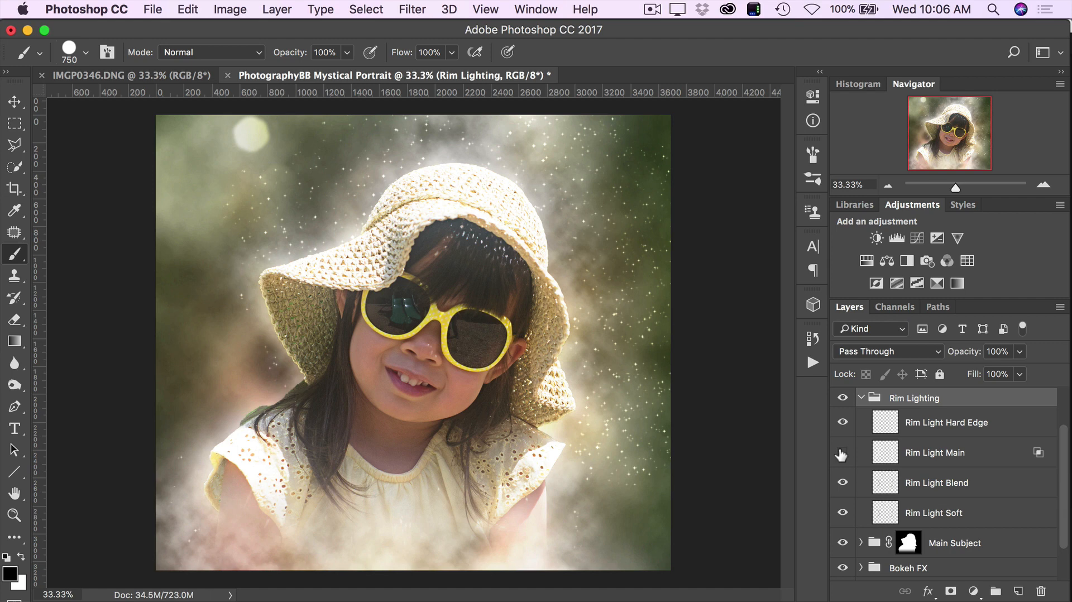
left_click(840, 453)
- Compare the image with the whole Rim Lighting group hidden and shown several times, and collapse the group
left_click(839, 401)
left_click(839, 401)
left_click(838, 400)
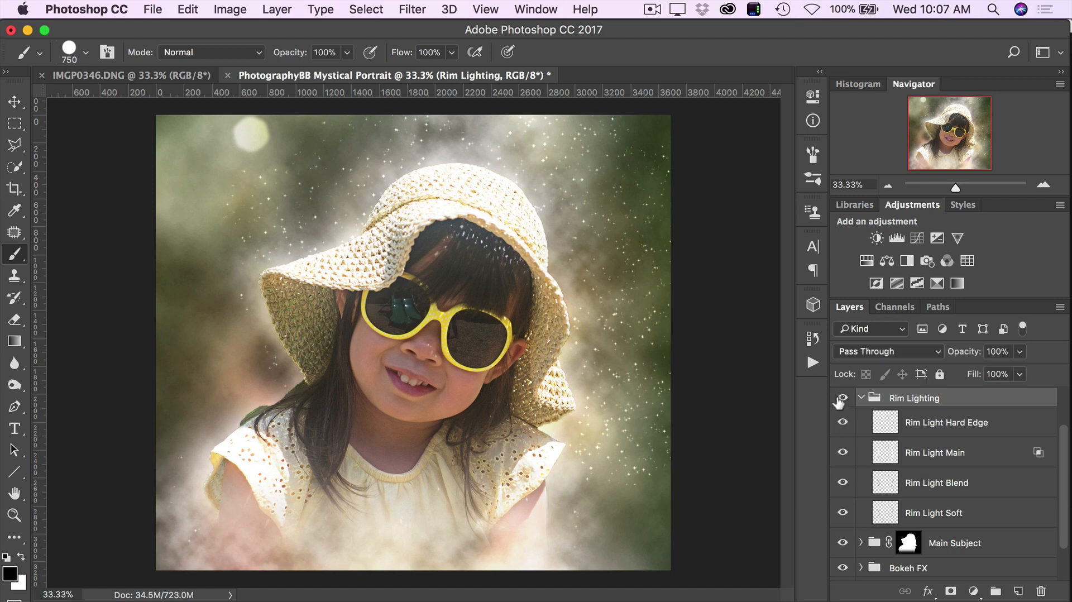
left_click(839, 401)
left_click(839, 401)
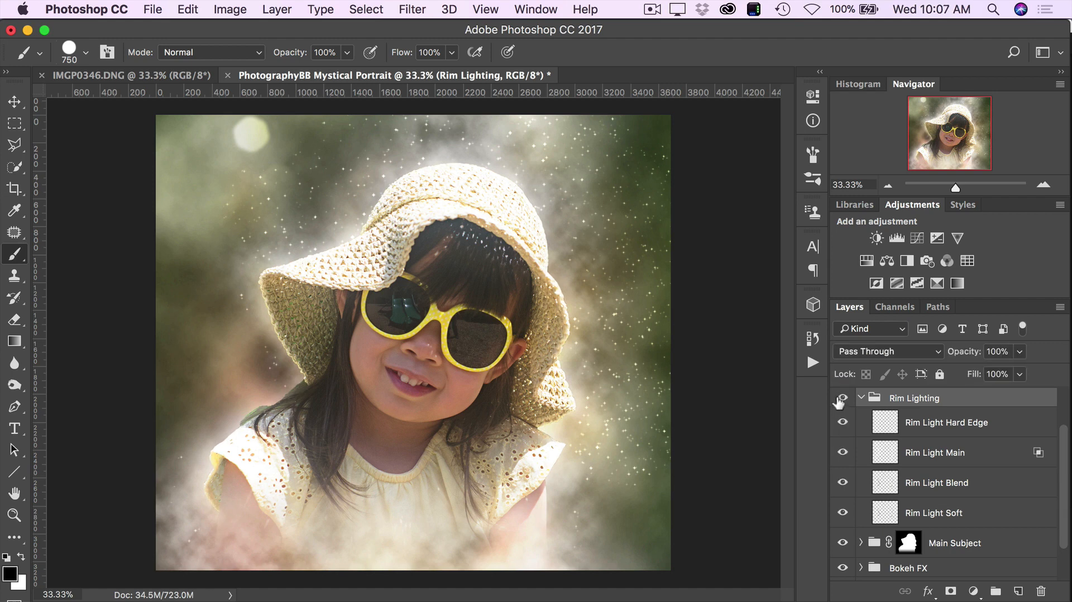
left_click(838, 401)
left_click(838, 400)
left_click(839, 401)
left_click(838, 401)
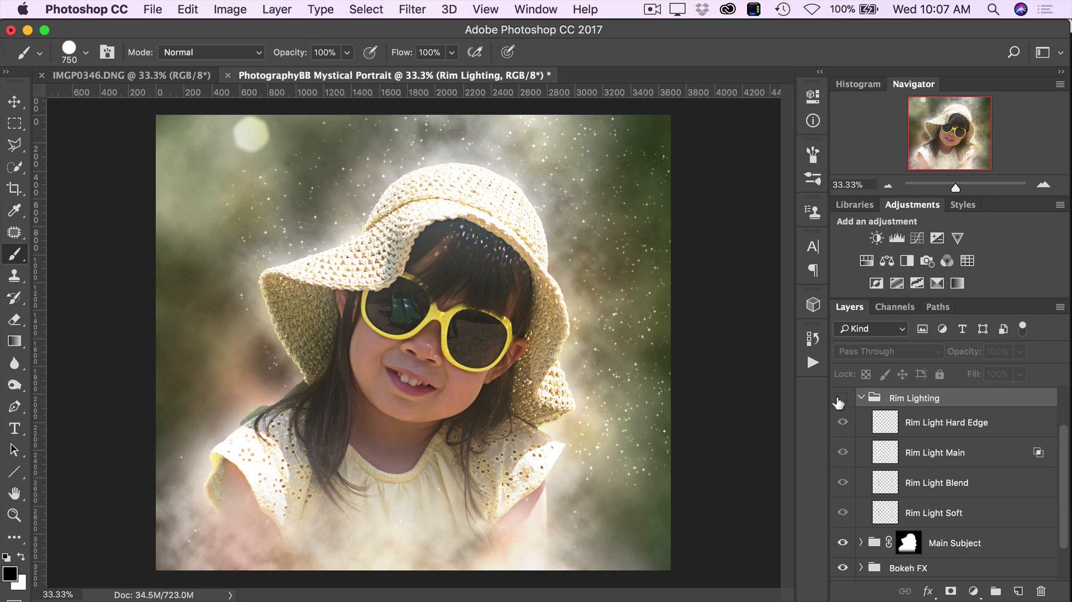
left_click(838, 401)
left_click(838, 401)
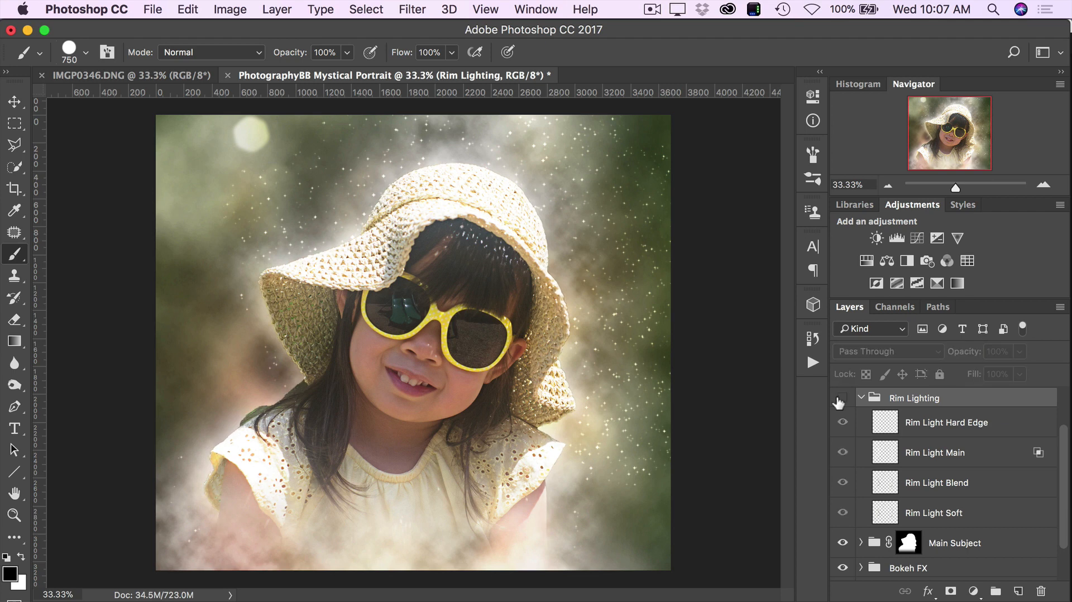
left_click(839, 401)
left_click(838, 401)
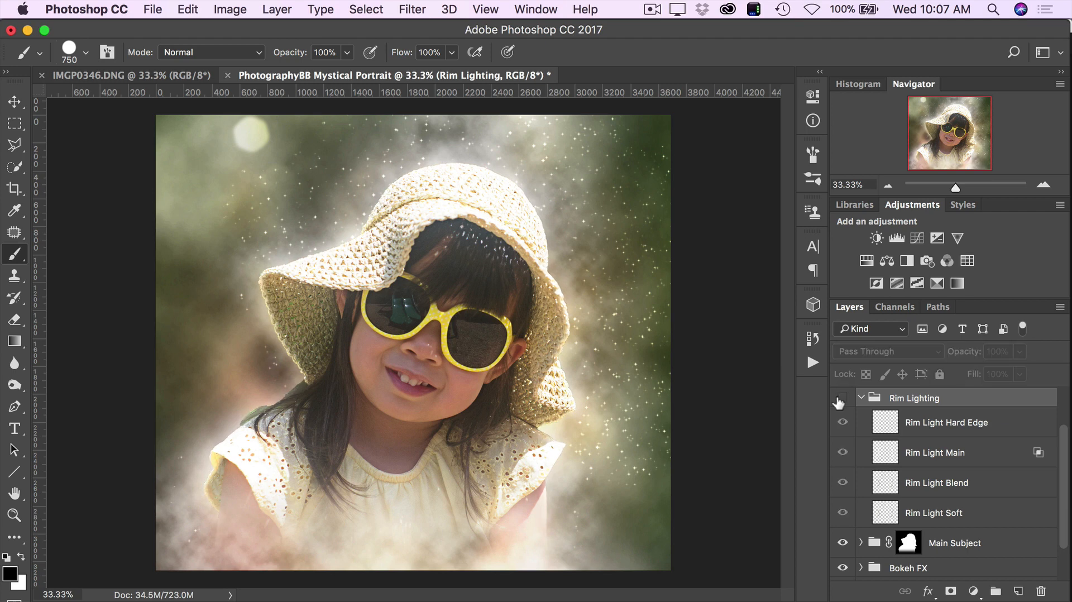
left_click(838, 401)
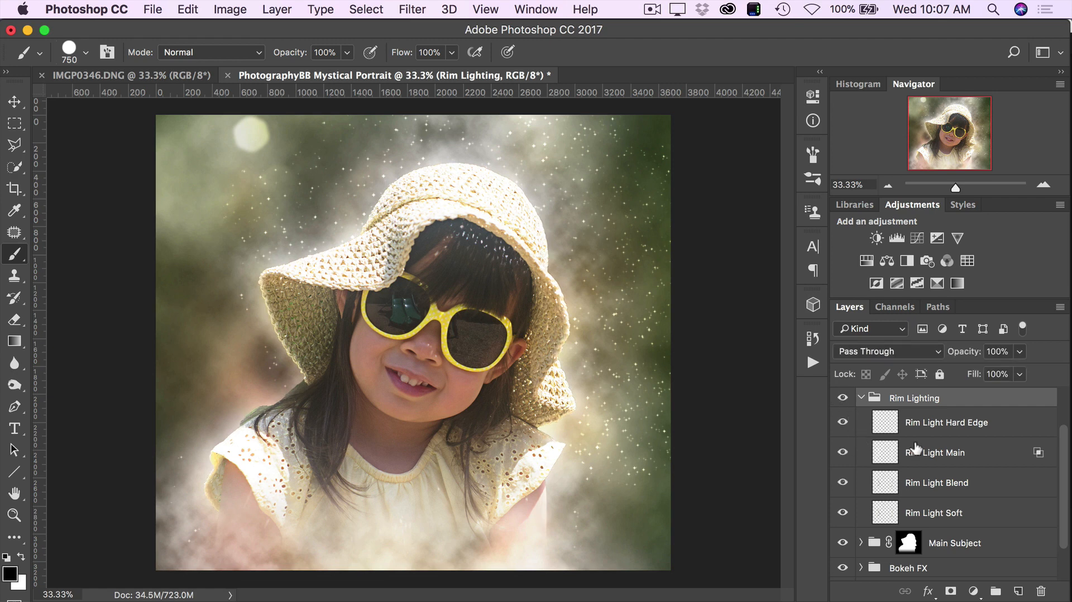
left_click_drag(967, 357, 999, 353)
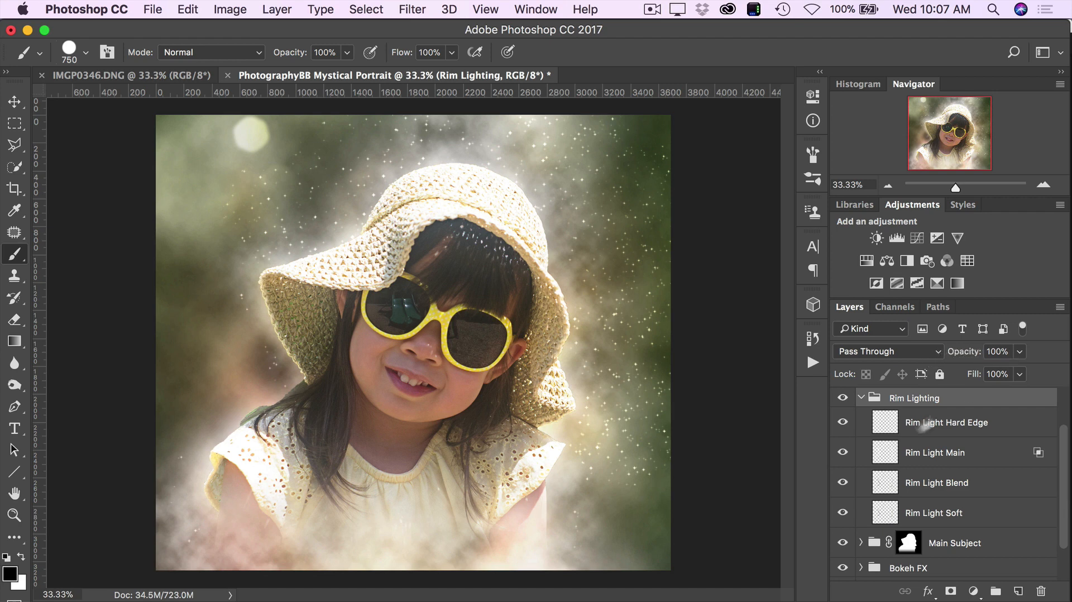
left_click(861, 397)
- Expand the Main Subject group and view the girl's sunglasses and hat brim at 100% zoom
left_click(938, 479)
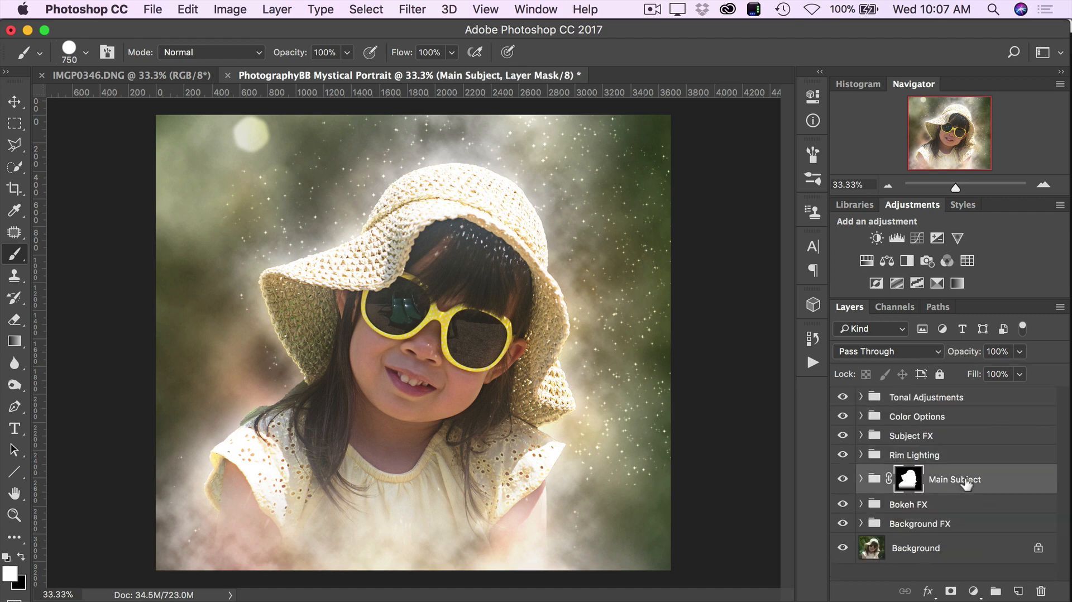
left_click(861, 479)
scroll(906, 518, "down", 5)
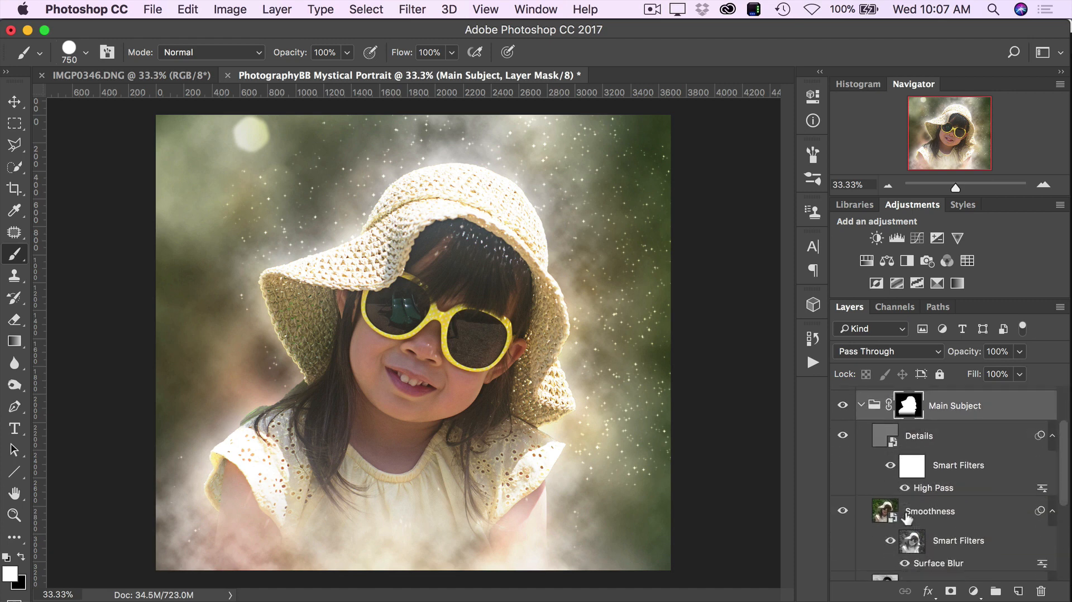
scroll(906, 518, "up", 1)
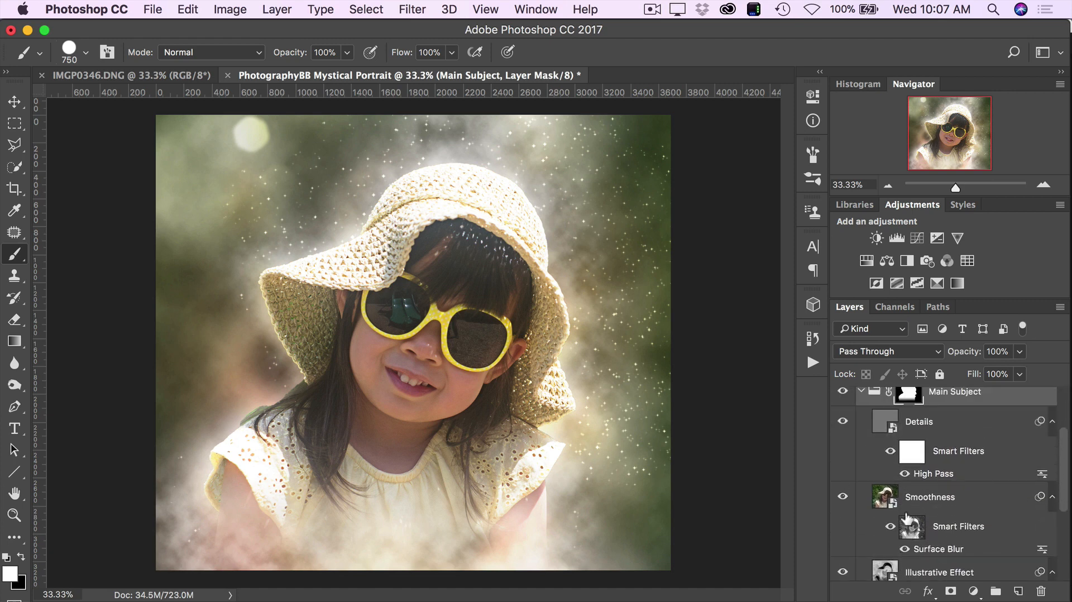
left_click(854, 182)
type("100")
key("Return")
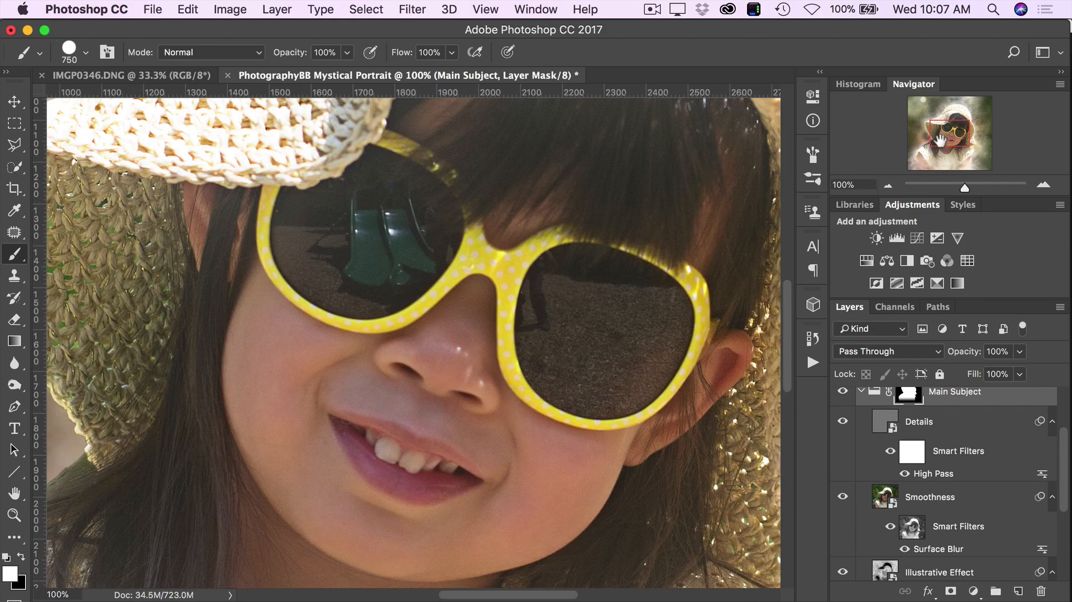
left_click_drag(941, 140, 938, 134)
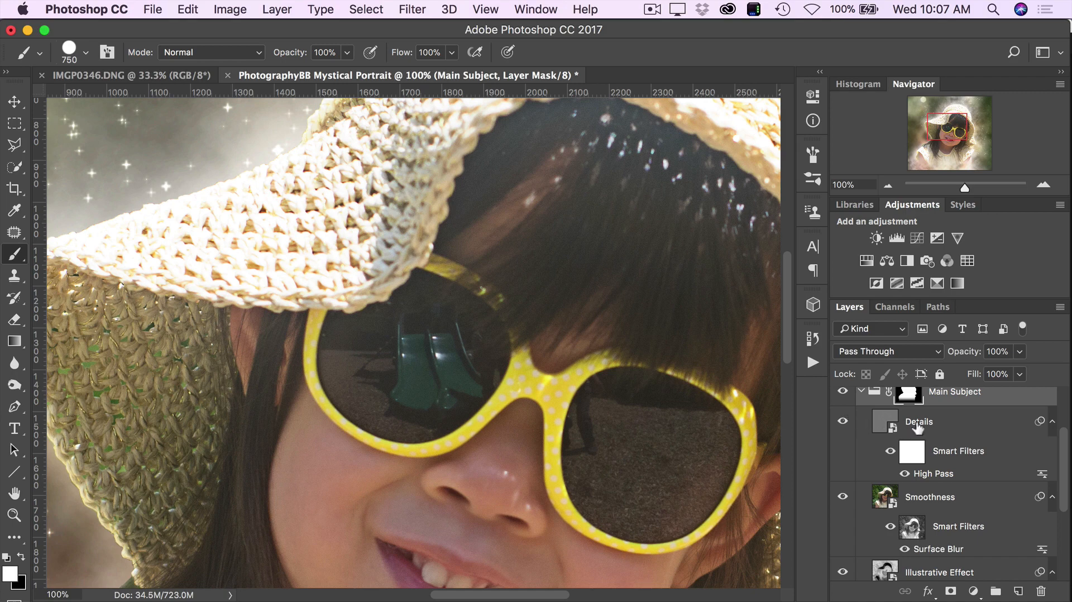
- Set the opacity of the Details layer in the Main Subject group to 51%
left_click(959, 428)
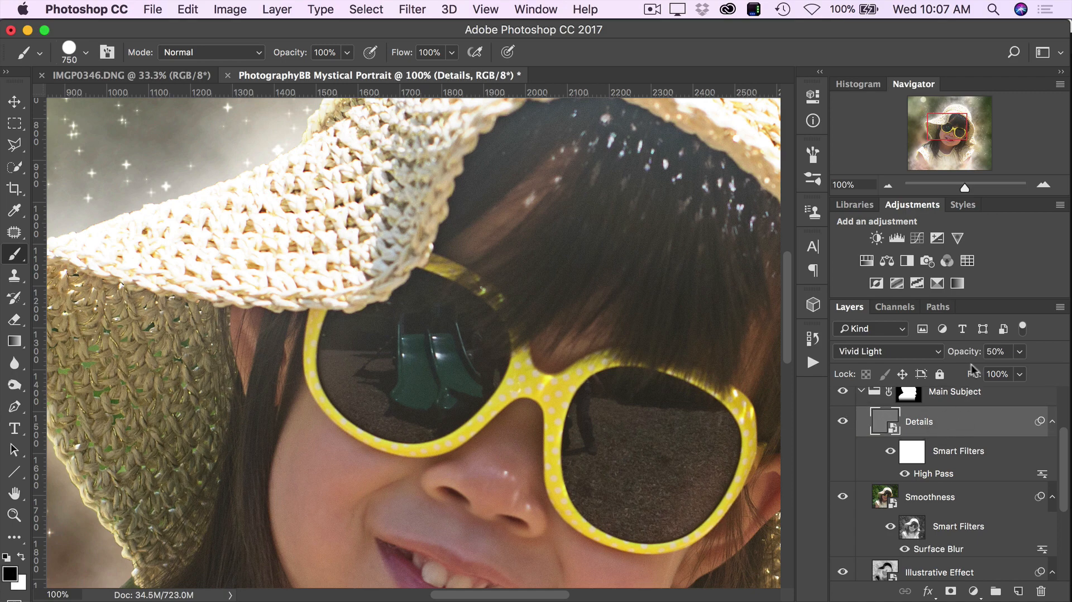
left_click(1019, 352)
mouse_move(1020, 372)
left_mouse_down()
mouse_move(1066, 374)
mouse_move(990, 374)
mouse_move(1069, 372)
mouse_move(991, 369)
mouse_move(1069, 371)
mouse_move(1035, 372)
left_mouse_up()
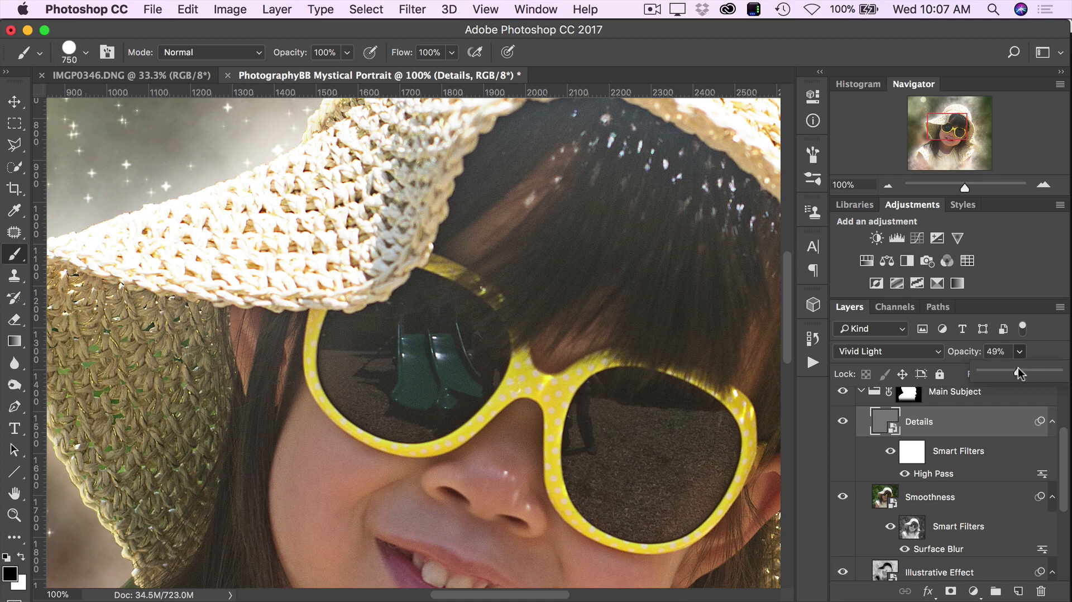
- Inspect the Details layer's High Pass settings without changing them, and collapse and expand its list of smart filters
left_click(932, 474)
double_click(932, 474)
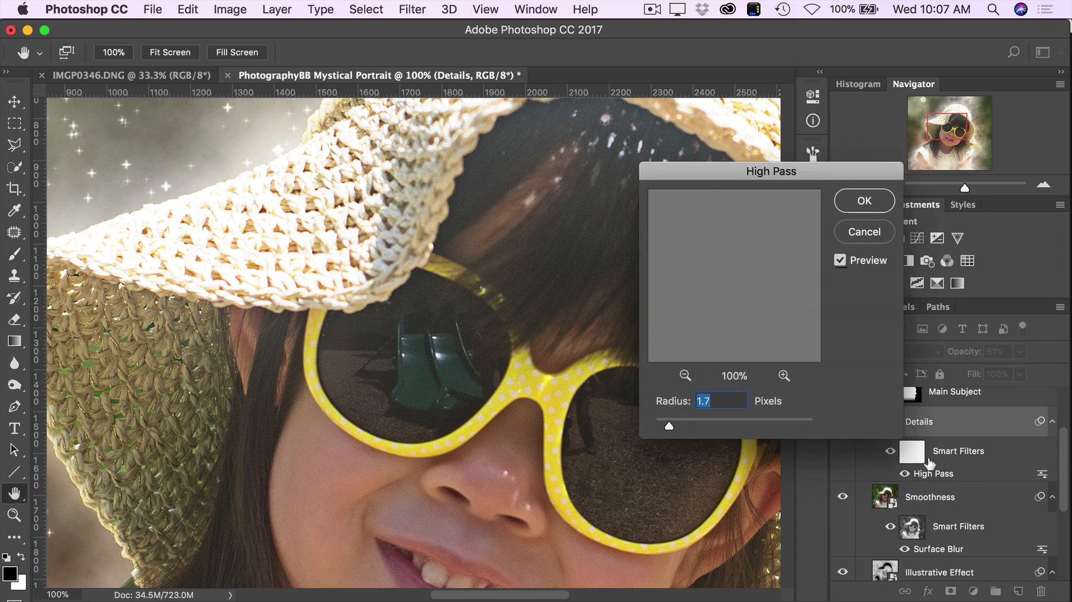
left_click(872, 232)
left_click(1052, 424)
left_click(1053, 424)
left_click(1052, 424)
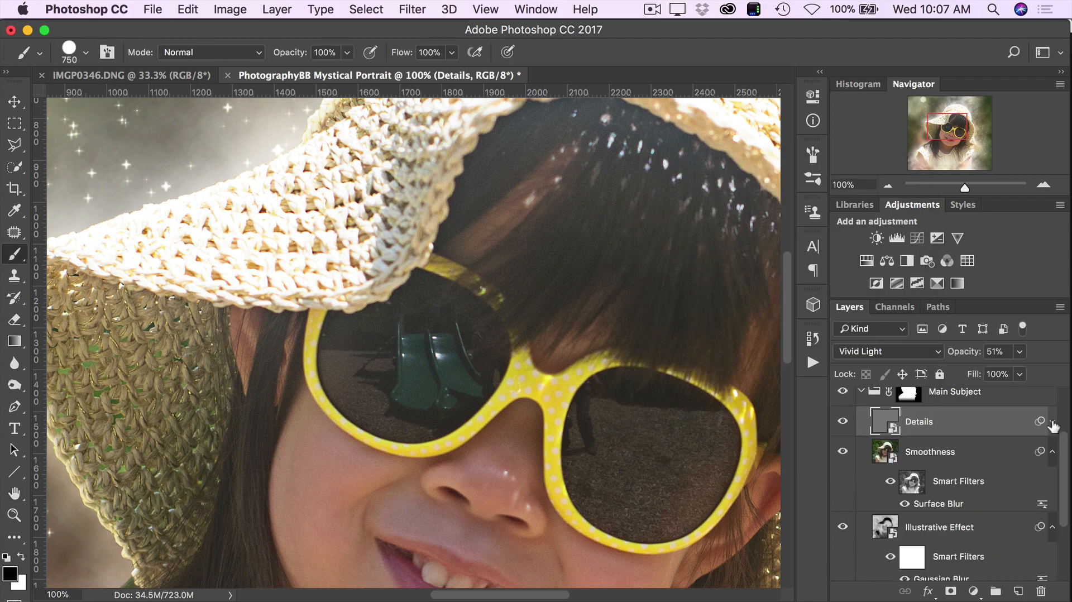
left_click(1053, 424)
left_click(1053, 424)
left_click(1052, 424)
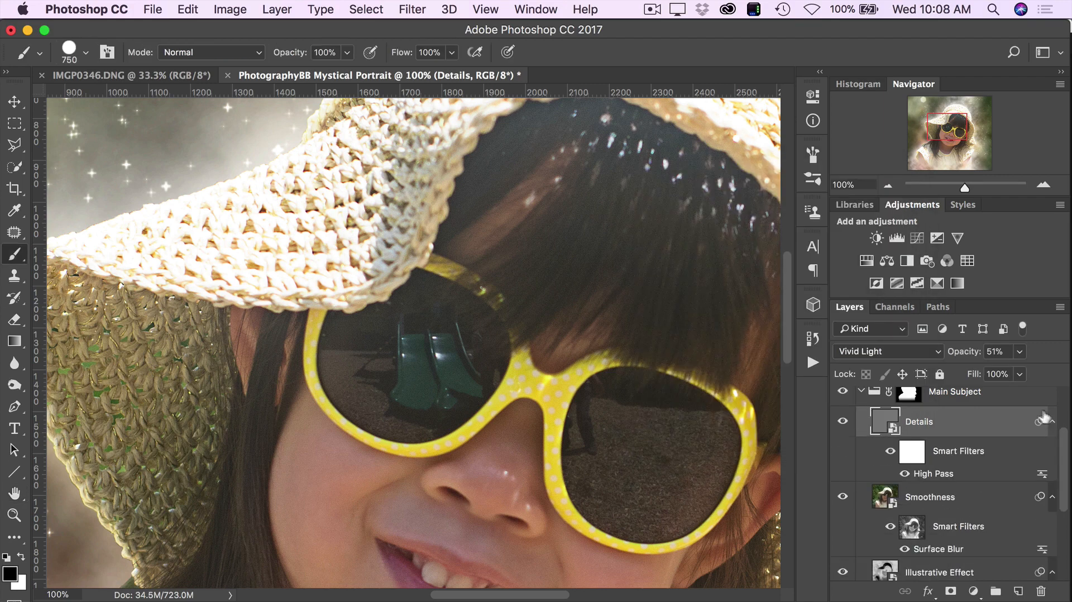
left_click(1052, 425)
left_click(1053, 425)
- Try a High Pass radius of 8.0 pixels on the Details layer with the preview at 33%, and set it to 1.2 pixels
double_click(941, 473)
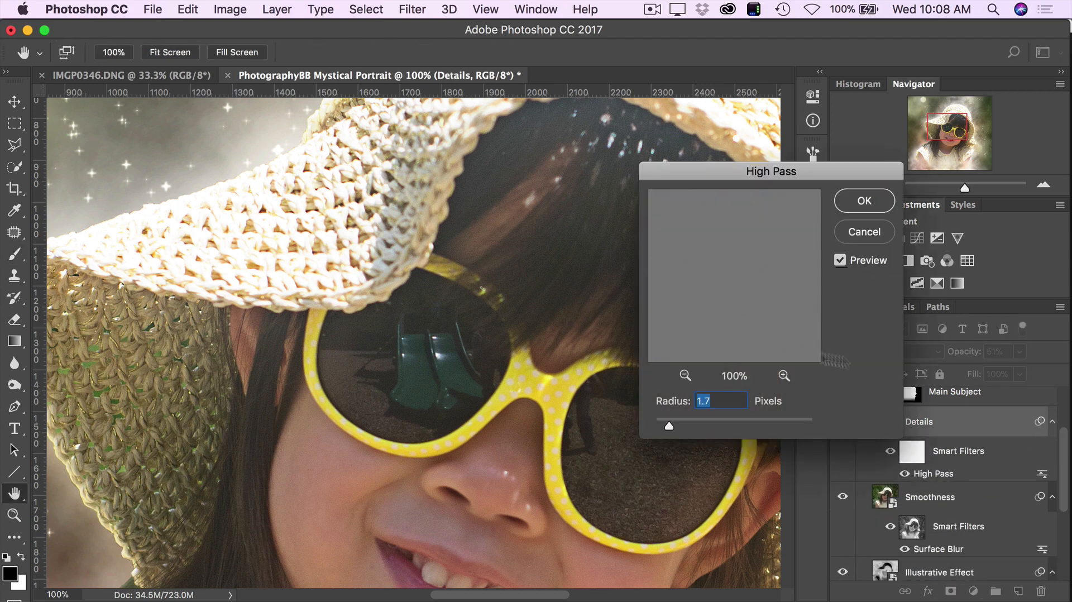
left_click_drag(676, 420, 709, 427)
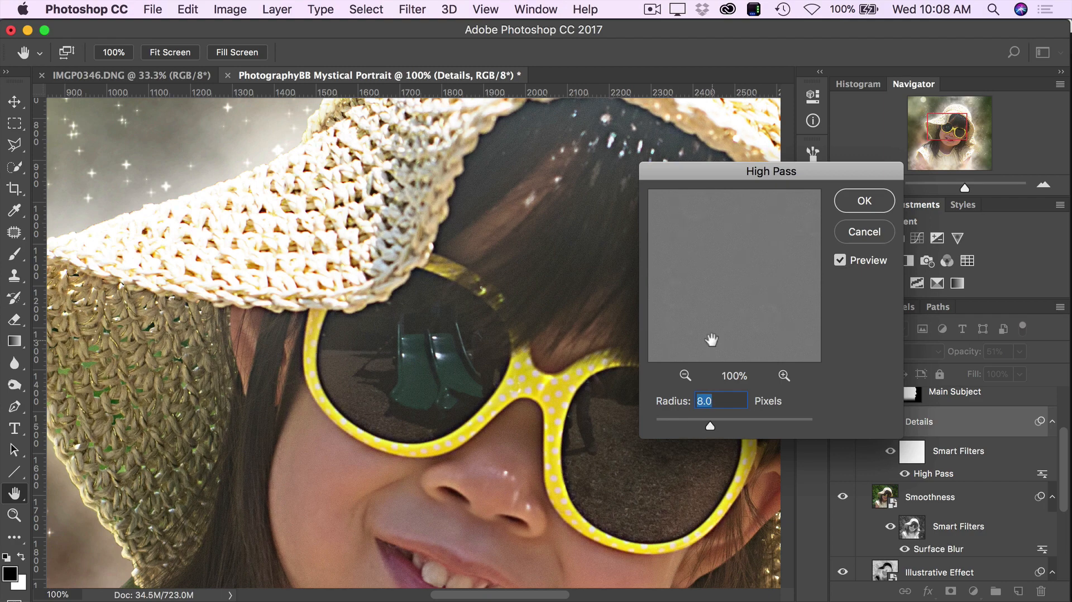
left_click(685, 375)
left_click(685, 375)
left_click(685, 375)
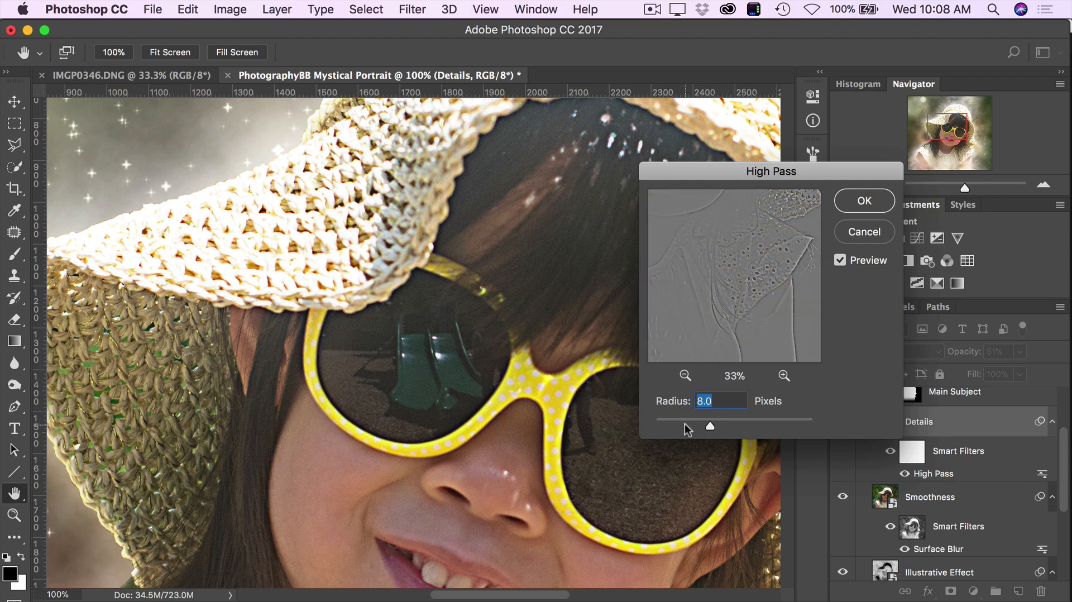
left_click_drag(685, 423, 755, 424)
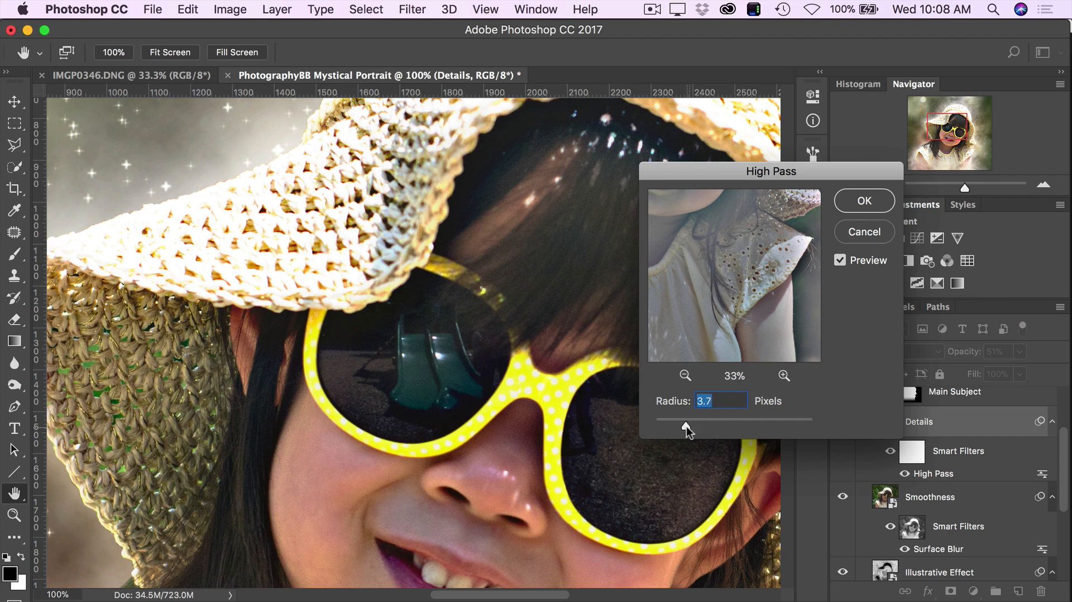
left_click_drag(686, 426, 665, 426)
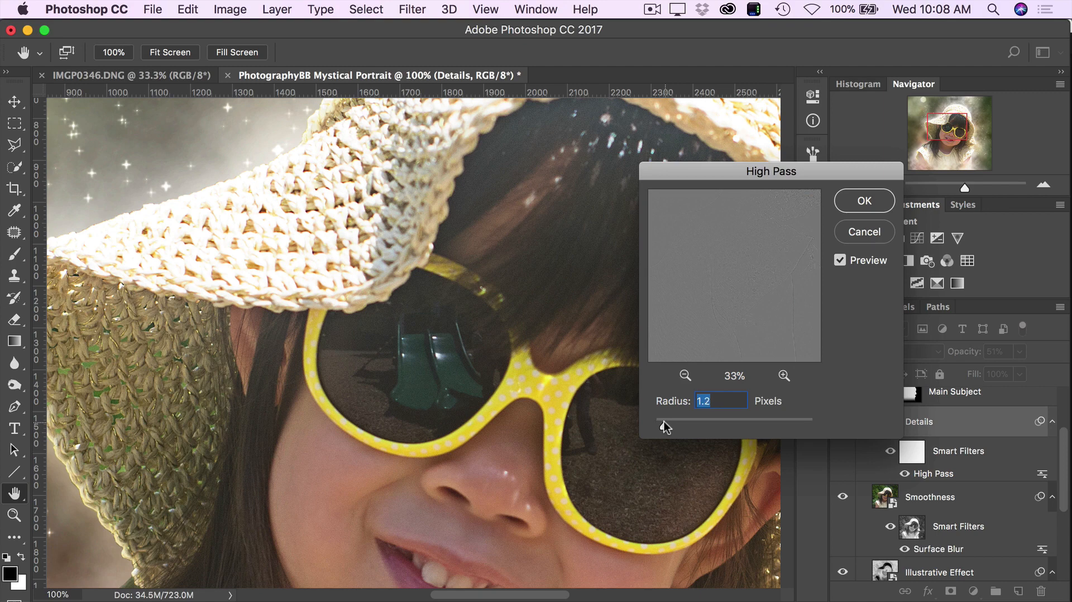
left_click(890, 202)
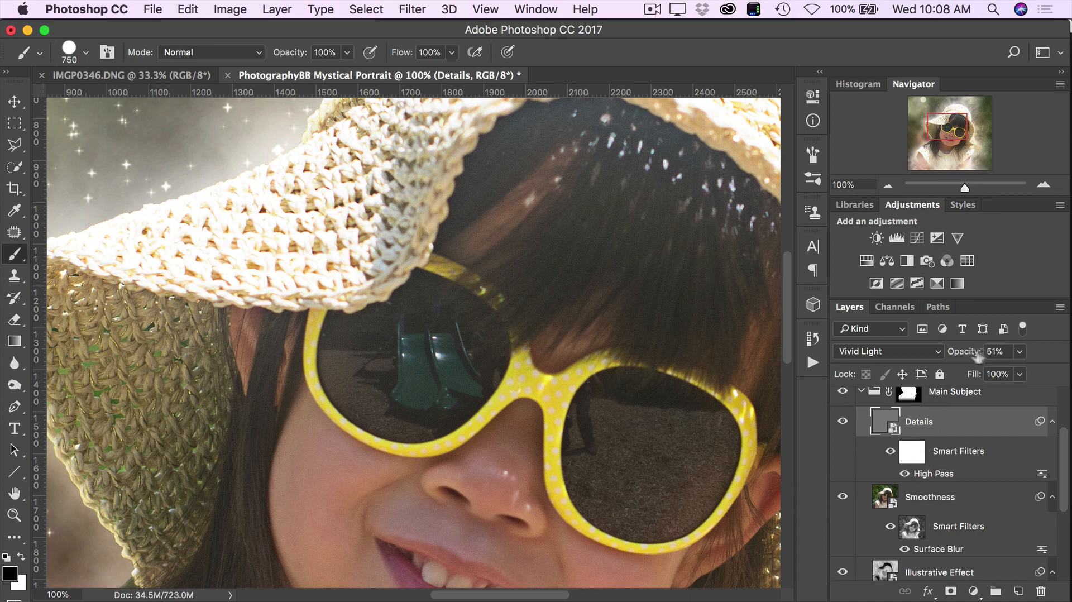
- Set the Details layer's opacity to 60% and compare the image with the layer hidden and shown
left_click_drag(965, 354, 972, 355)
left_click(843, 422)
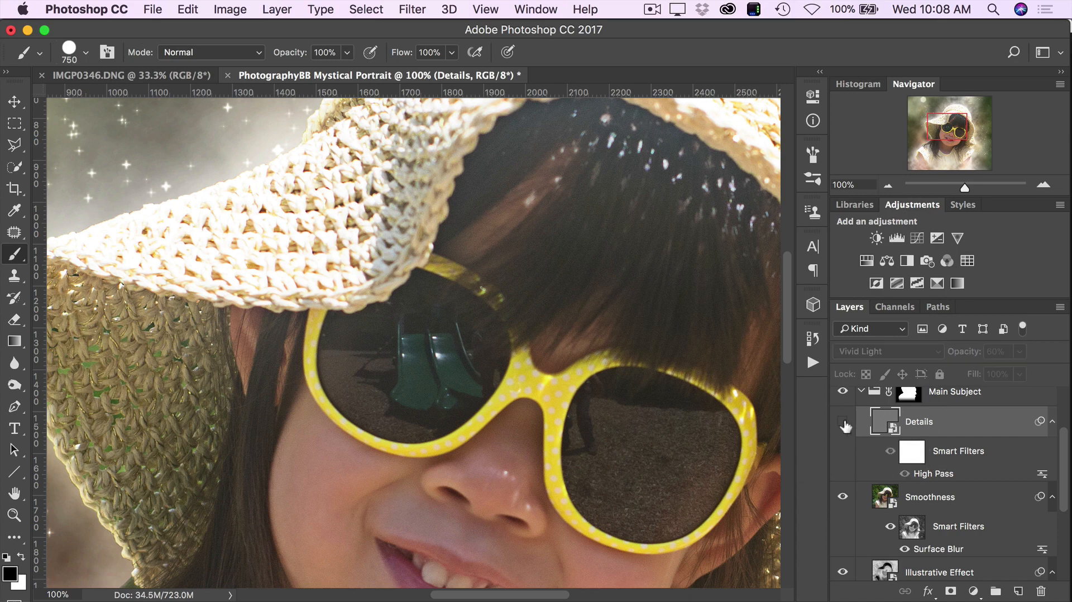
left_click(843, 422)
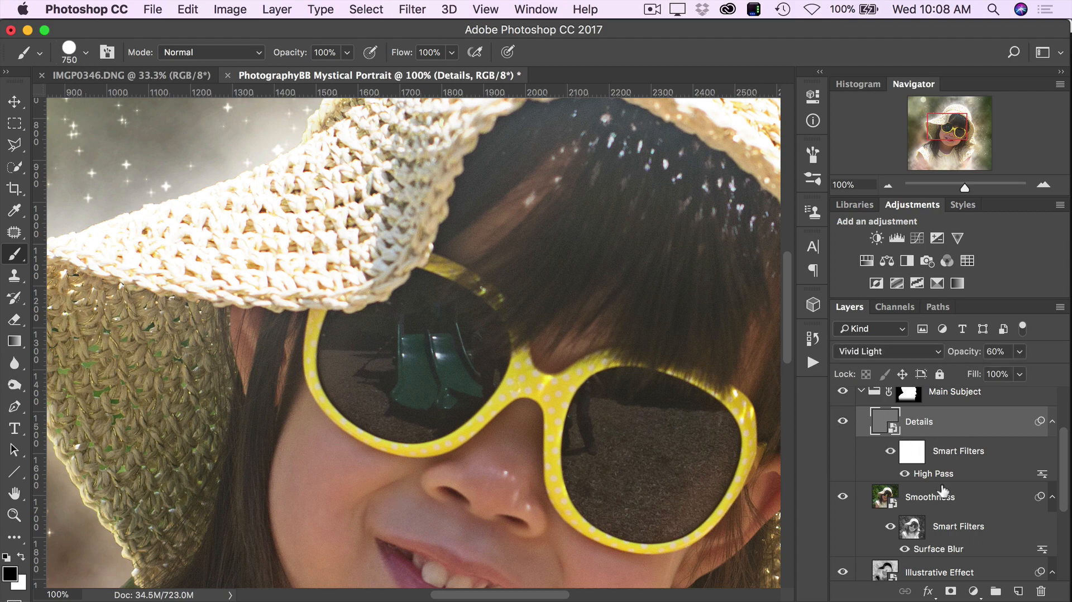
- Compare the girl's face with the Smoothness layer hidden and shown, and inspect its Surface Blur settings without changing them
scroll(943, 490, "down", 1)
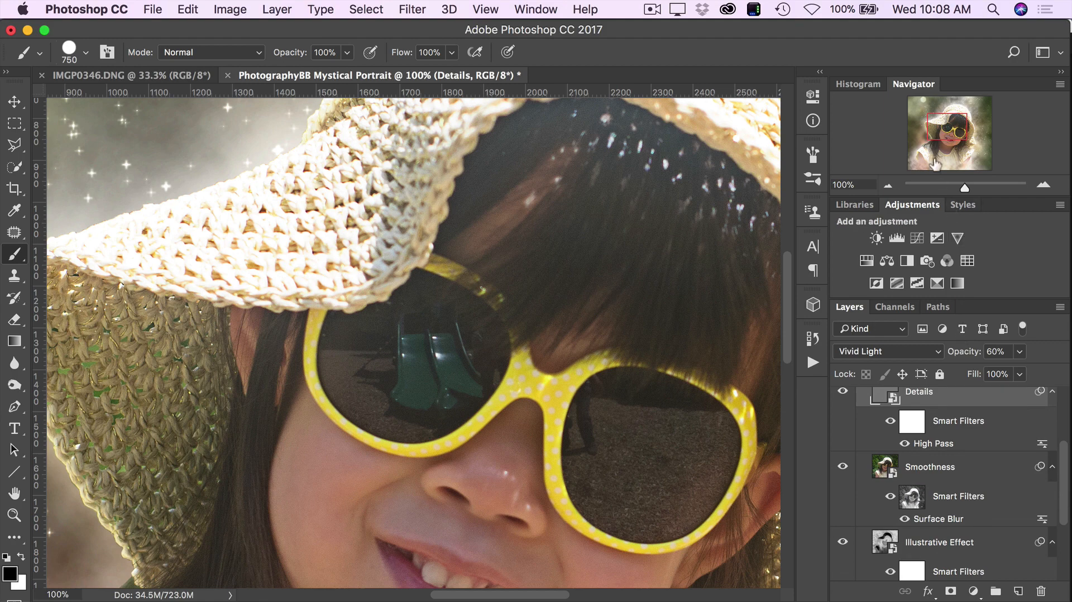
left_click_drag(947, 131, 948, 143)
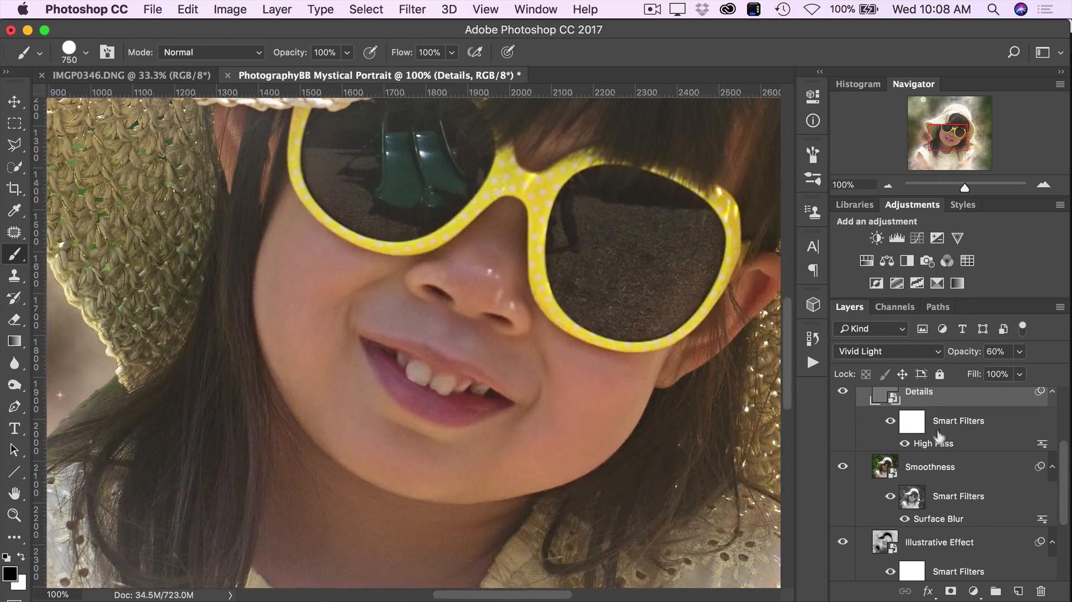
left_click(844, 469)
left_click(844, 469)
double_click(939, 519)
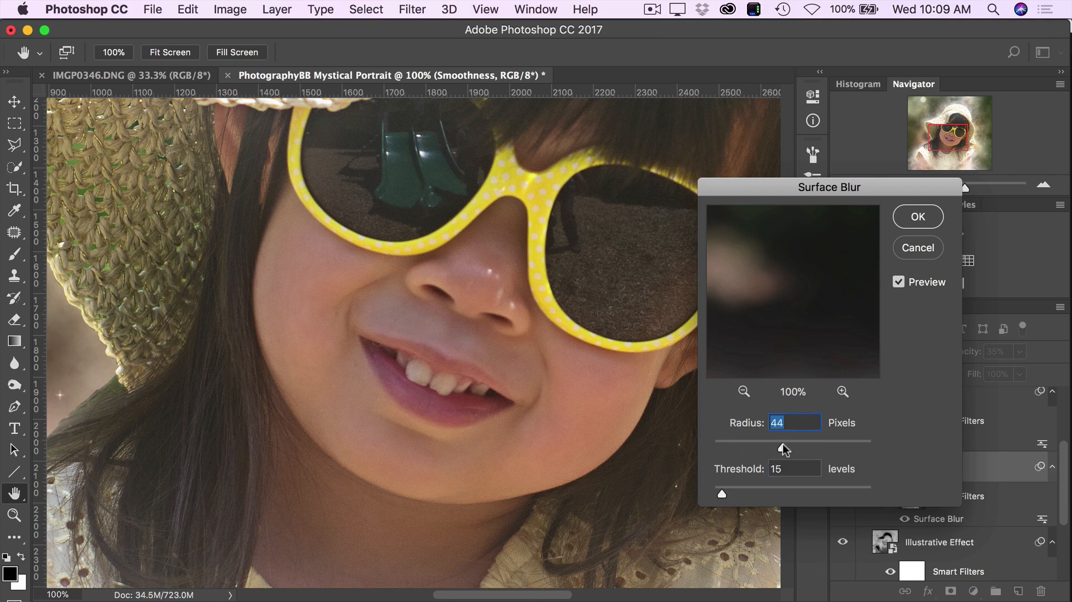
left_click(919, 249)
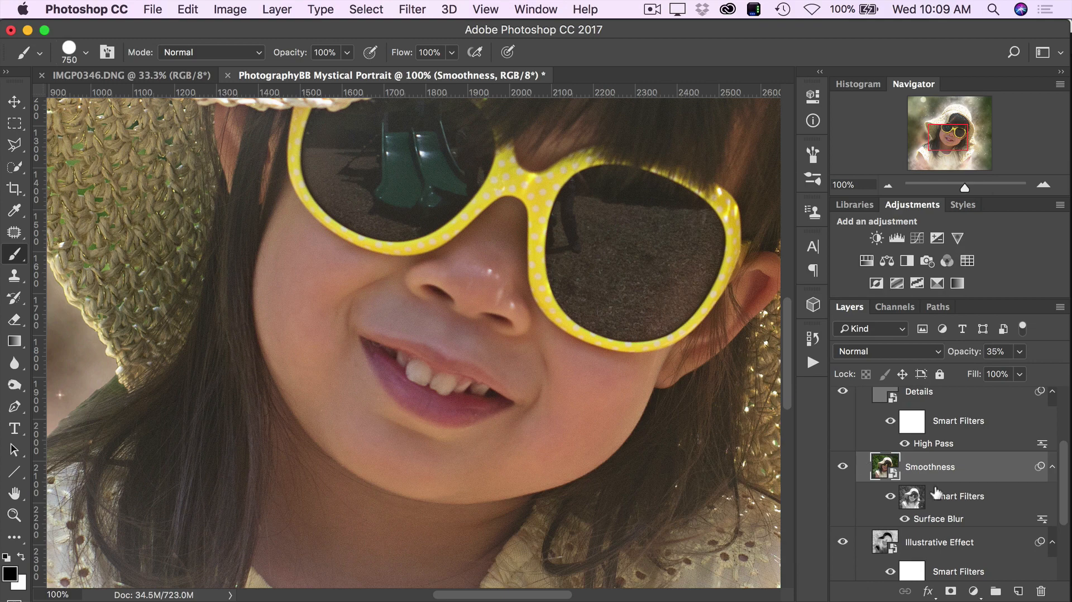
- Compare the girl's face with the Illustrative Effect layer hidden and shown, and inspect its Gaussian Blur settings without changing them
scroll(925, 497, "down", 5)
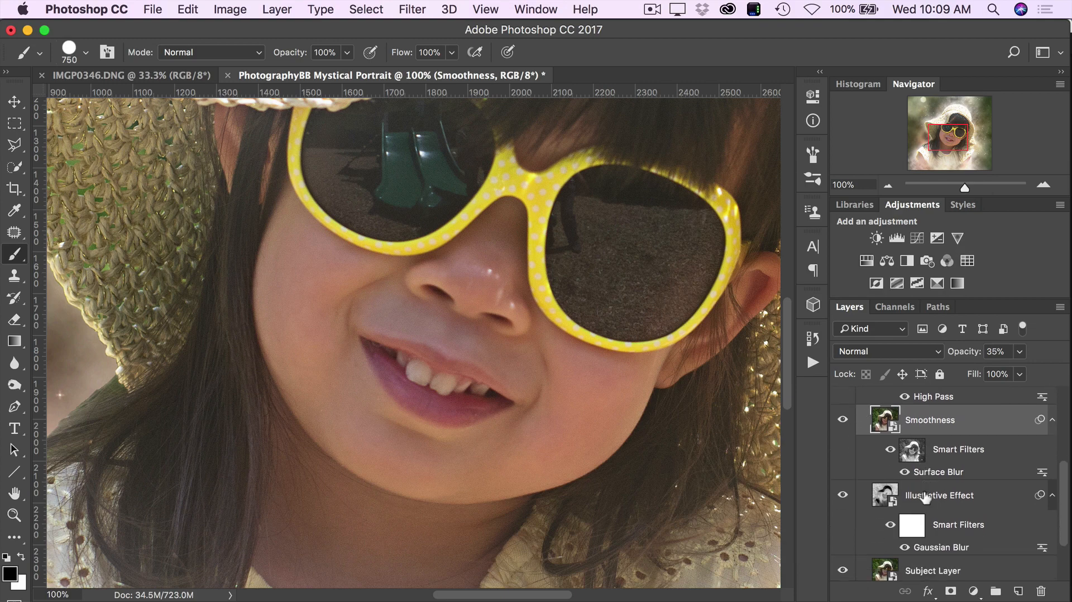
left_click(939, 484)
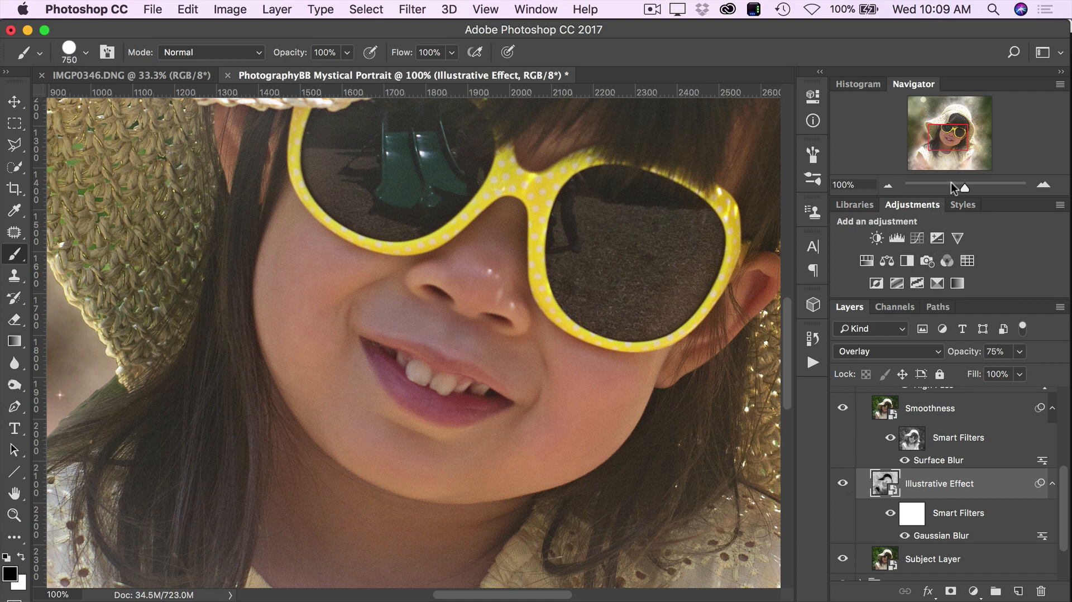
left_click_drag(948, 142, 947, 138)
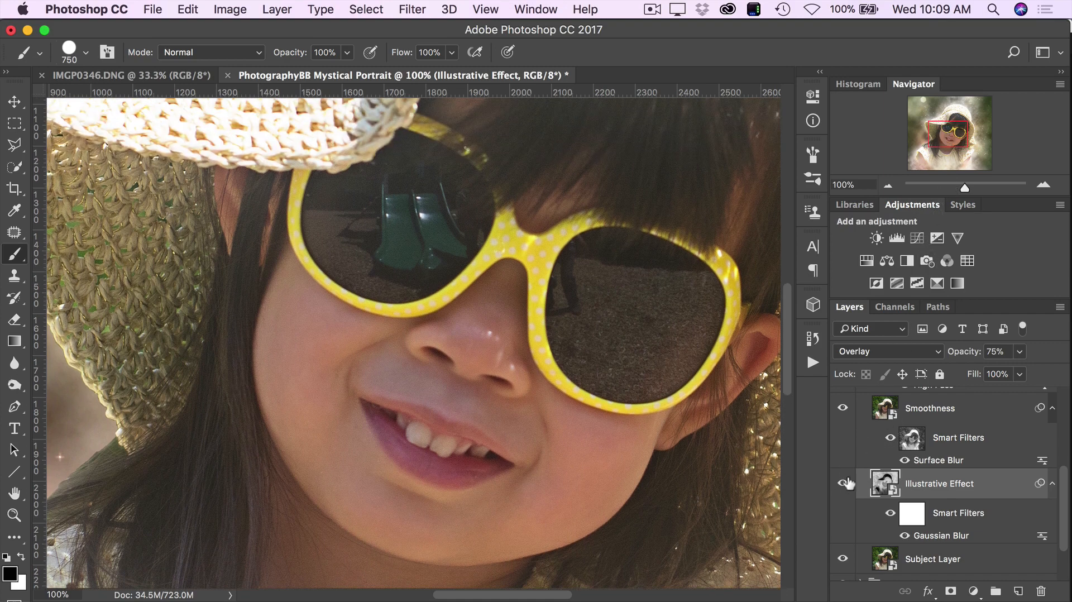
left_click(842, 483)
left_click(841, 485)
left_click(844, 485)
left_click(844, 485)
double_click(945, 536)
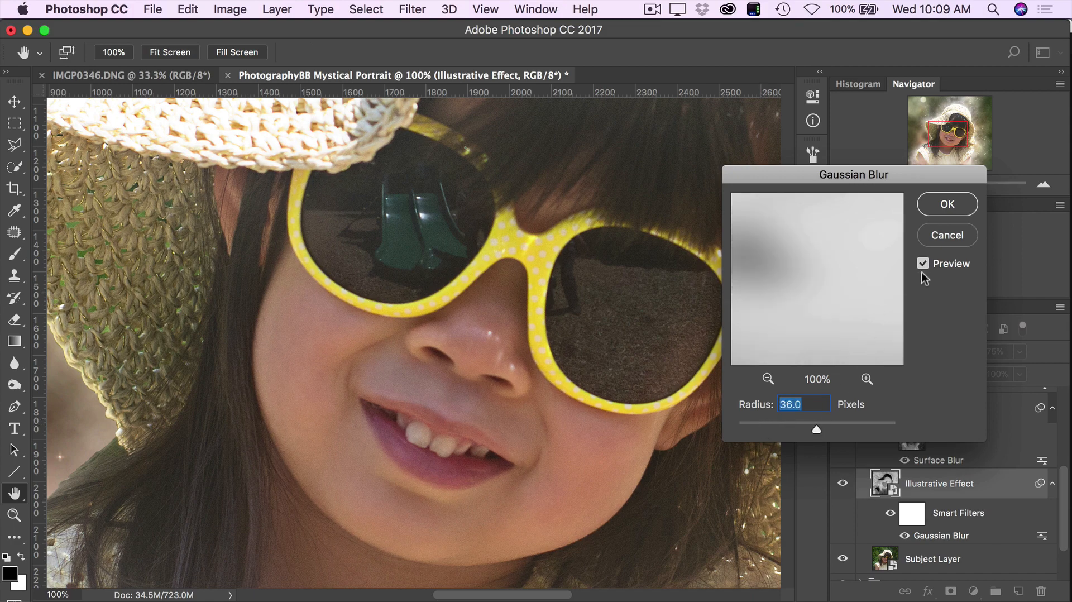
key("Return")
key("b")
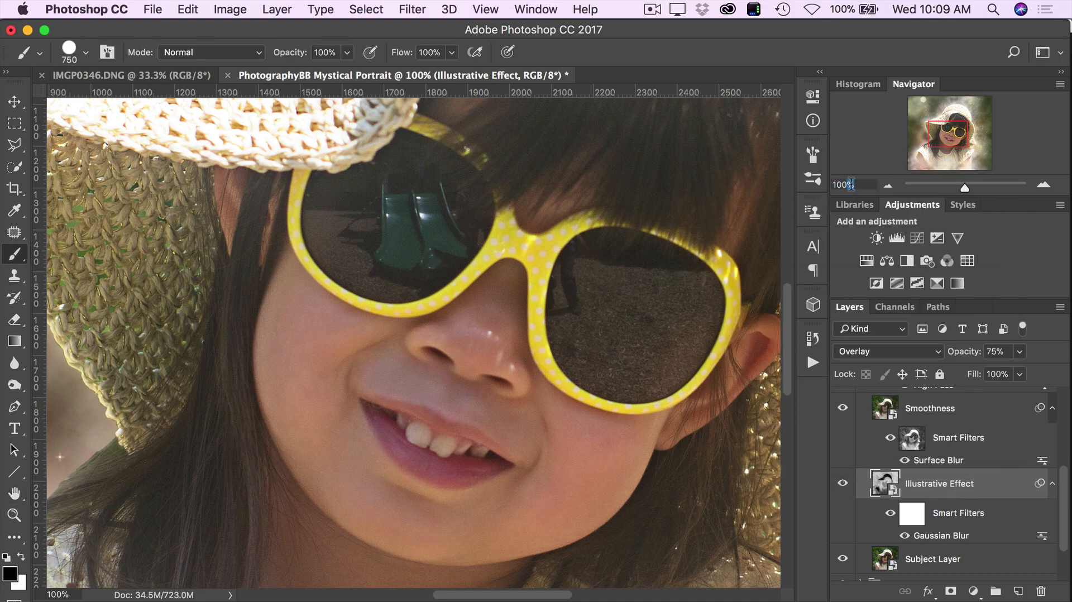
- With the whole portrait in view at 33%, try several Gaussian Blur radii on the Illustrative Effect layer and set 20 pixels
type("33")
key("Return")
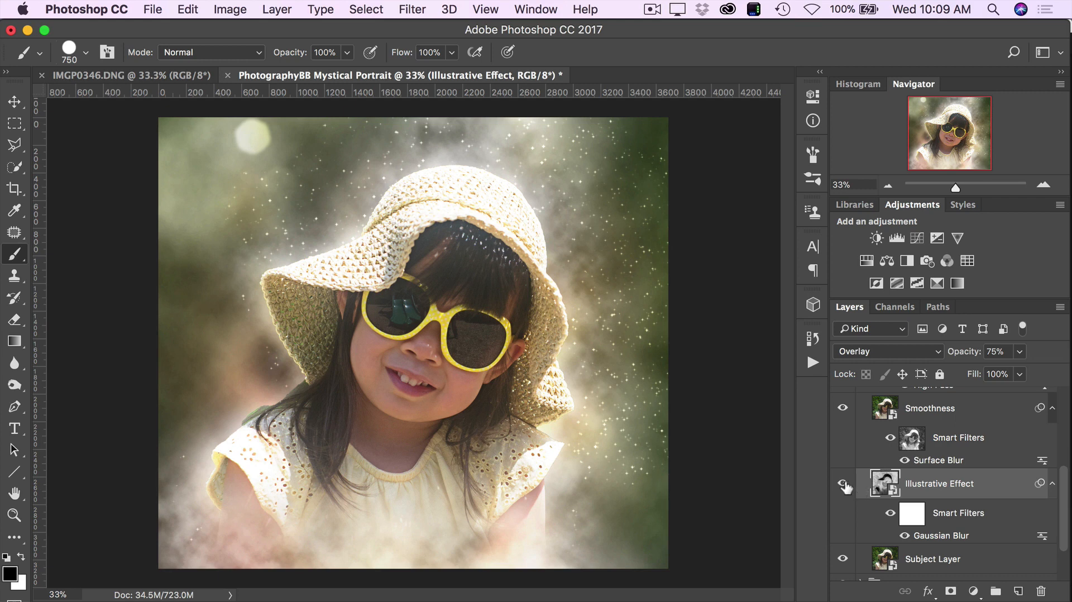
double_click(927, 536)
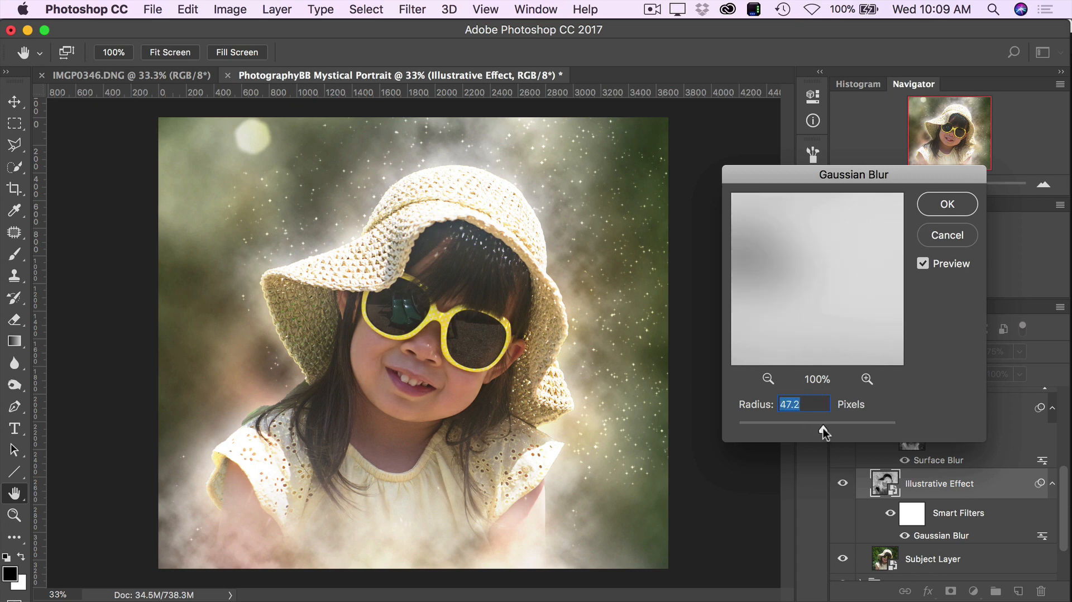
left_click_drag(823, 428, 748, 427)
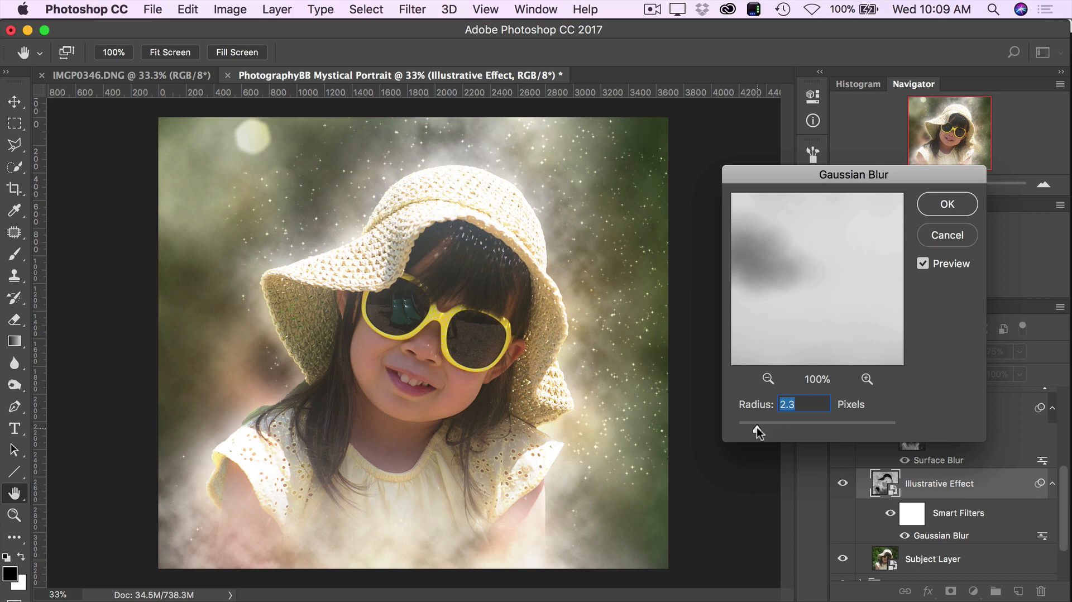
left_click_drag(756, 427, 826, 429)
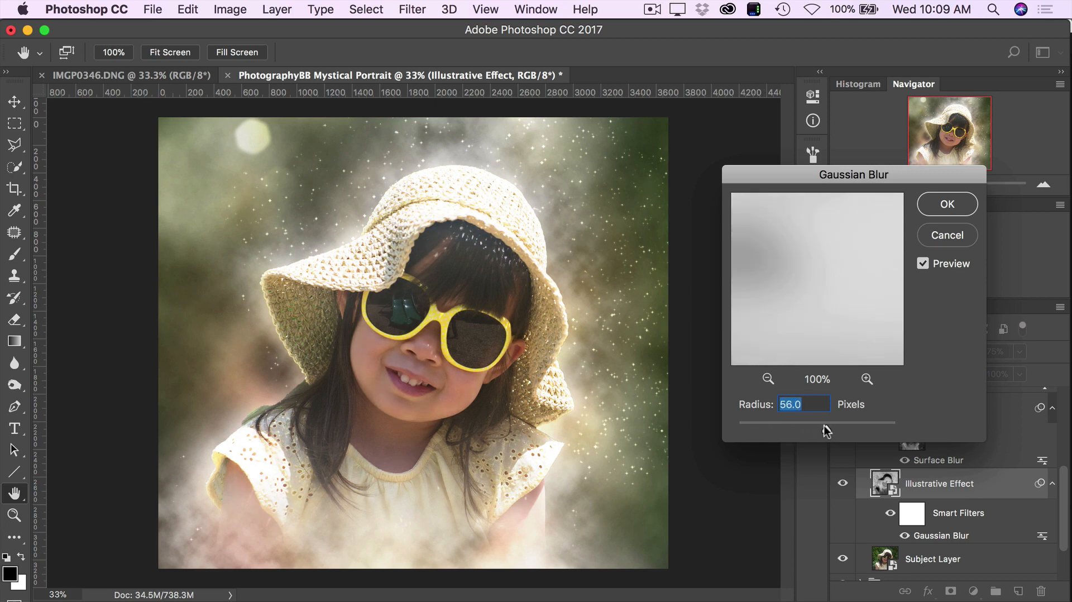
type("20")
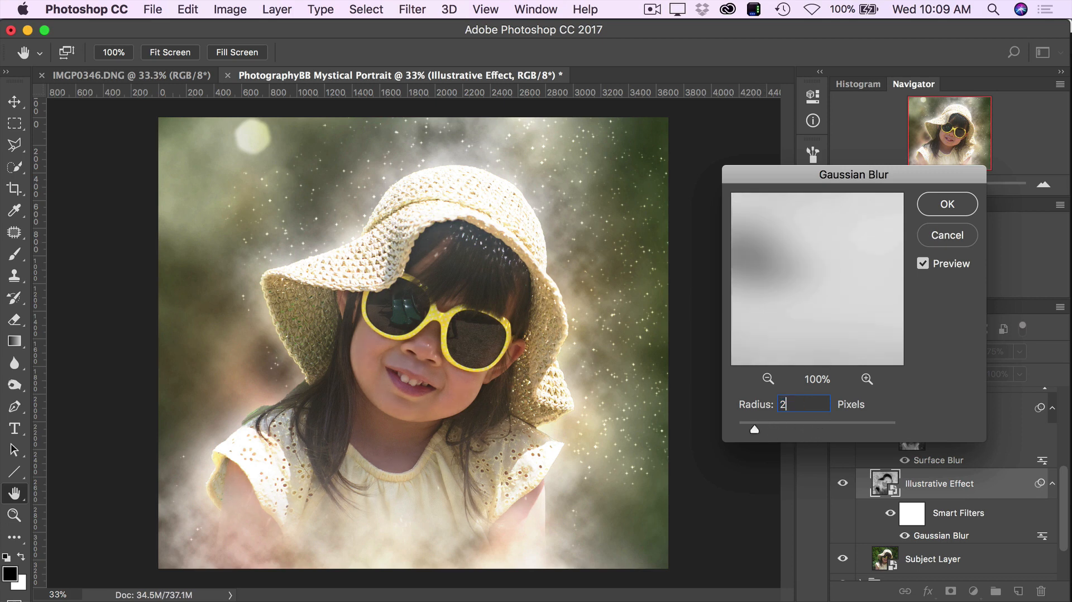
left_click(942, 205)
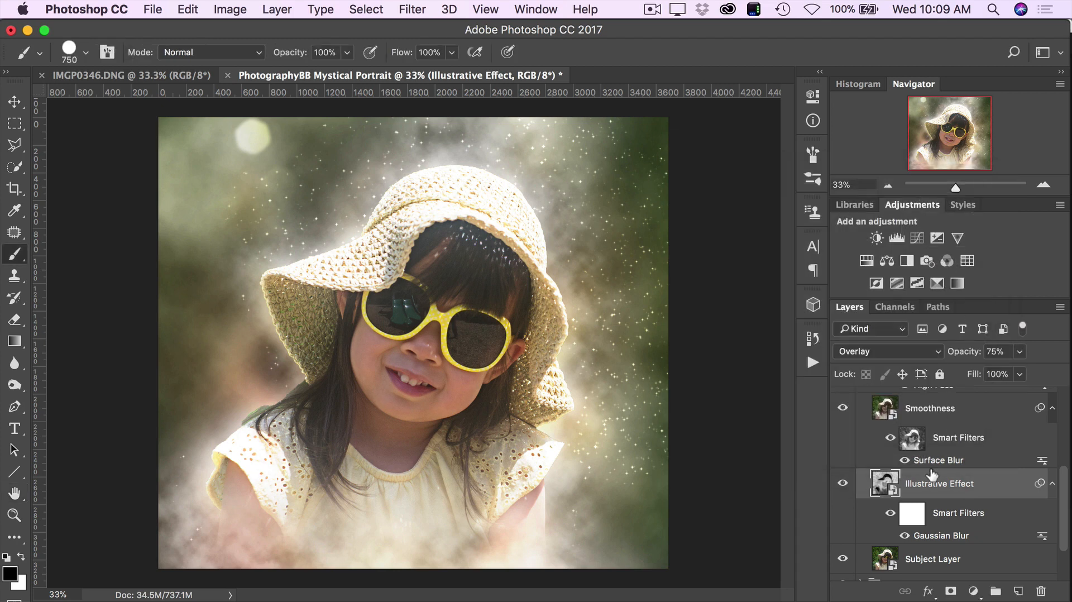
- Compare the portrait with the Details, Smoothness and Illustrative Effect layers hidden and shown
scroll(904, 507, "down", 2)
scroll(903, 507, "down", 3)
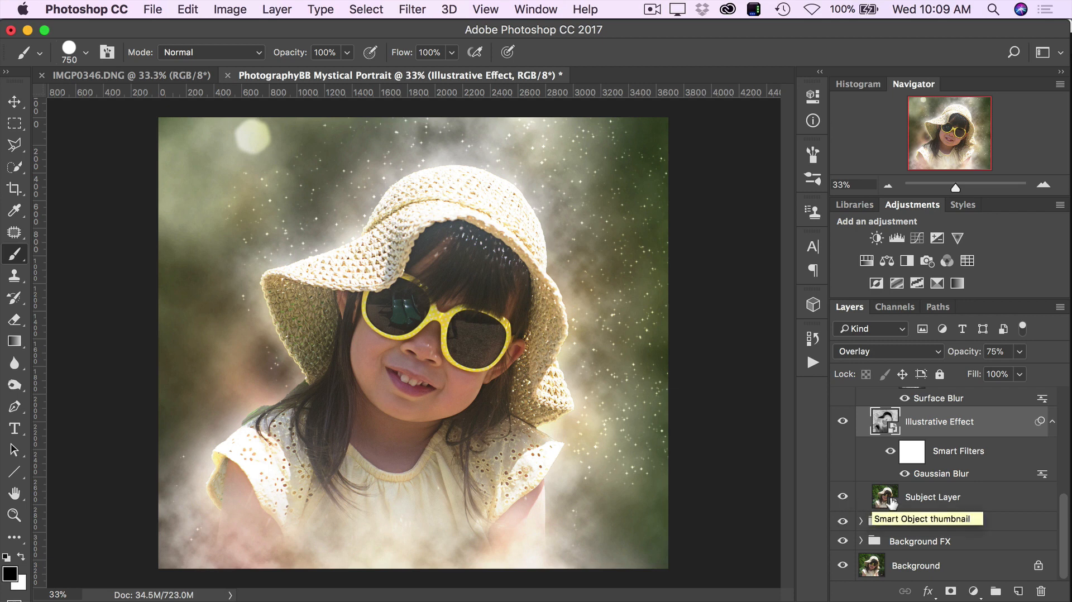
scroll(890, 502, "up", 6)
scroll(892, 501, "up", 4)
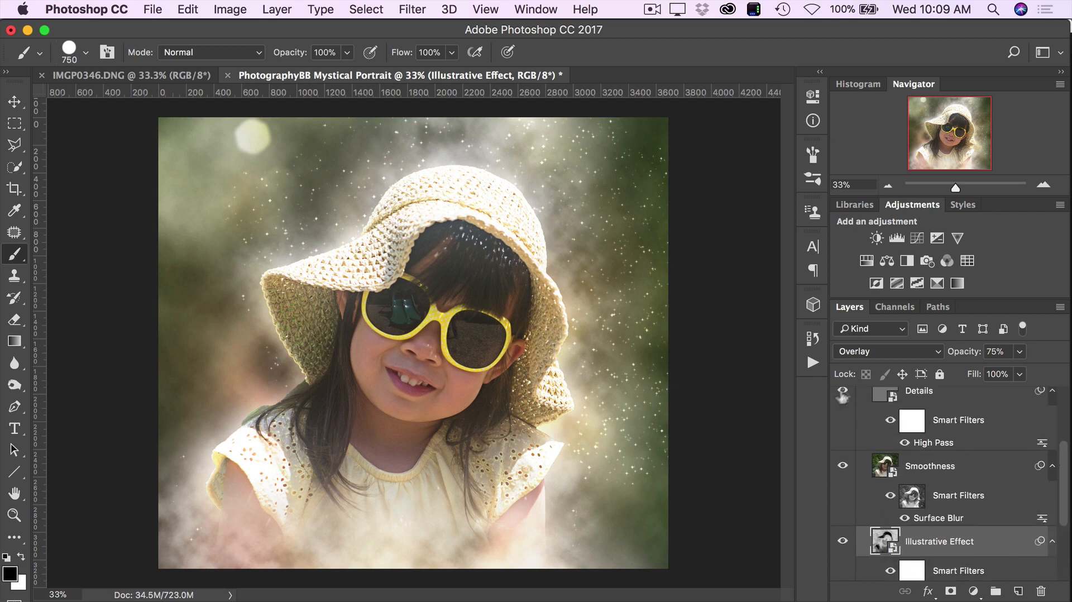
left_click_drag(843, 397, 844, 544)
scroll(909, 534, "down", 6)
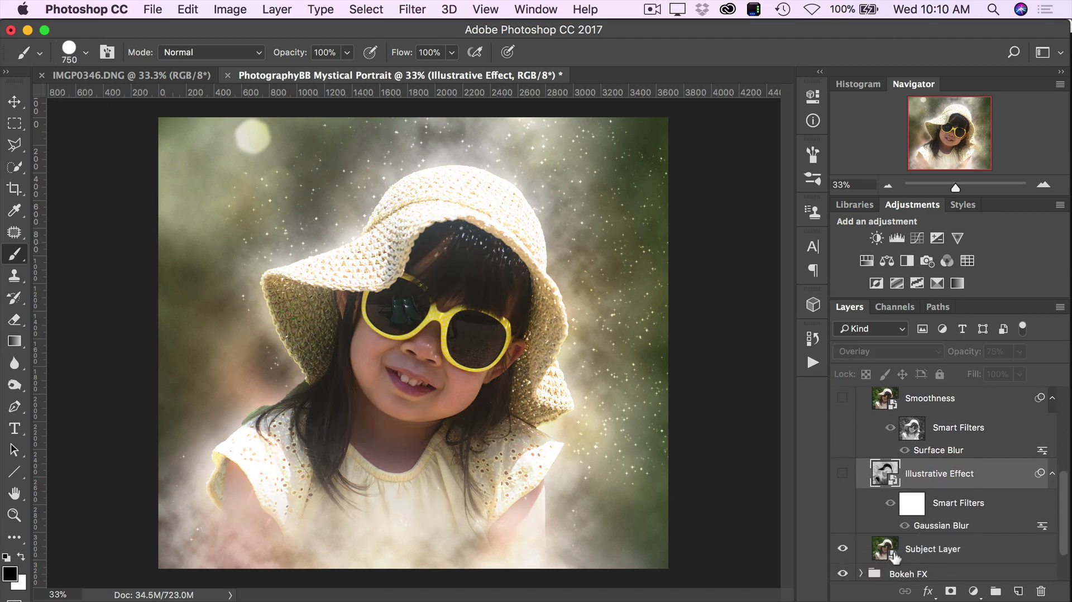
scroll(905, 497, "up", 4)
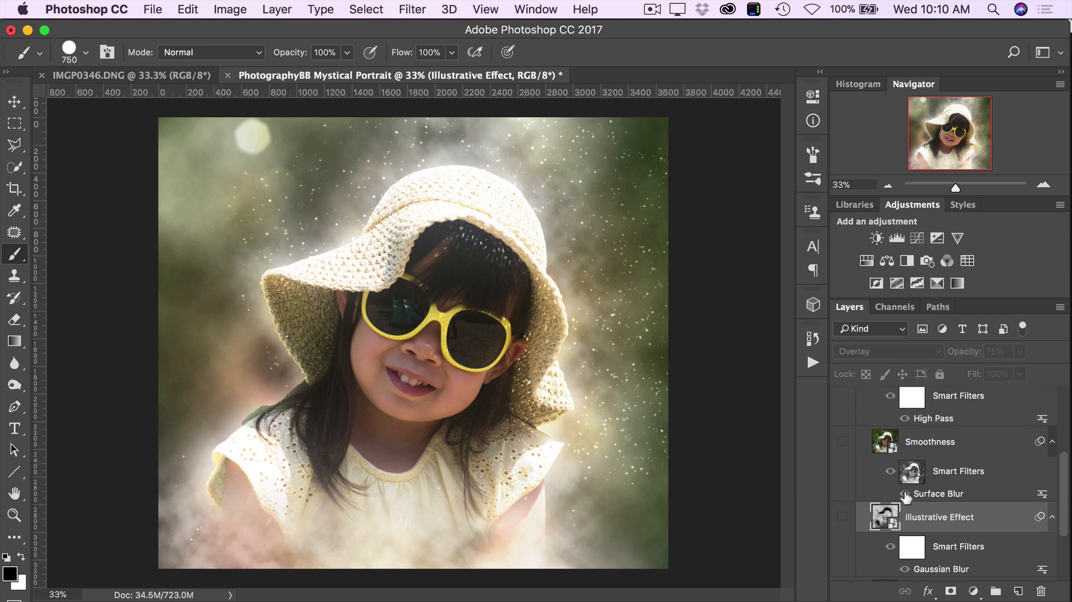
left_click(842, 517)
left_click(842, 441)
scroll(839, 455, "up", 3)
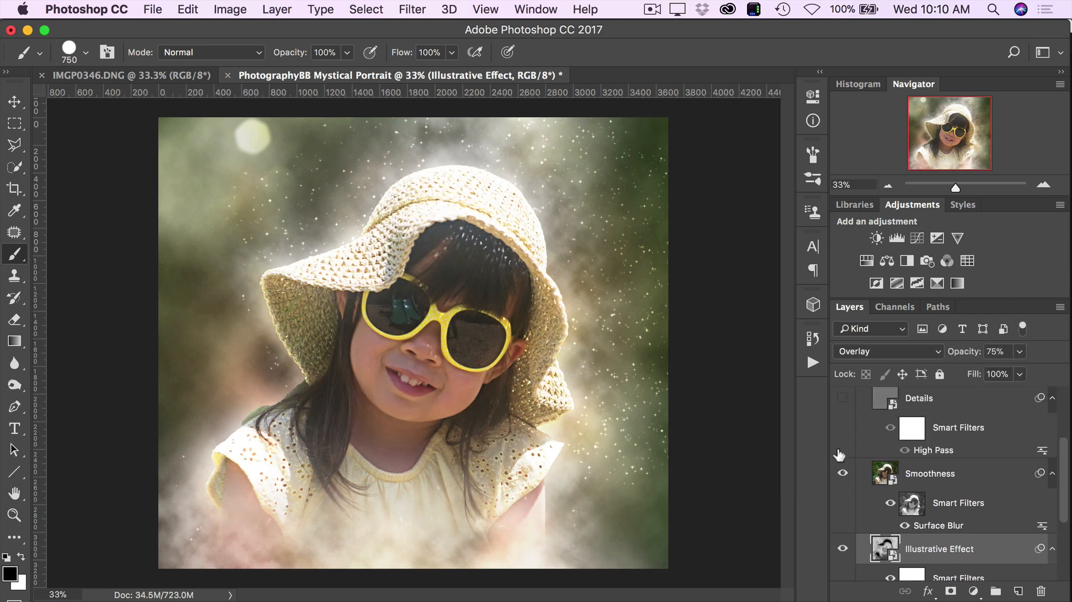
scroll(839, 455, "up", 3)
- Collapse the Main Subject group, expand the Bokeh FX group and compare the image with the Bokeh Large layer hidden and shown
left_click(860, 411)
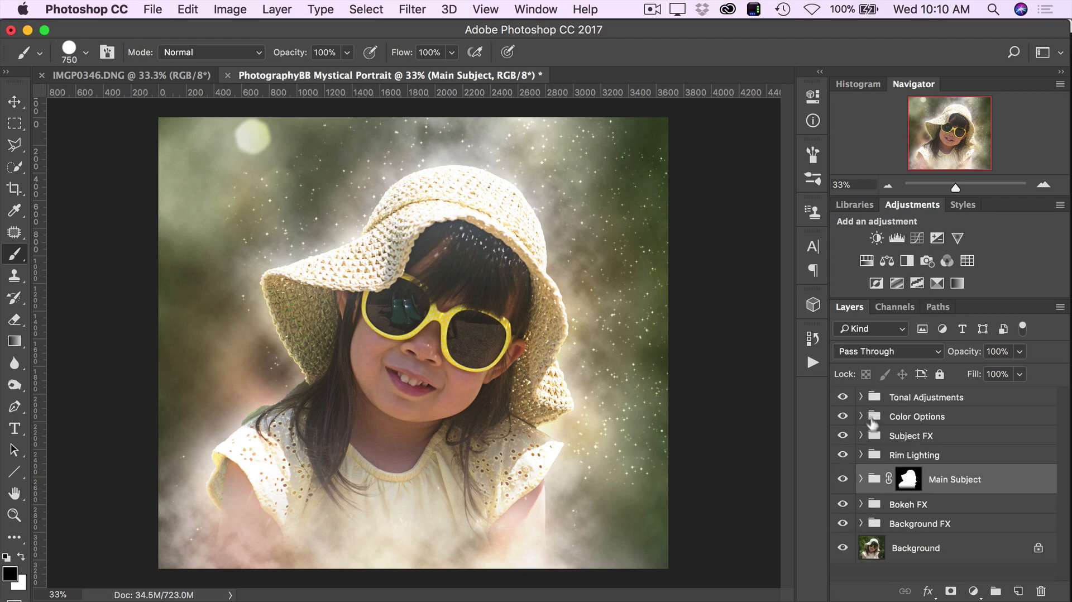
left_click(944, 509)
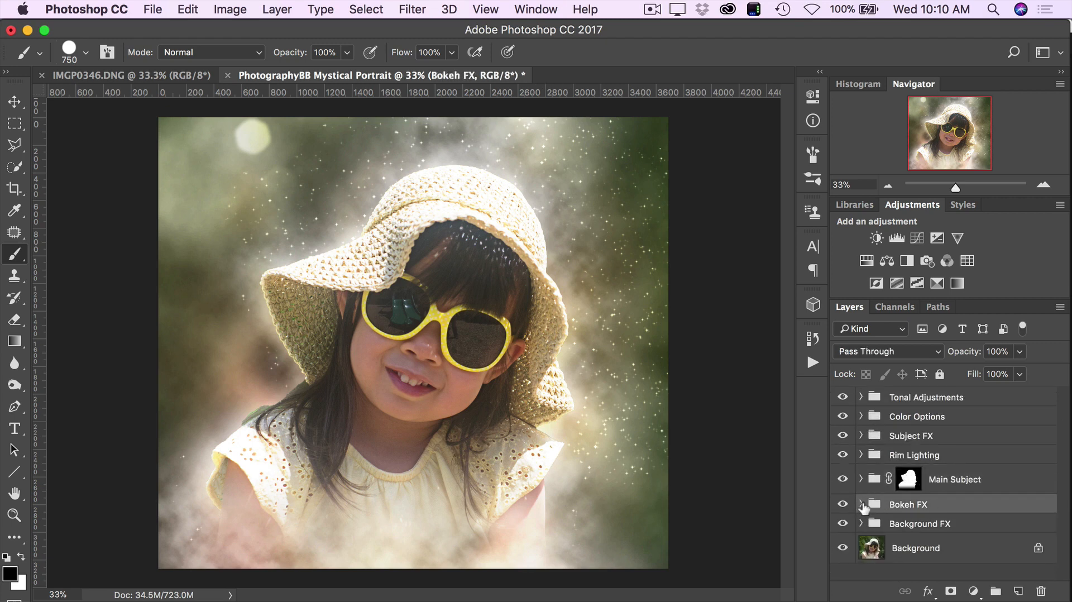
left_click(862, 507)
scroll(868, 510, "down", 3)
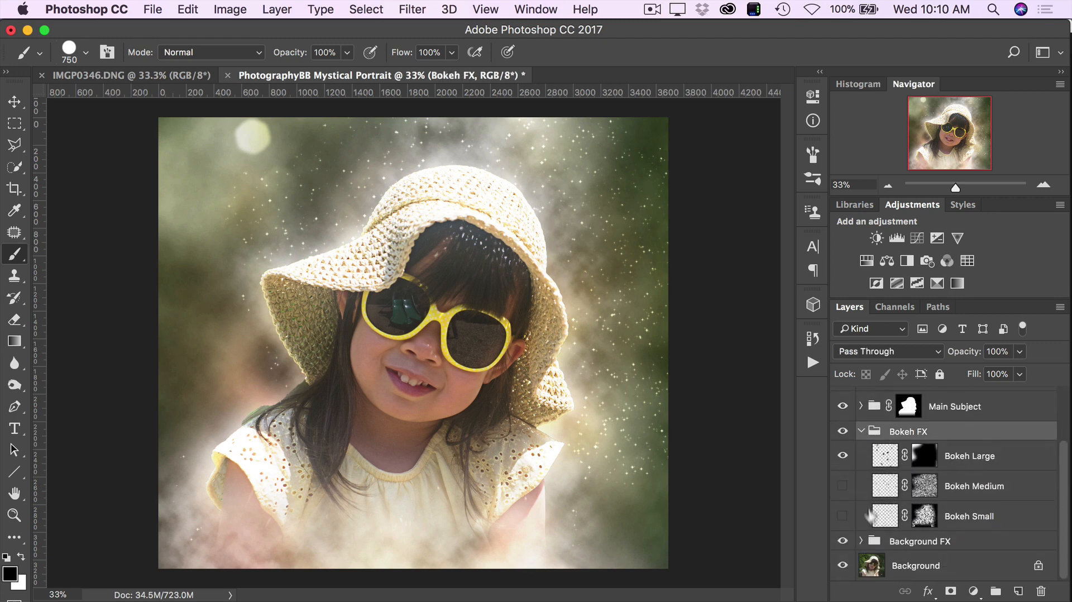
left_click(843, 457)
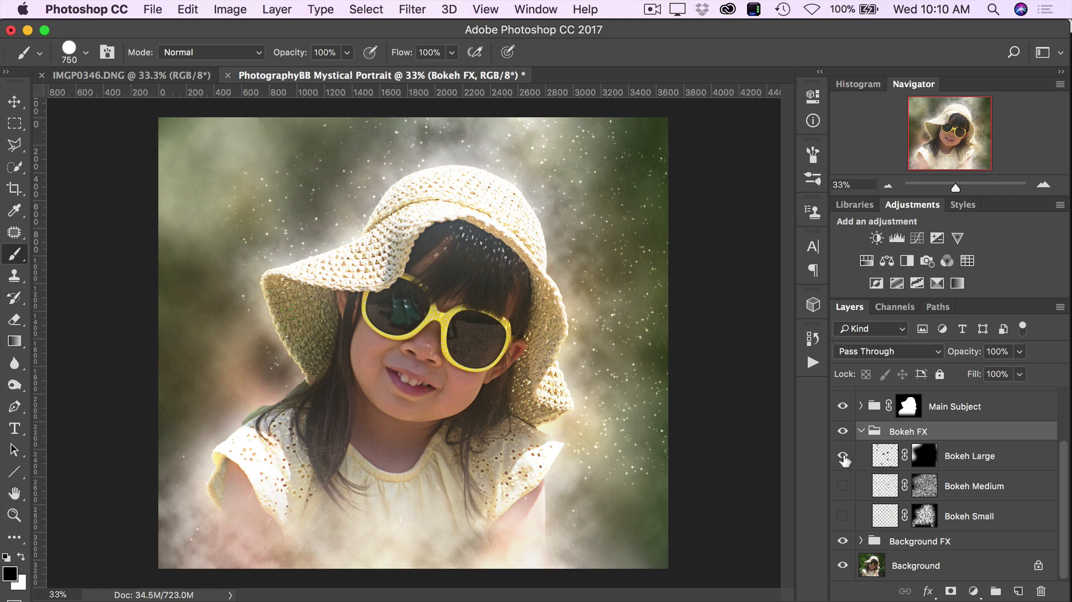
left_click(843, 457)
left_click(843, 457)
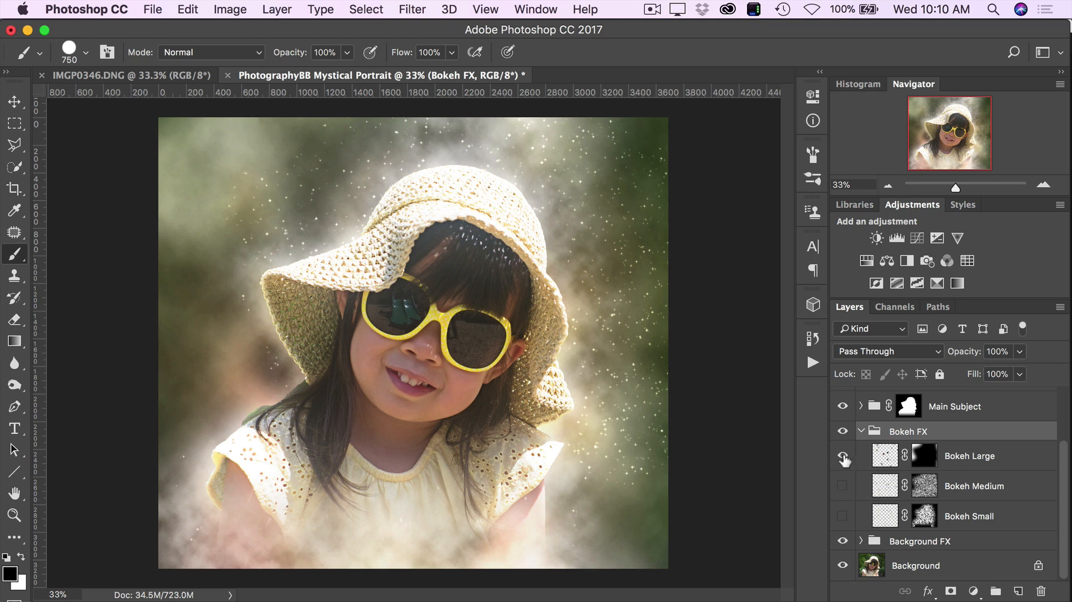
- Make the Bokeh Medium and Bokeh Small layers visible, and compare the image with Bokeh Medium hidden and shown
left_click(843, 487)
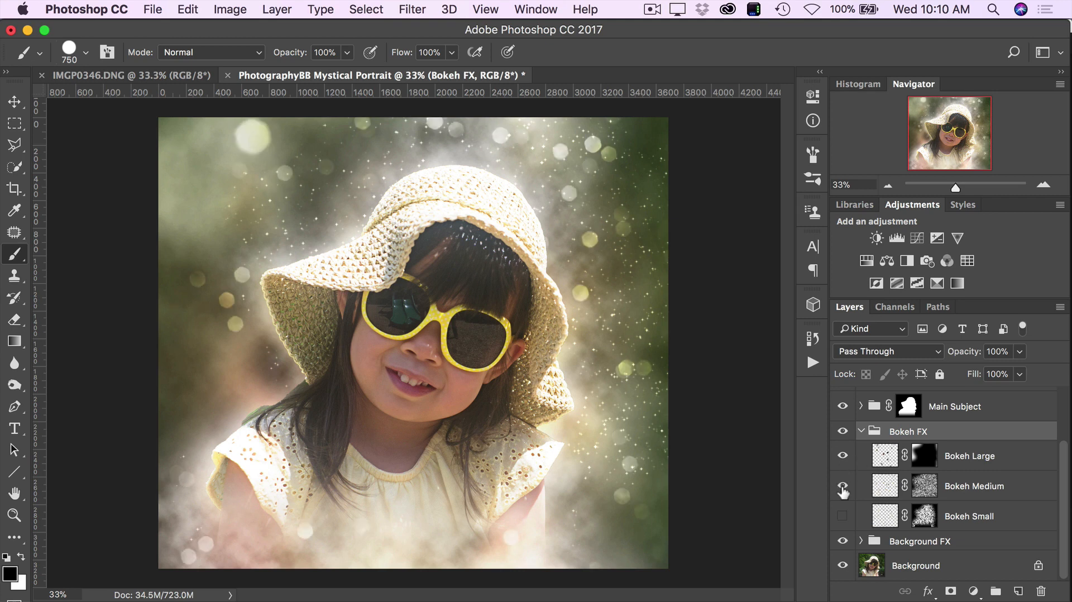
left_click(843, 516)
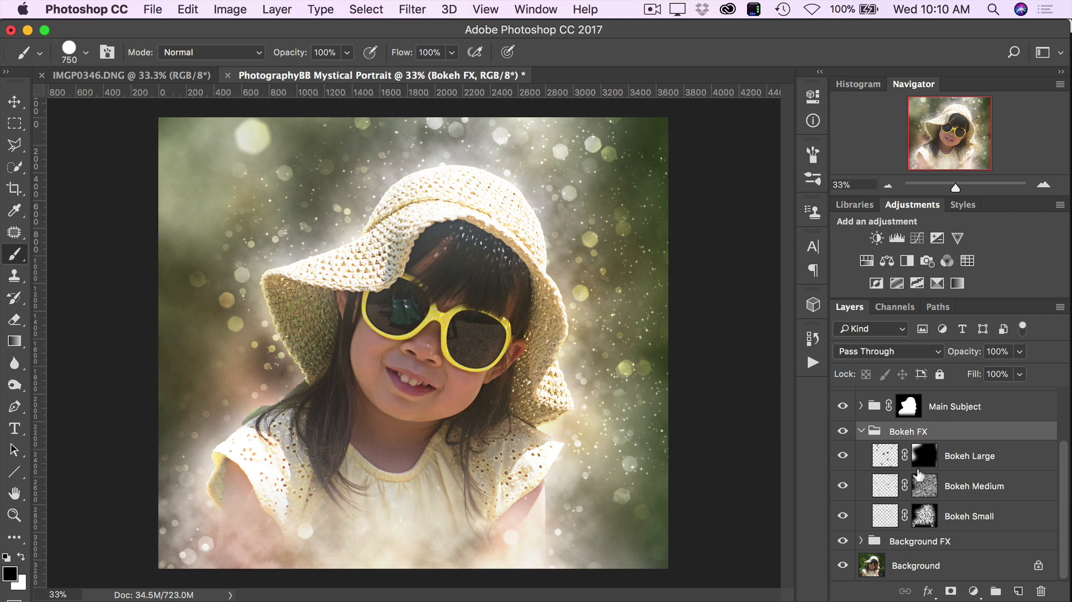
left_click(844, 487)
left_click(844, 487)
- Set the opacity of the Bokeh Medium layer to 62% and of the Bokeh Small layer to 72%
left_click(1004, 484)
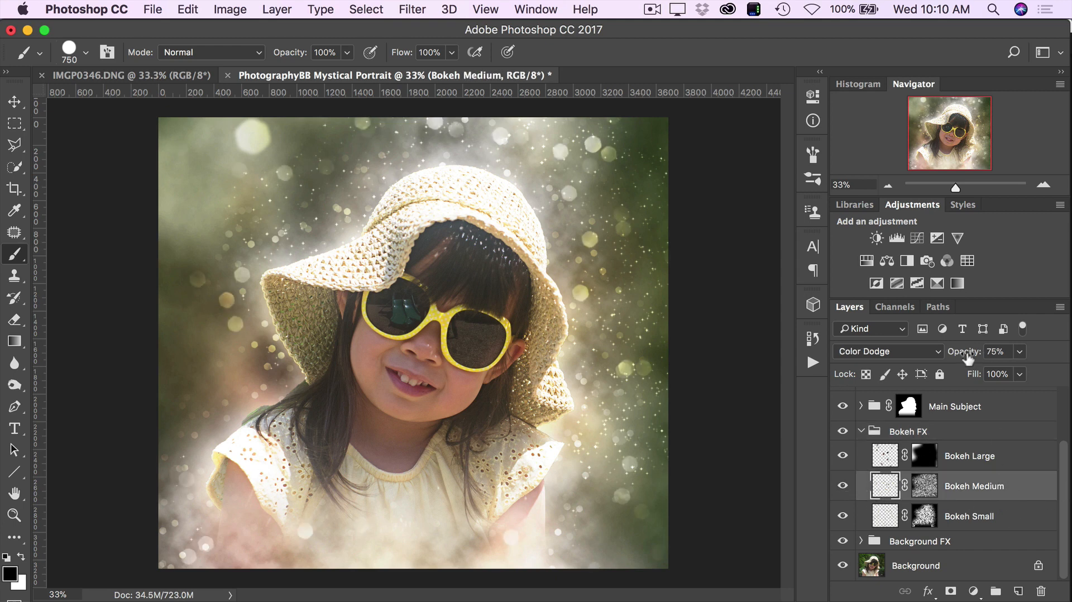
mouse_move(969, 359)
left_mouse_down()
mouse_move(954, 358)
mouse_move(962, 352)
left_mouse_up()
left_click(972, 512)
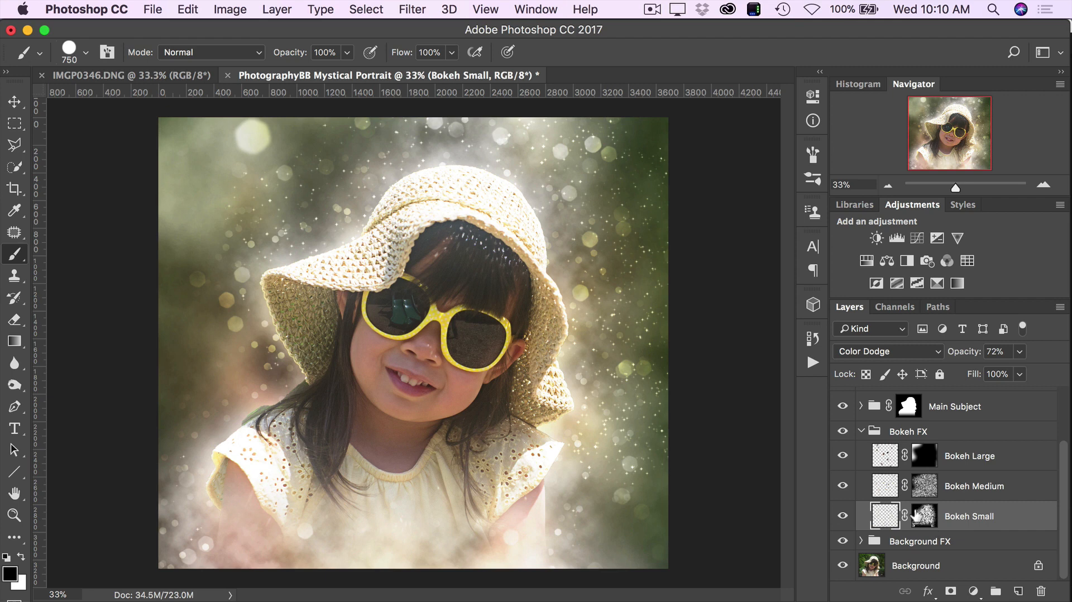
- Paint white on the Bokeh Medium layer's mask around the outer edges and corners of the image to reveal more bokeh
left_click(954, 484)
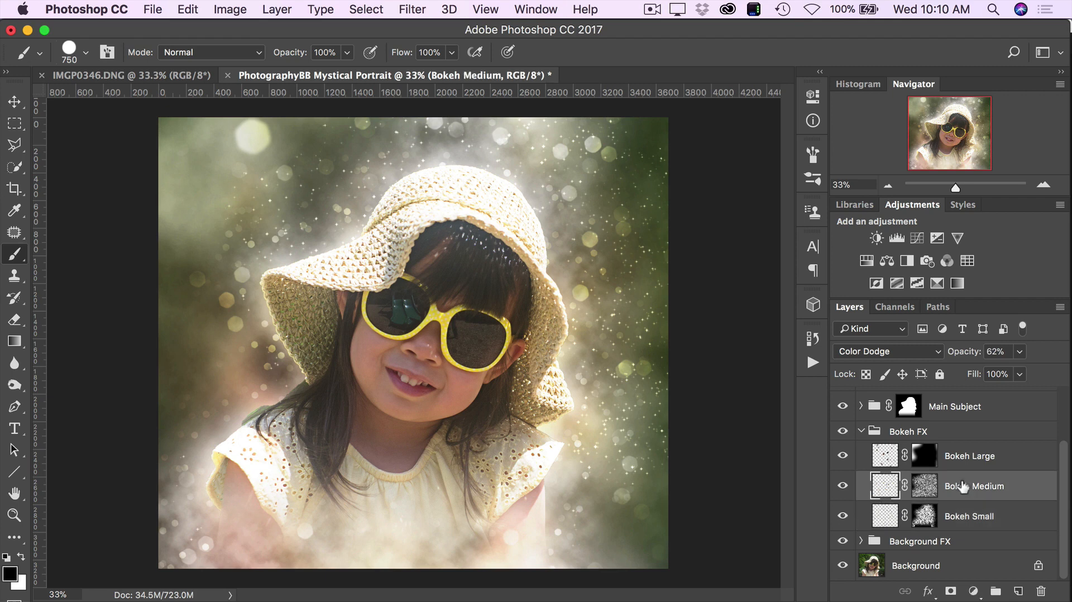
left_click(927, 486)
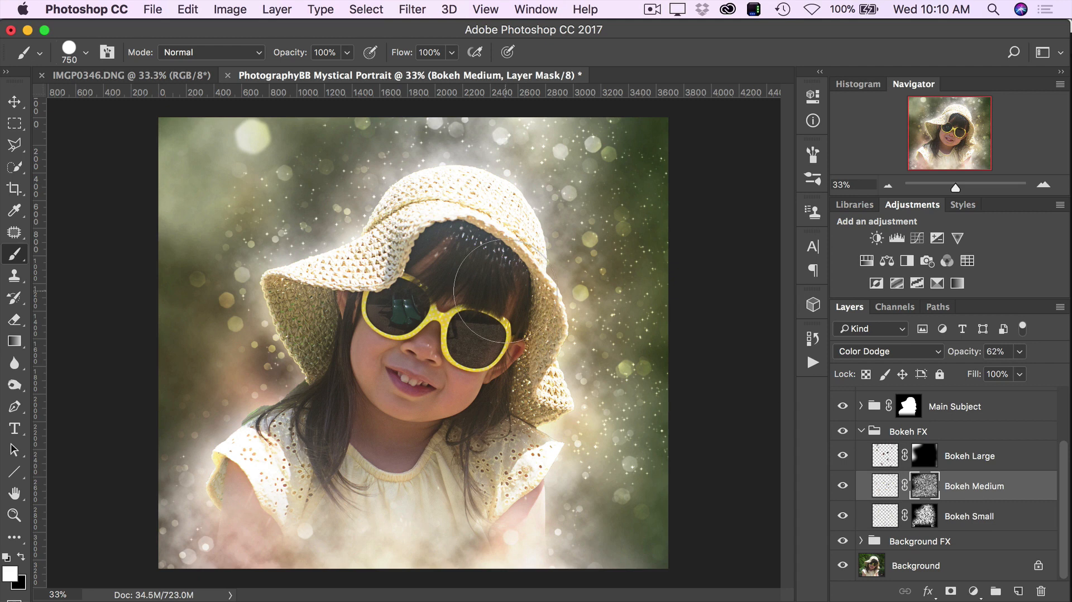
mouse_move(205, 187)
left_mouse_down()
mouse_move(223, 172)
mouse_move(190, 196)
mouse_move(186, 189)
left_mouse_up()
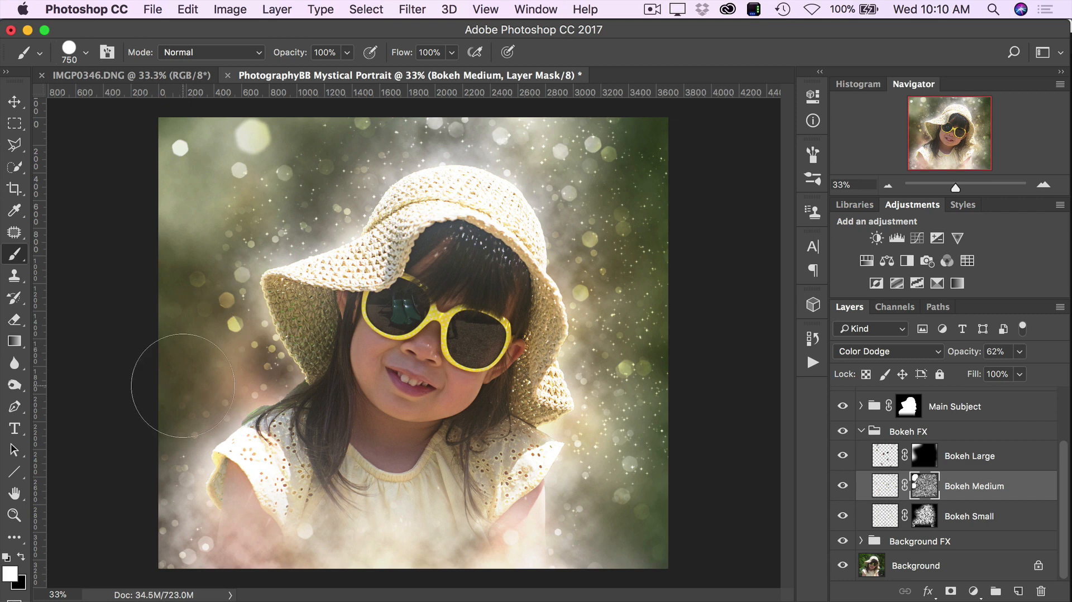
mouse_move(673, 172)
left_mouse_down()
mouse_move(670, 389)
mouse_move(646, 442)
mouse_move(596, 503)
mouse_move(614, 548)
mouse_move(642, 528)
mouse_move(588, 573)
mouse_move(653, 559)
mouse_move(641, 485)
mouse_move(603, 514)
mouse_move(451, 521)
mouse_move(377, 509)
mouse_move(290, 531)
mouse_move(268, 522)
left_mouse_up()
- Lower the Bokeh Medium layer's opacity and set the Bokeh Small layer's opacity to 41%
left_click(1020, 484)
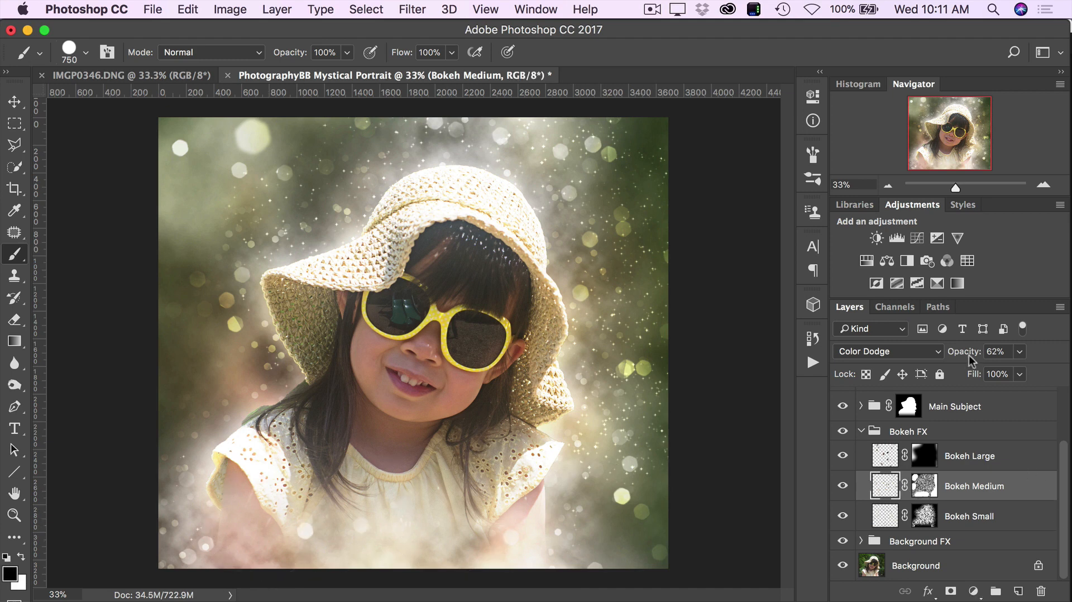
left_click_drag(968, 354, 944, 358)
left_click(972, 524)
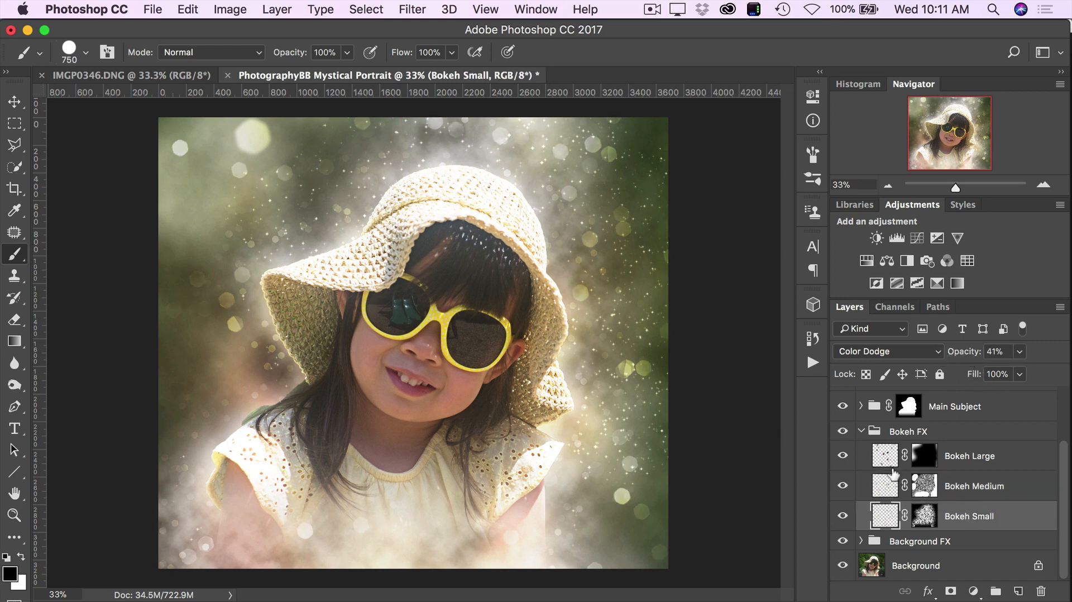
- Switch from the Bokeh FX group to the Background FX group and compare the image with the Mist Behind Subject layer hidden and shown
left_click(861, 433)
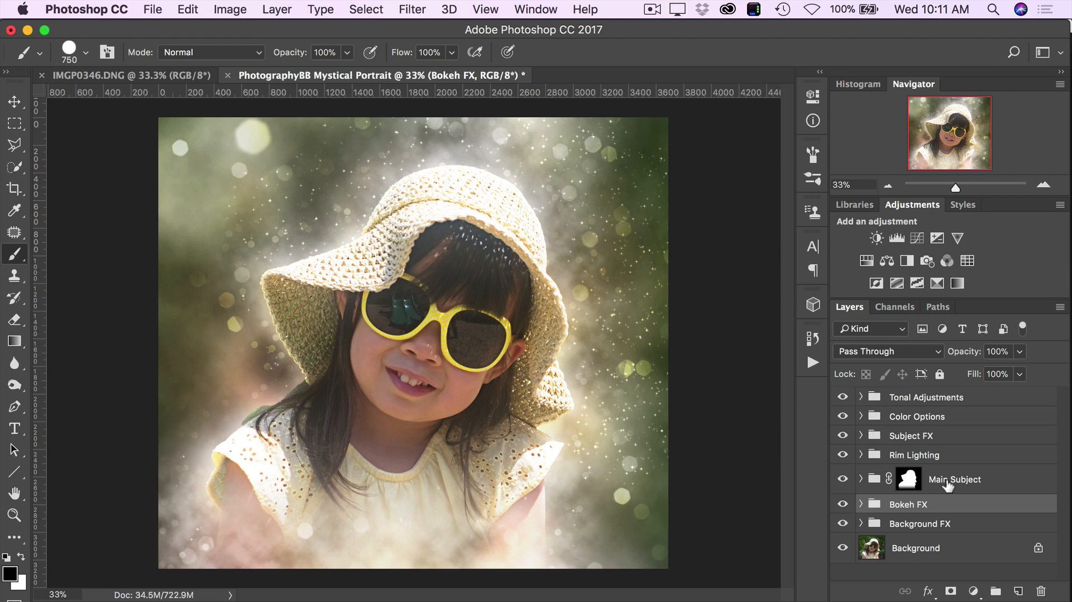
left_click(923, 525)
left_click(860, 524)
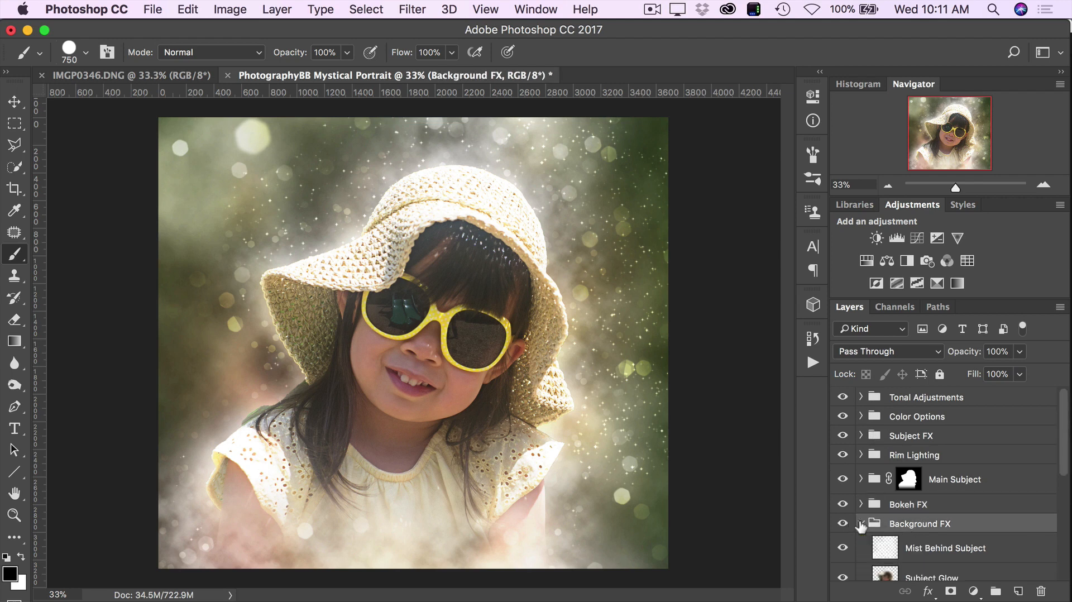
scroll(907, 544, "down", 5)
scroll(907, 543, "up", 1)
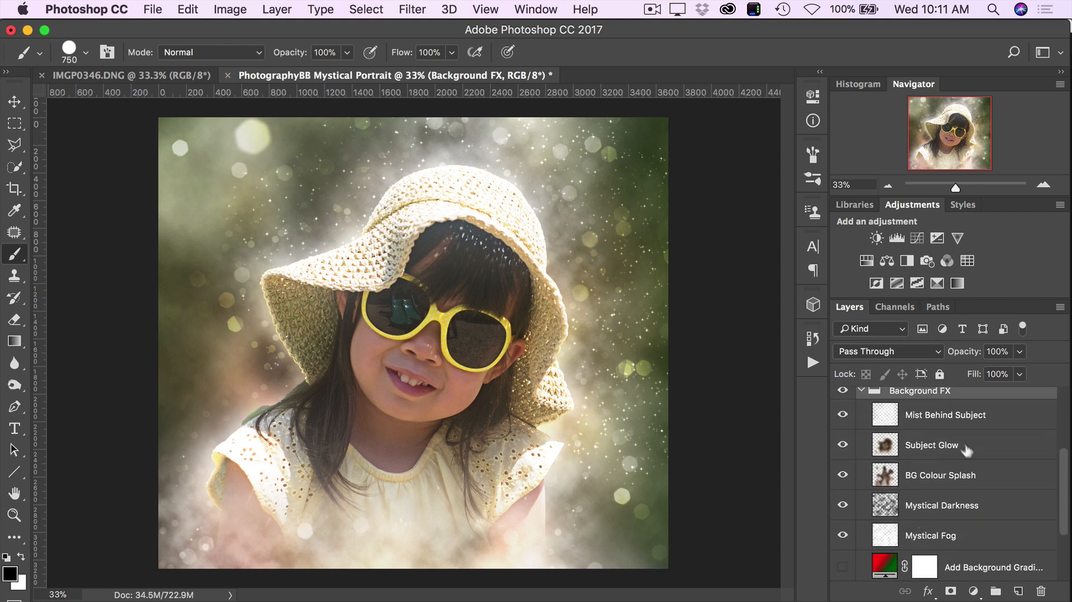
left_click(842, 417)
left_click(842, 417)
left_click(842, 416)
left_click(841, 416)
- Lower the opacity of the Mist Behind Subject layer and select the Subject Glow layer
left_click(931, 419)
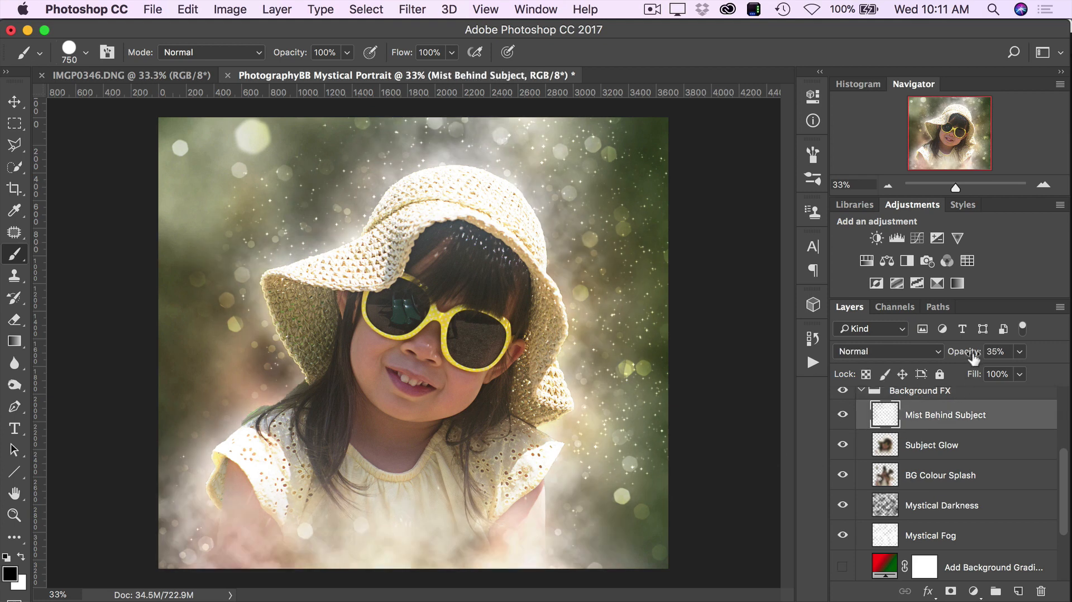
left_click_drag(973, 357, 962, 358)
left_click(936, 454)
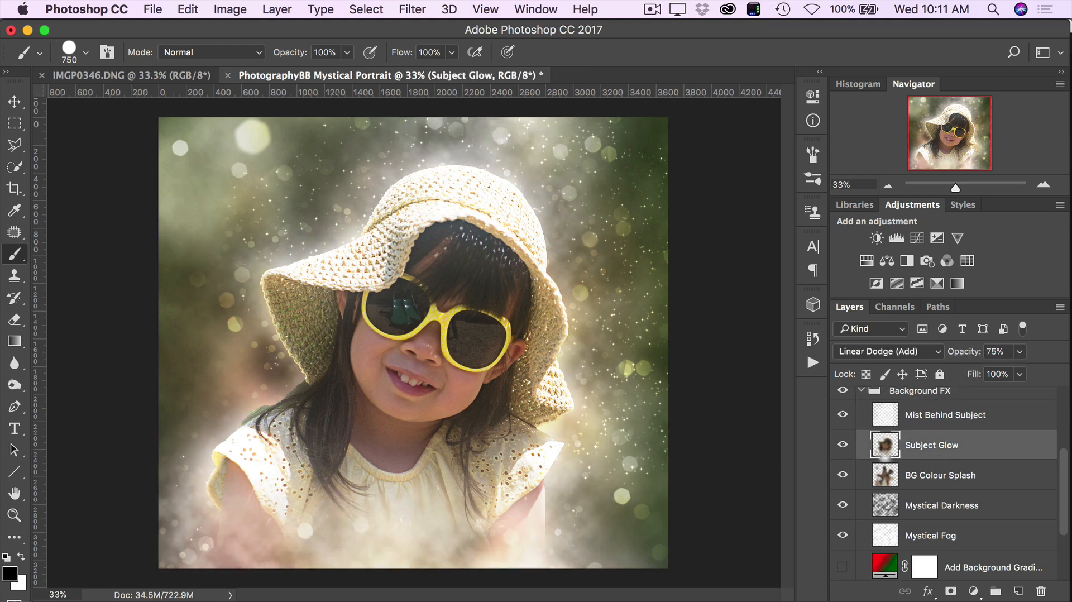
- Compare the image with the Subject Glow layer hidden and shown, and set the layer's opacity to 53%
left_click(842, 445)
left_click(843, 445)
left_click(842, 445)
left_click(843, 445)
left_click_drag(966, 353, 949, 357)
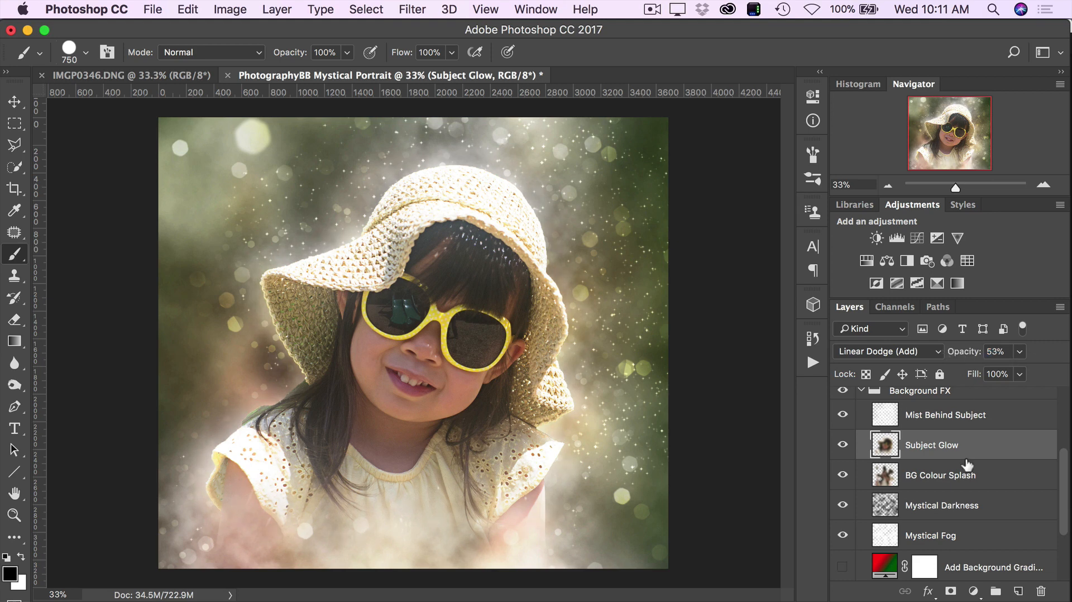
- Select the BG Colour Splash layer and compare the image with it hidden and shown
left_click(939, 481)
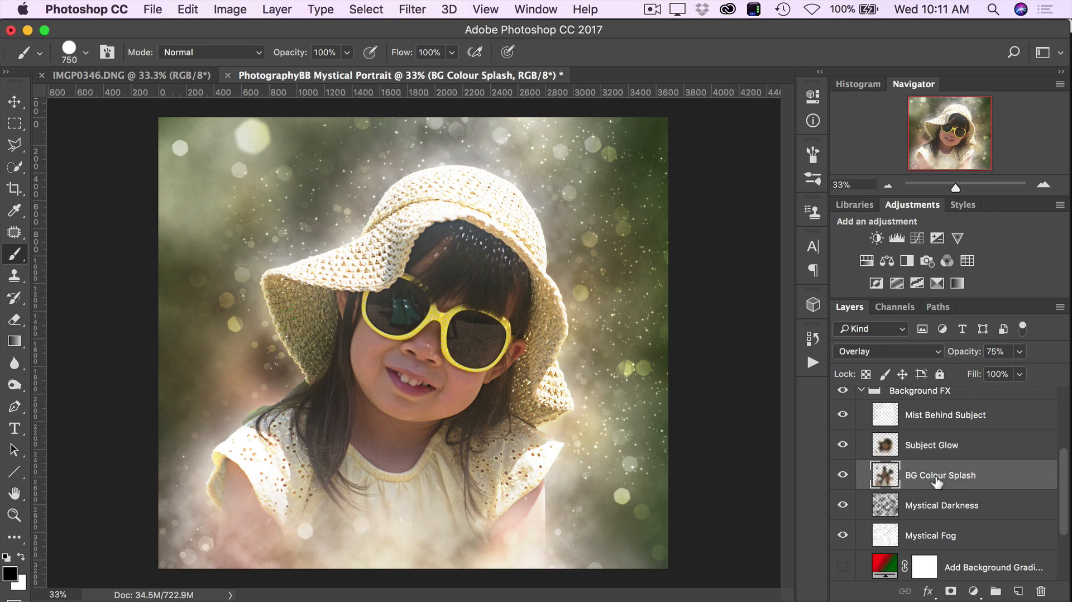
left_click(842, 476)
left_click(842, 475)
left_click(842, 477)
left_click(842, 477)
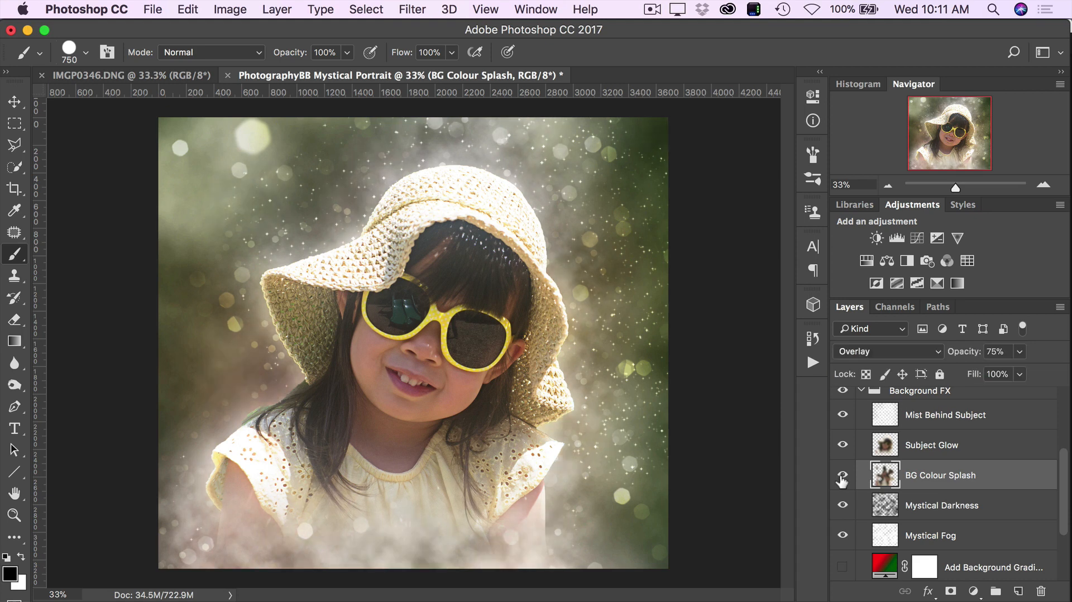
left_click(842, 476)
left_click(842, 476)
left_click(842, 476)
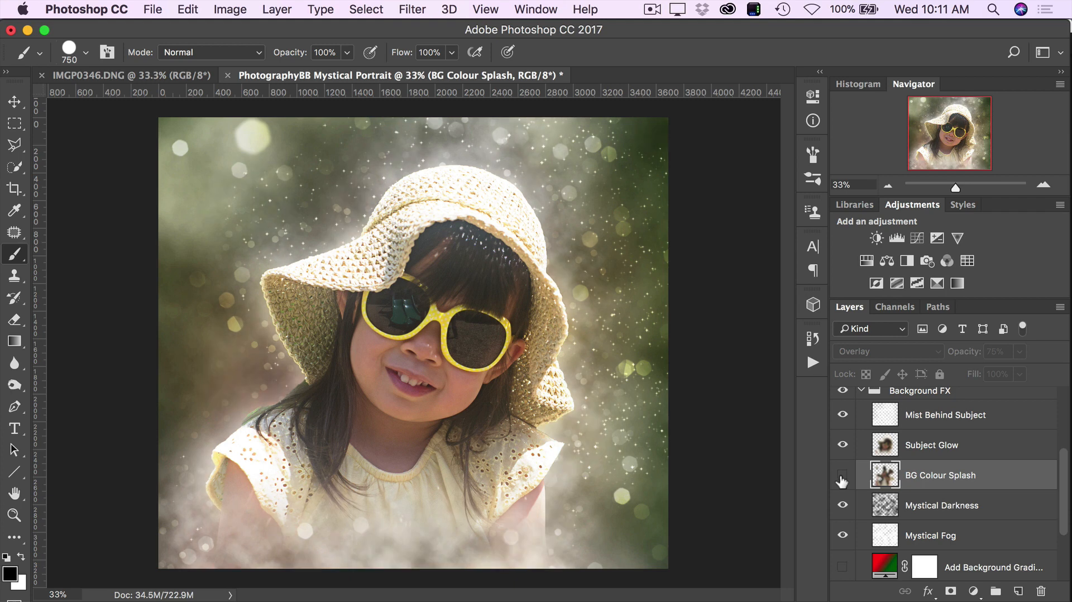
left_click(842, 476)
left_click(842, 476)
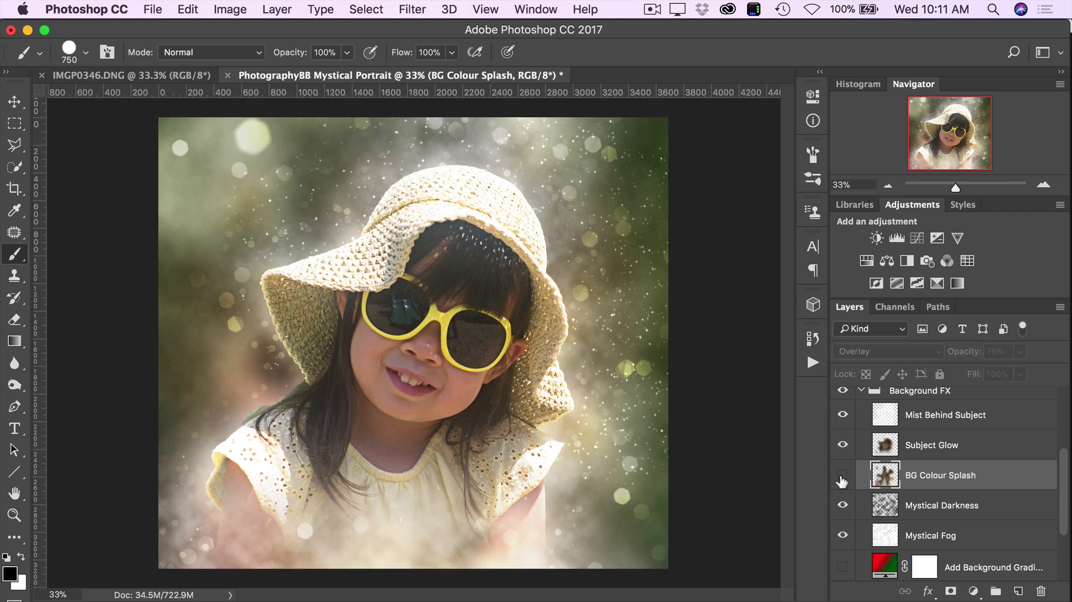
left_click(842, 476)
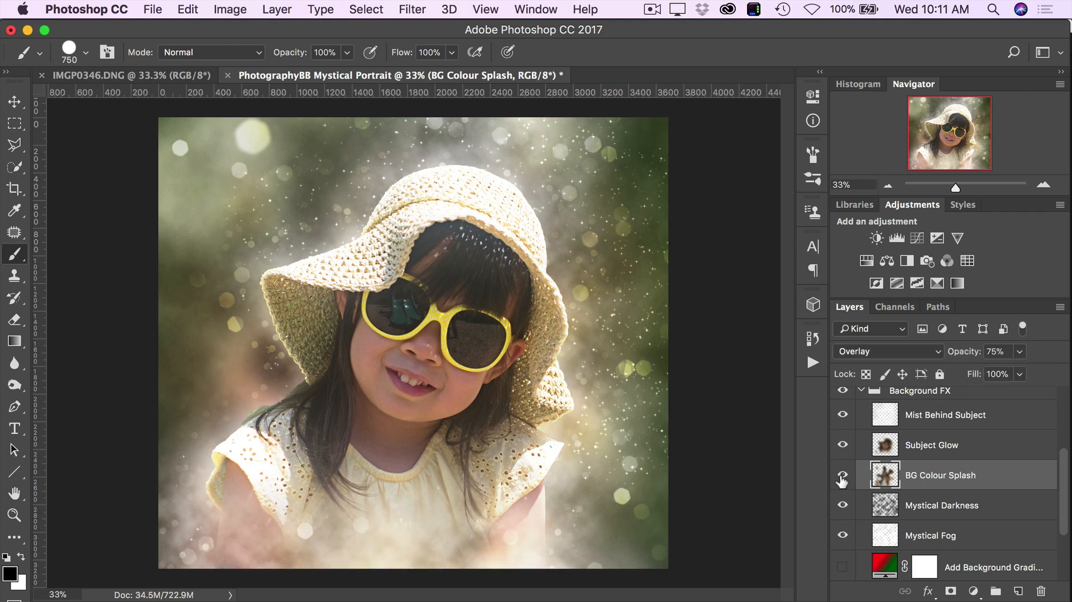
left_click(842, 476)
left_click(842, 476)
- Compare the image with the Mystical Darkness layer hidden and shown, and set the layer's opacity to 37%
left_click(929, 513)
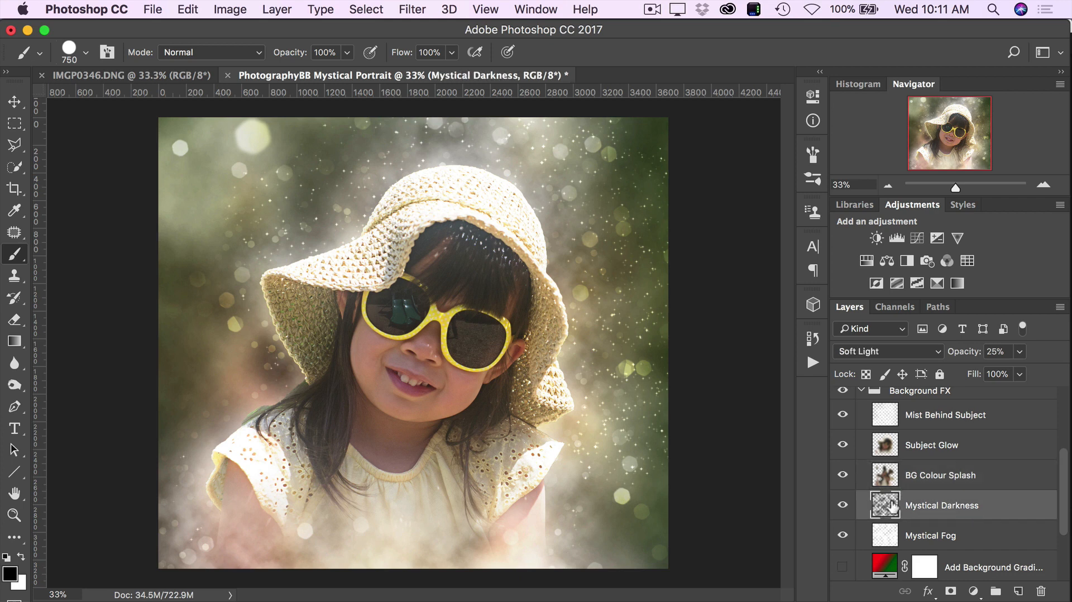
left_click(843, 506)
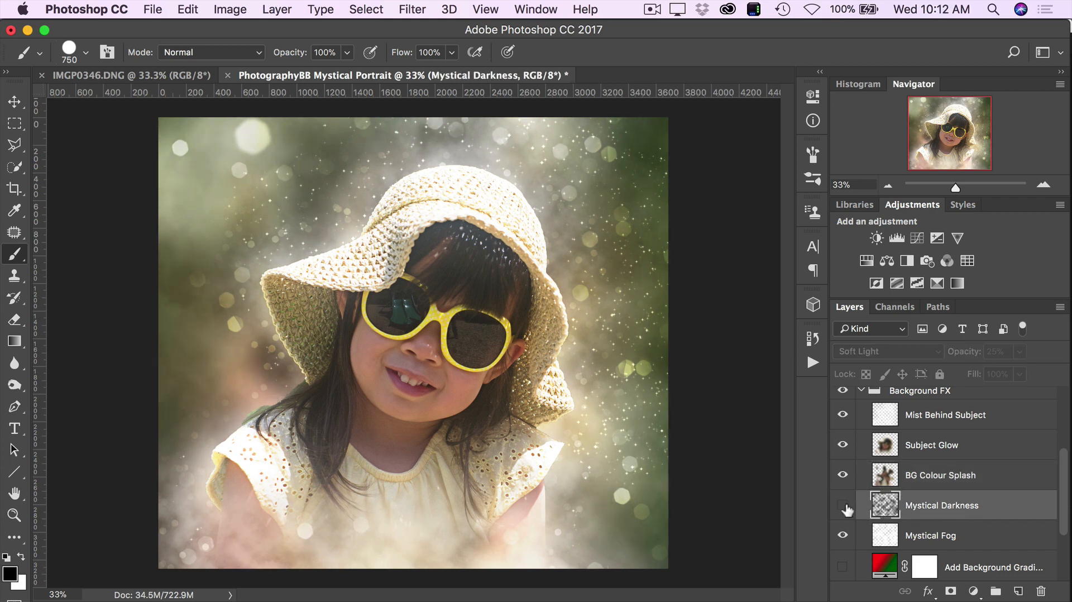
left_click(843, 506)
left_click_drag(961, 357, 972, 353)
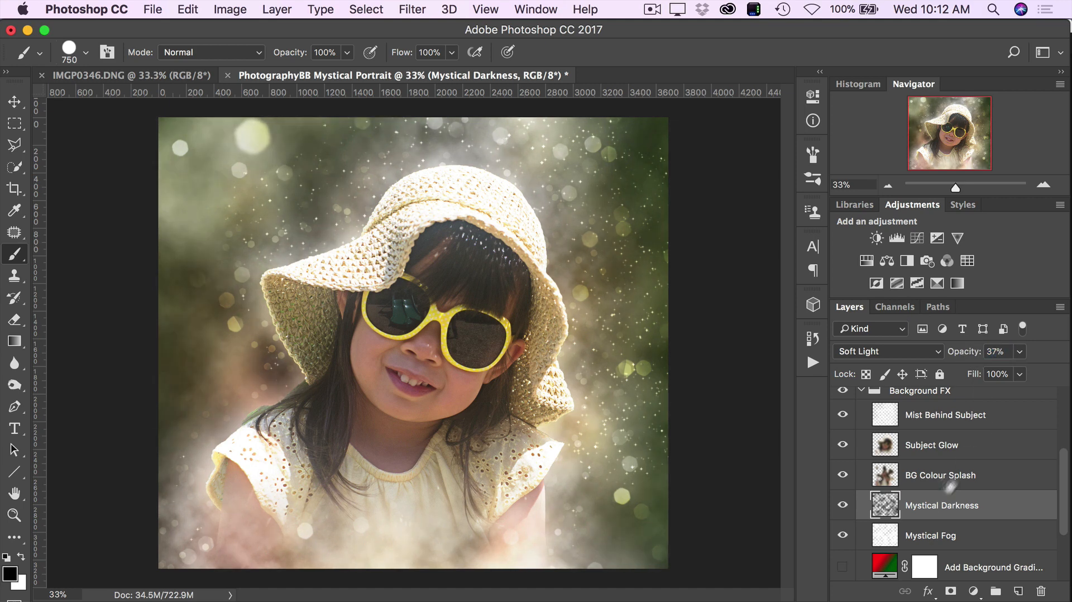
- Compare the image with the Mystical Fog layer hidden and shown, and adjust the layer's opacity
left_click(944, 535)
left_click(842, 535)
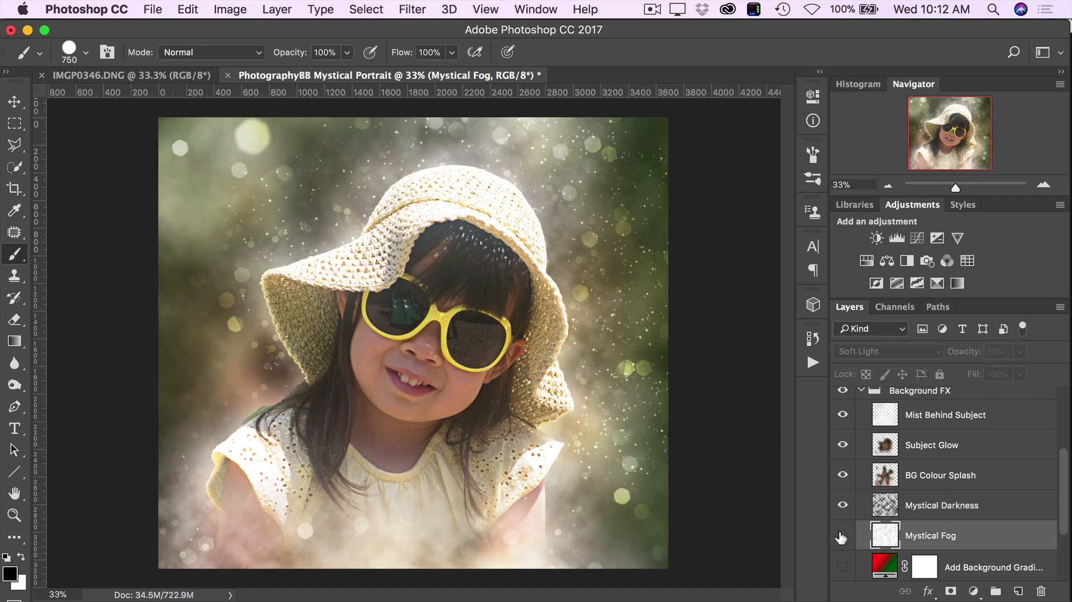
left_click(842, 536)
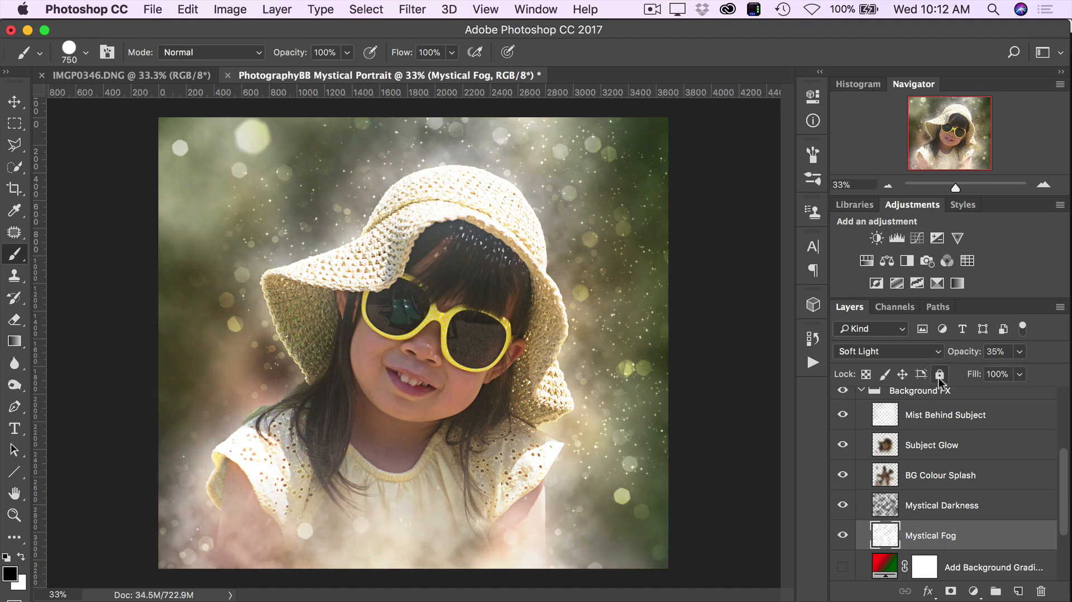
left_click(996, 351)
type("81")
key("Return")
left_click_drag(999, 352, 957, 352)
- Turn on the Add Background Gradient layer and compare the background with the gradient hidden and shown
scroll(935, 483, "down", 2)
left_click(980, 516)
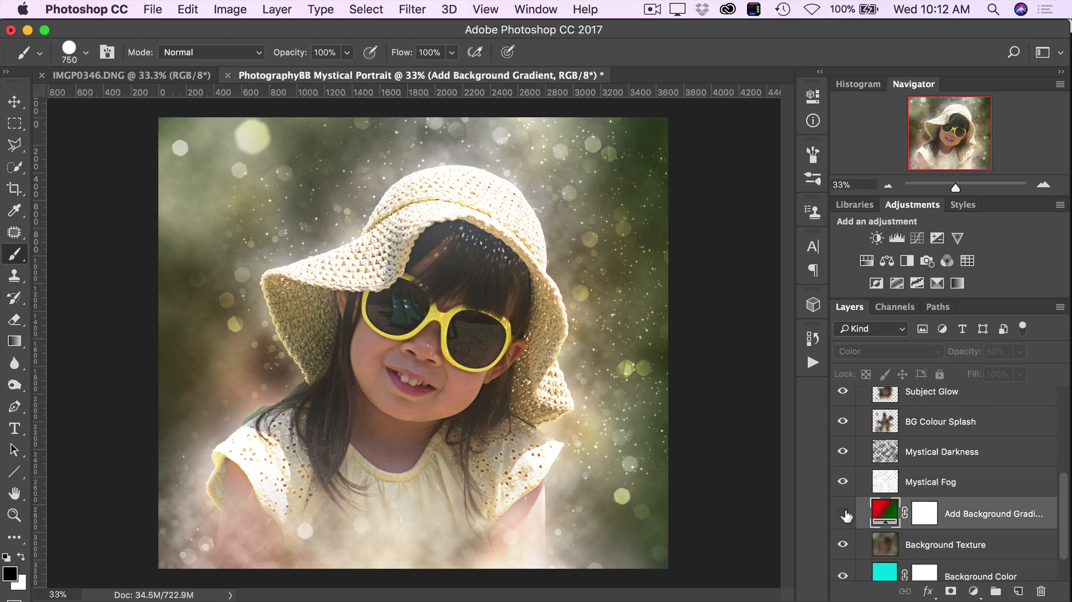
left_click(843, 514)
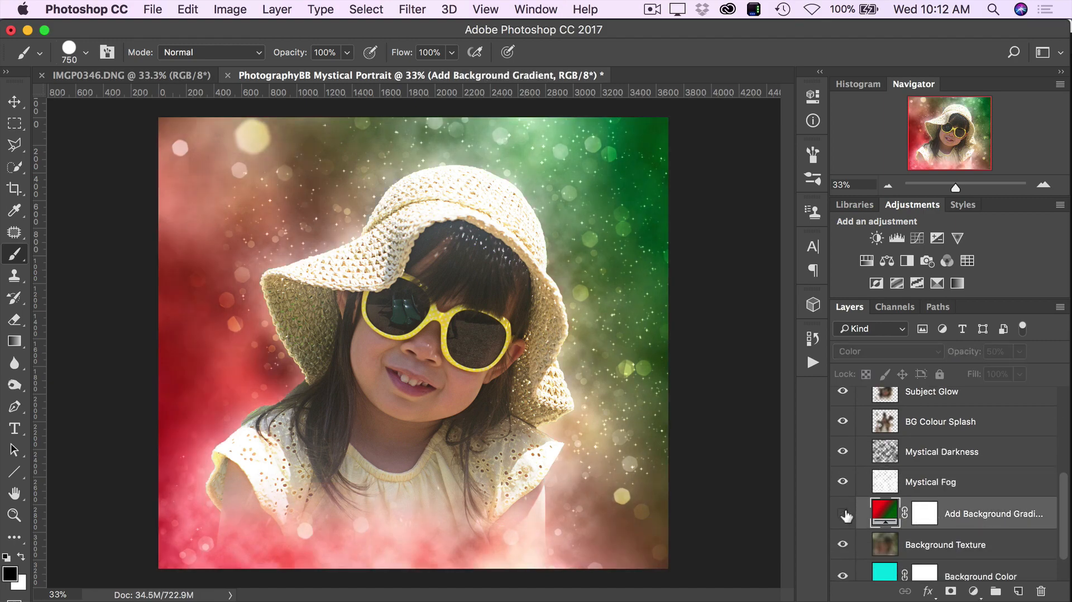
left_click(843, 513)
left_click(843, 513)
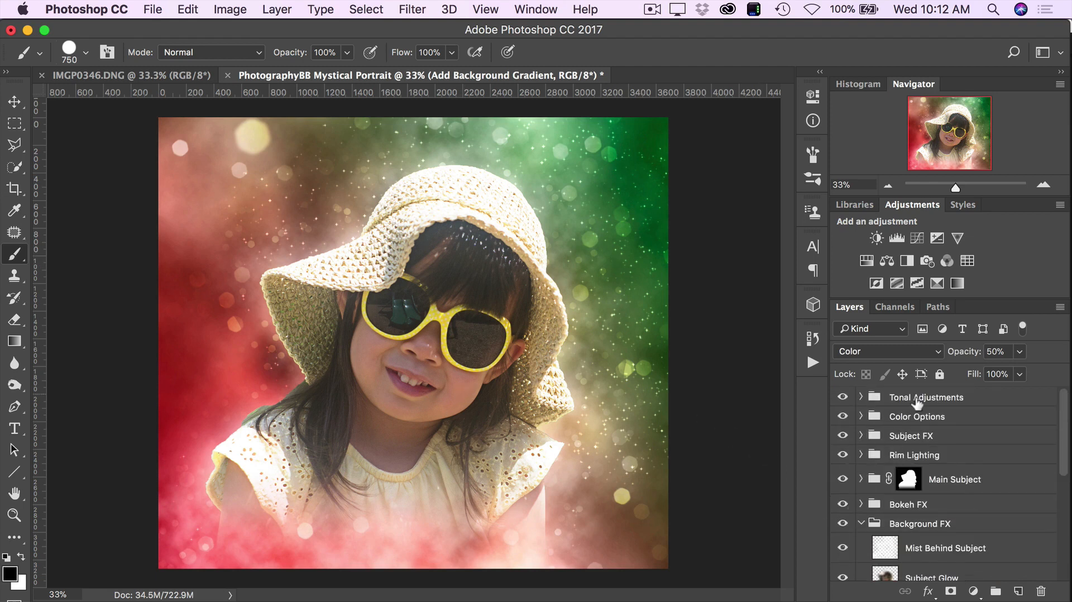
scroll(932, 428, "down", 1)
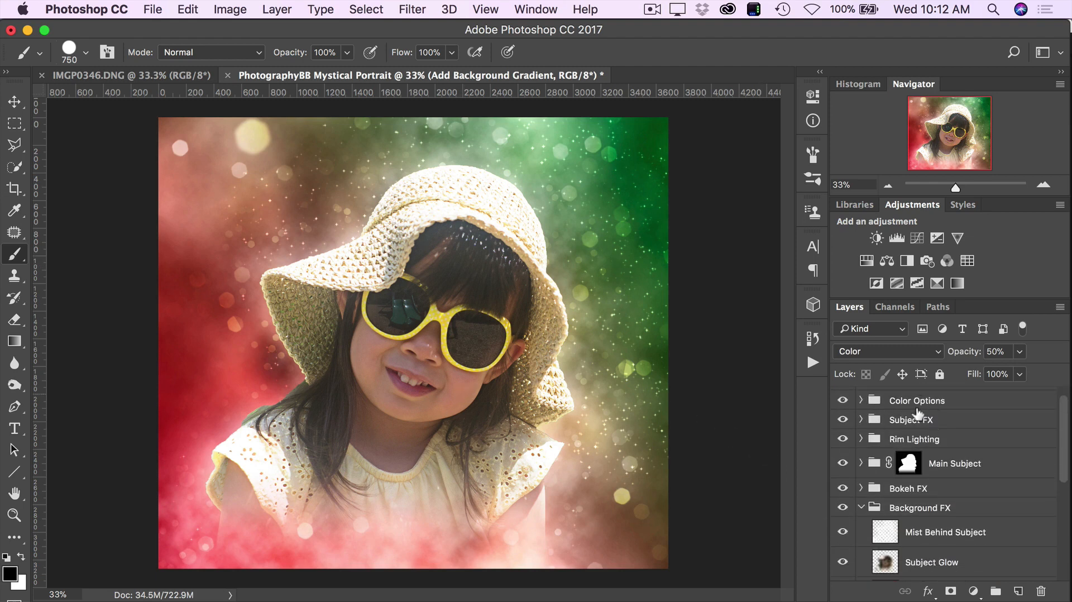
scroll(913, 489, "down", 8)
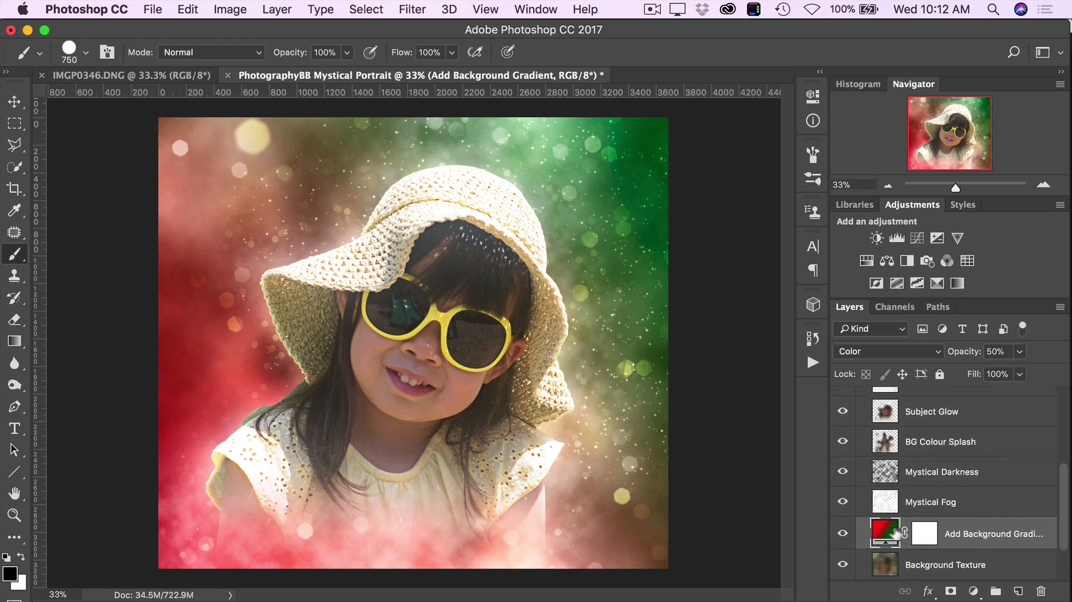
scroll(893, 502, "down", 3)
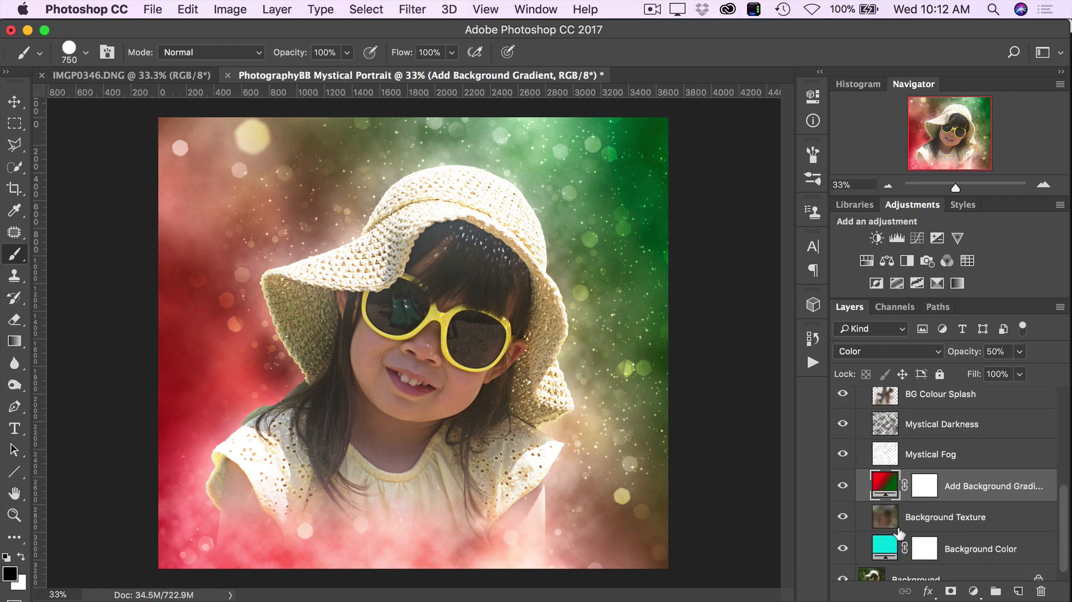
left_click(845, 487)
left_click(844, 487)
scroll(948, 496, "down", 1)
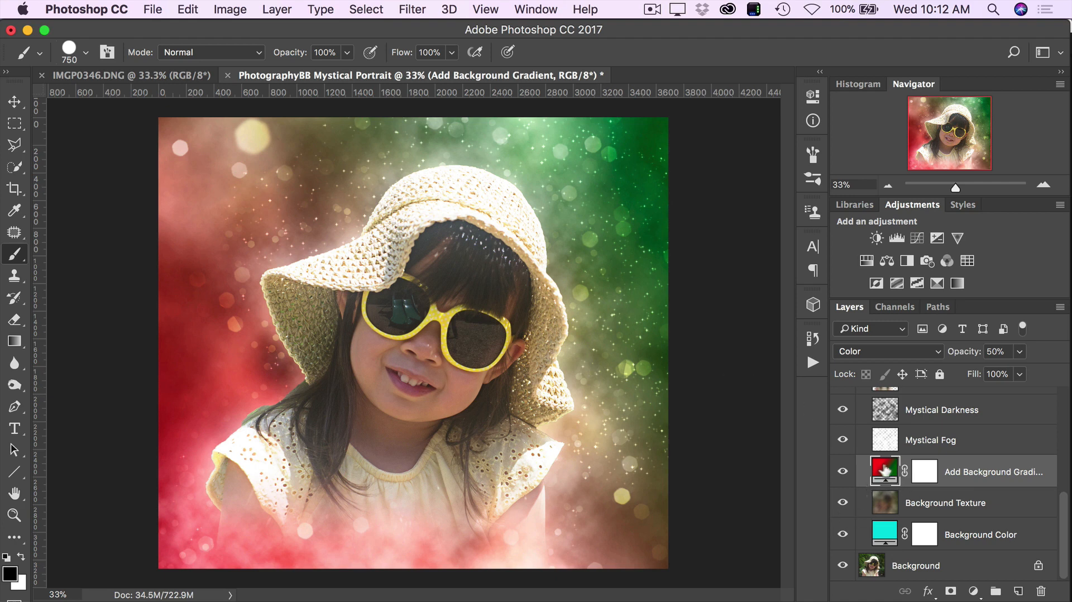
left_click(851, 472)
left_click(852, 472)
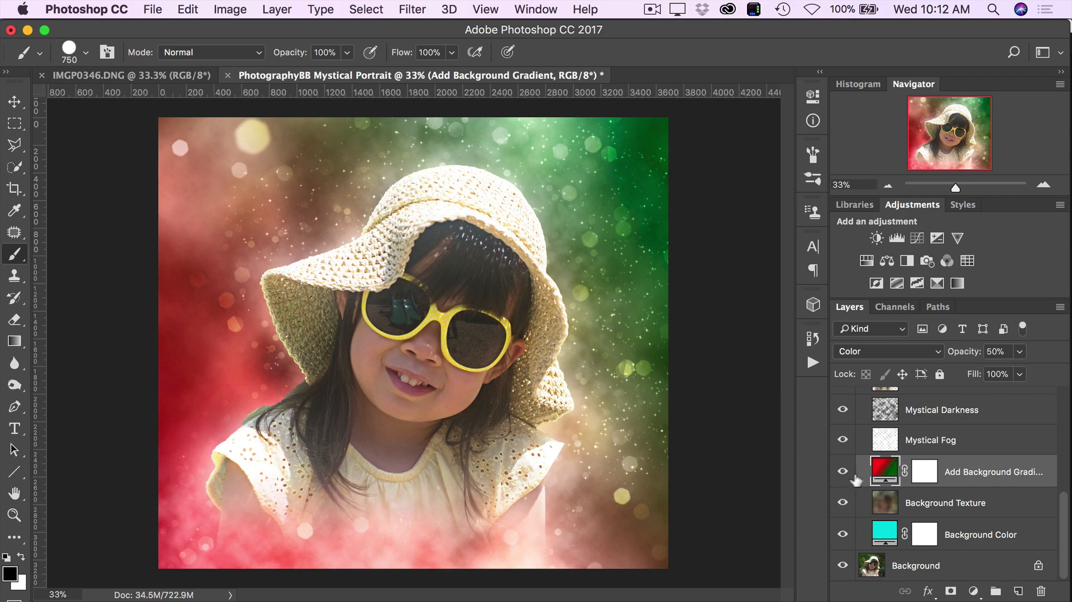
- Edit the Add Background Gradient layer's gradient and change its red starting color stop to a deep blue
double_click(888, 473)
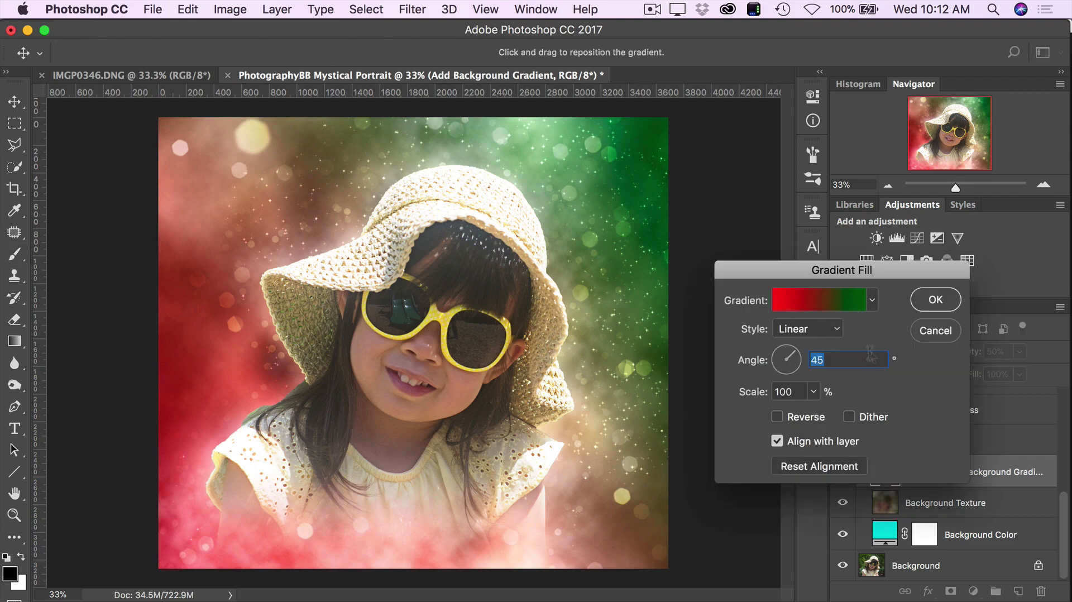
left_click(816, 300)
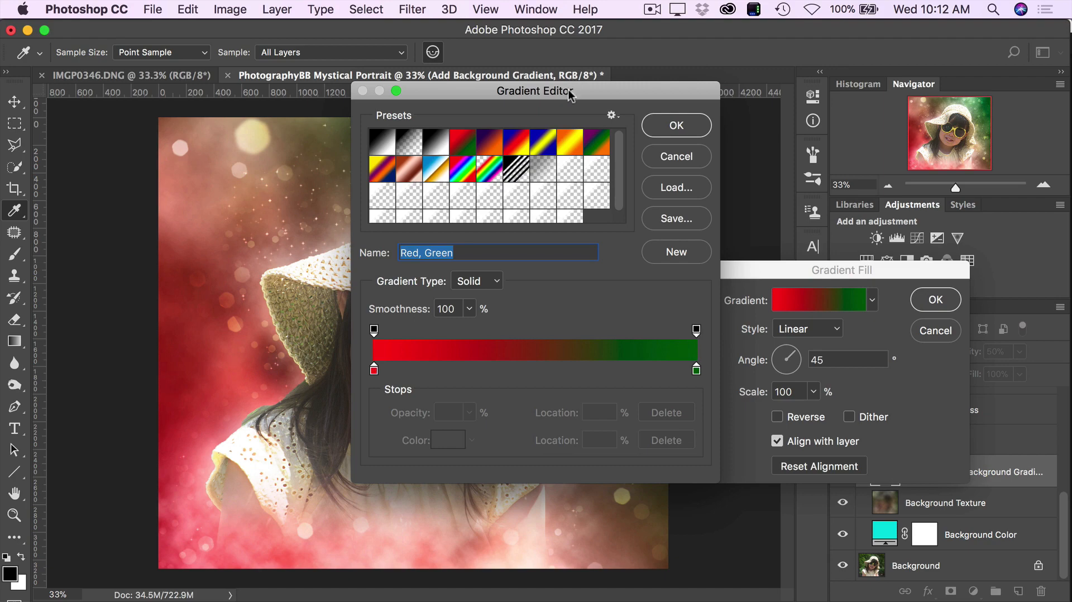
left_click_drag(570, 96, 793, 103)
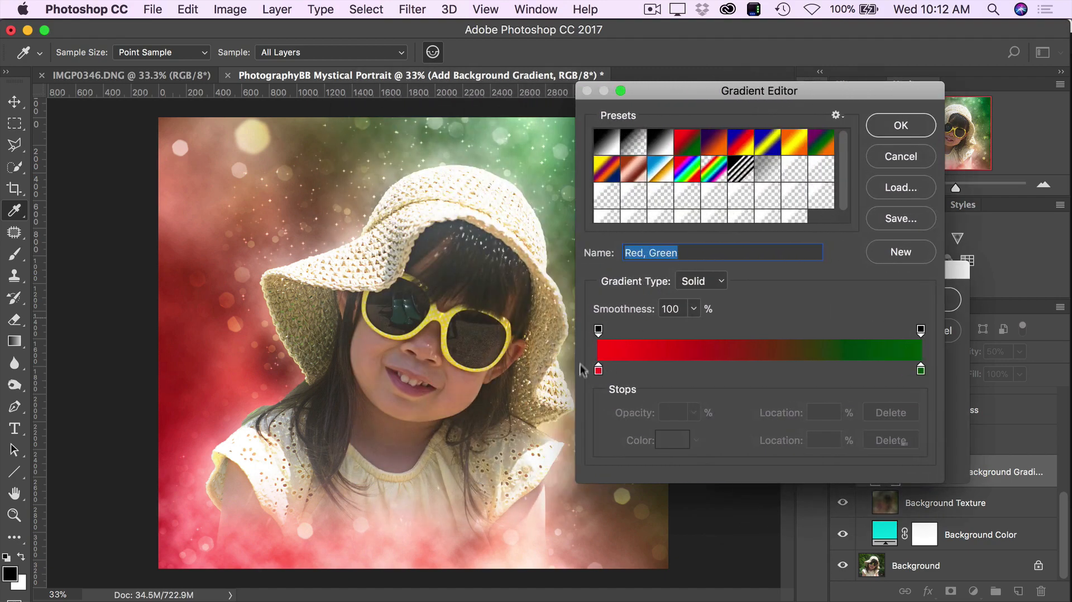
left_click(598, 371)
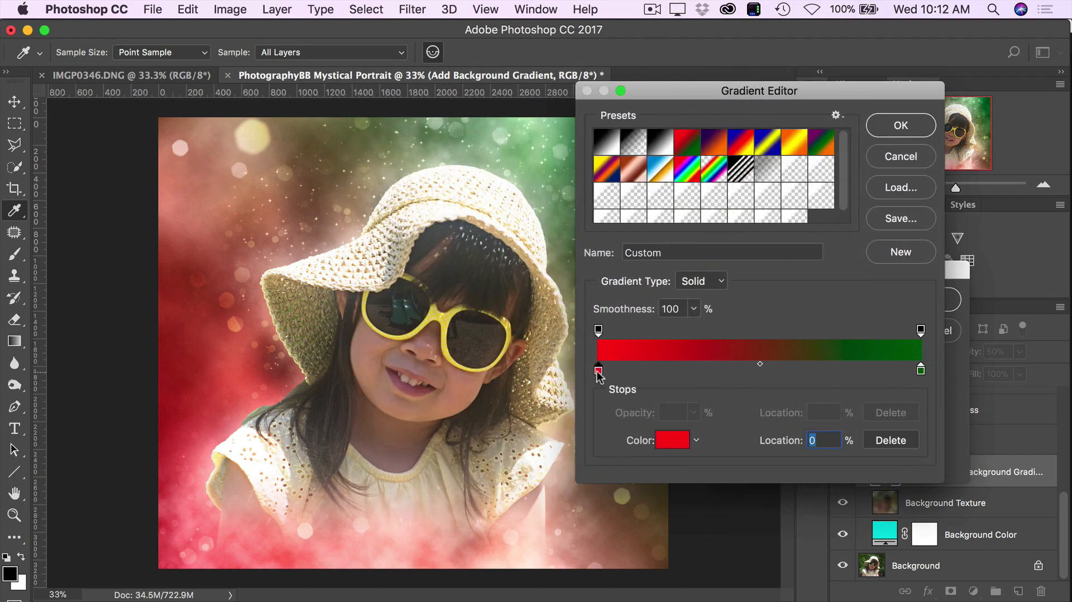
left_click(662, 444)
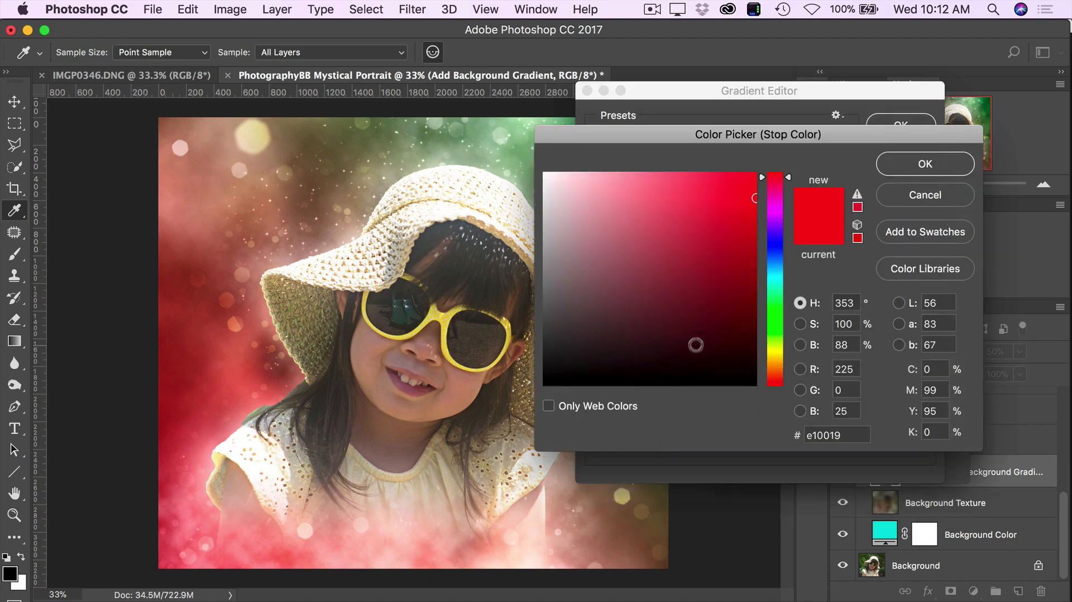
left_click_drag(779, 181, 779, 246)
mouse_move(755, 198)
left_mouse_down()
mouse_move(759, 232)
mouse_move(714, 241)
mouse_move(725, 238)
left_mouse_up()
left_click(915, 167)
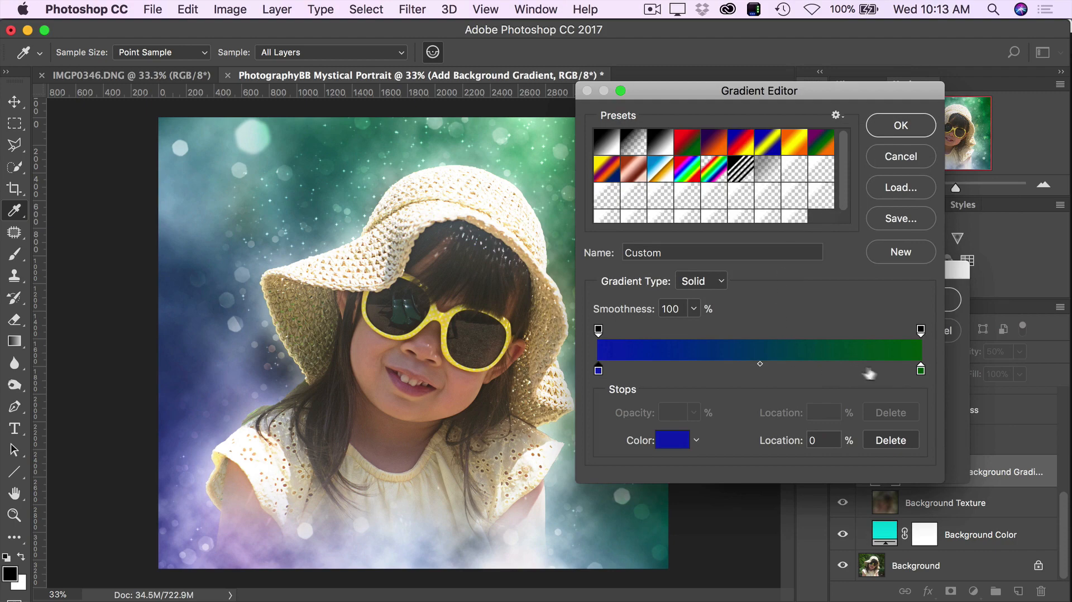
- Change the gradient's green end stop to a bright yellow-green and accept the edited gradient
left_click(921, 373)
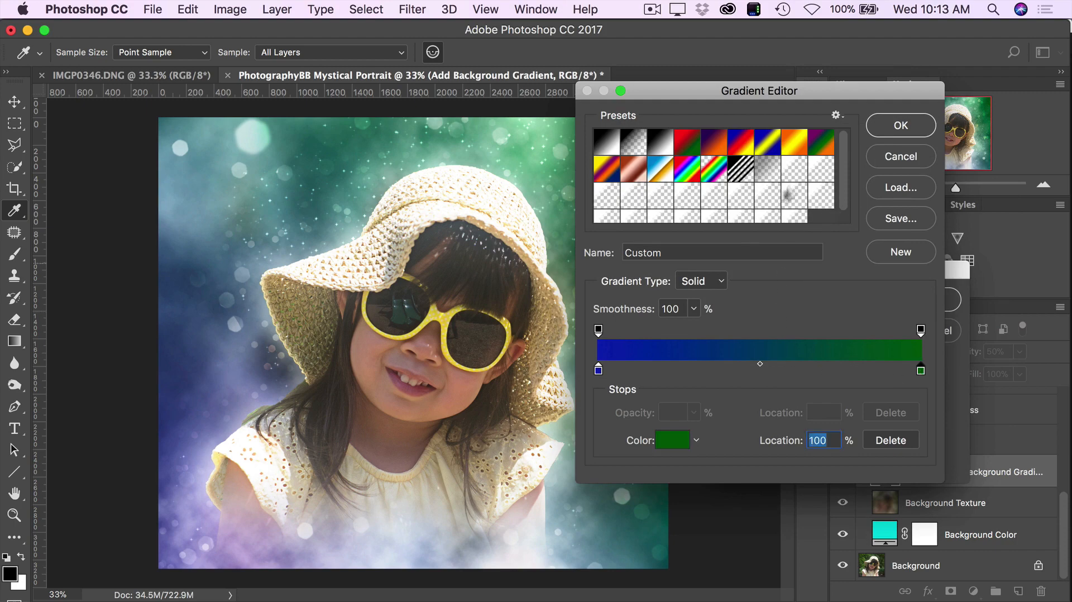
left_click(667, 445)
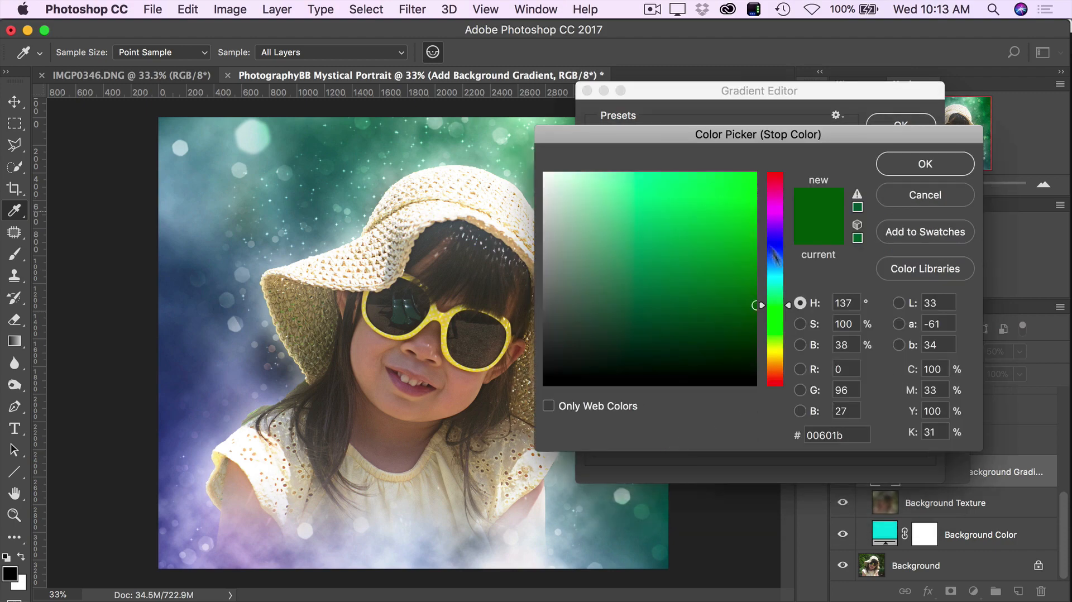
left_click_drag(777, 322, 777, 348)
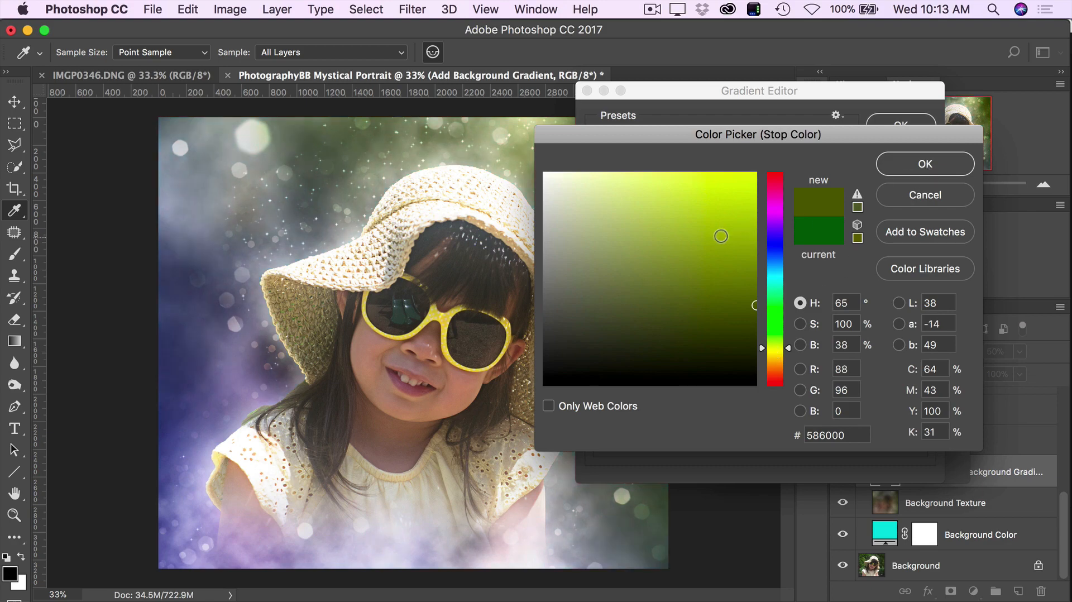
left_click(723, 201)
left_click(926, 163)
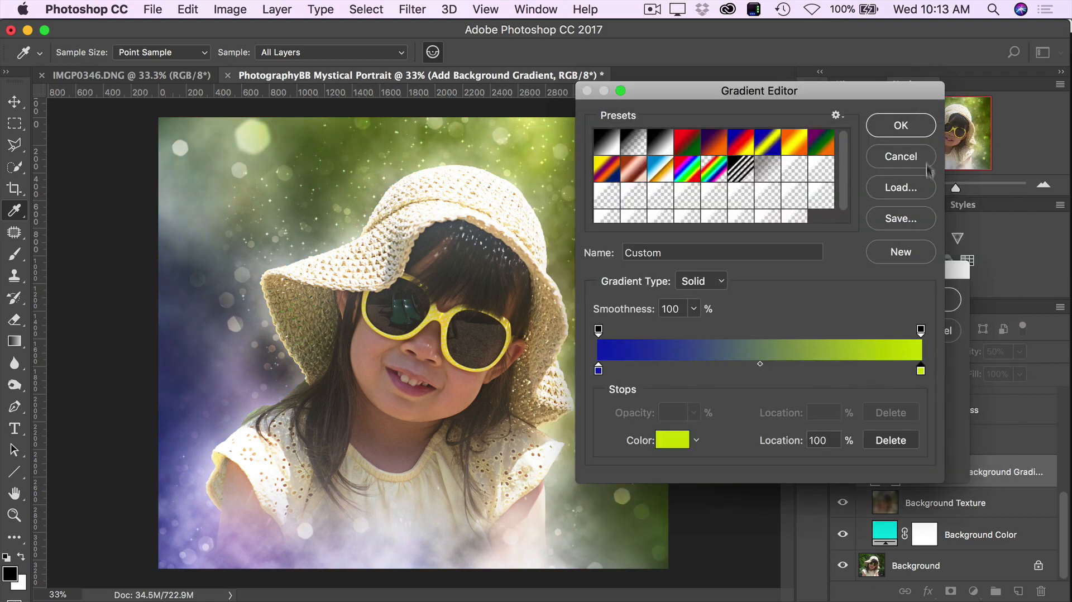
left_click(905, 134)
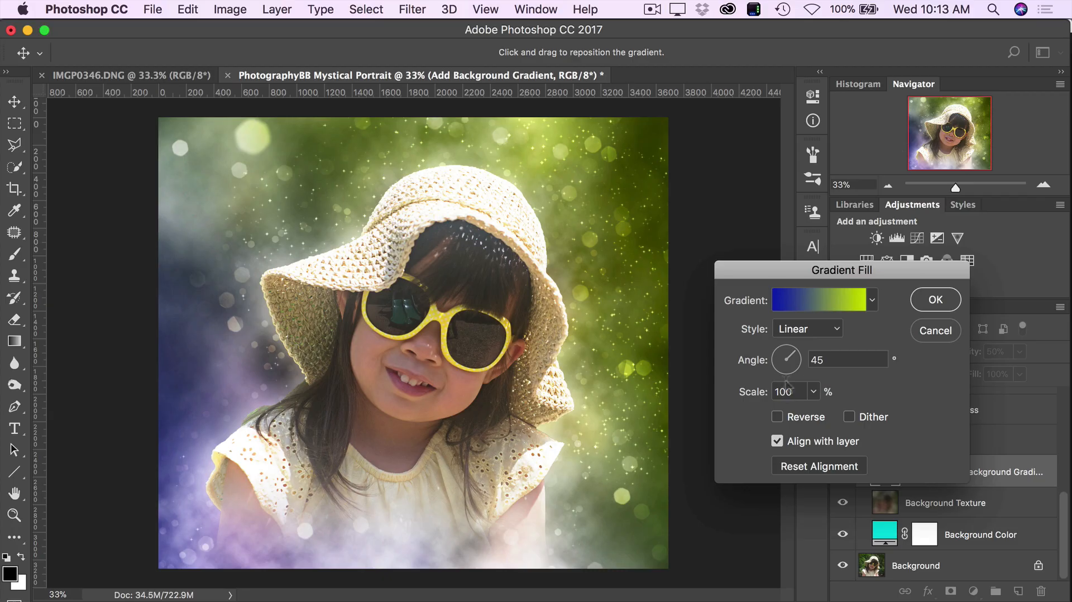
- Set the gradient fill's style to Radial and reverse its colors
left_click(809, 334)
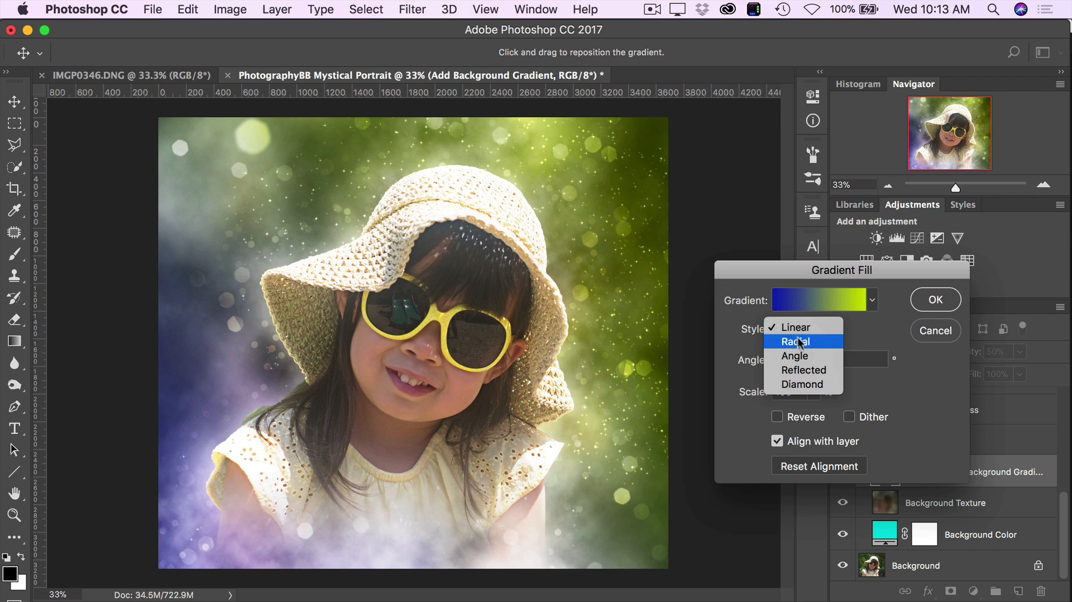
left_click(803, 341)
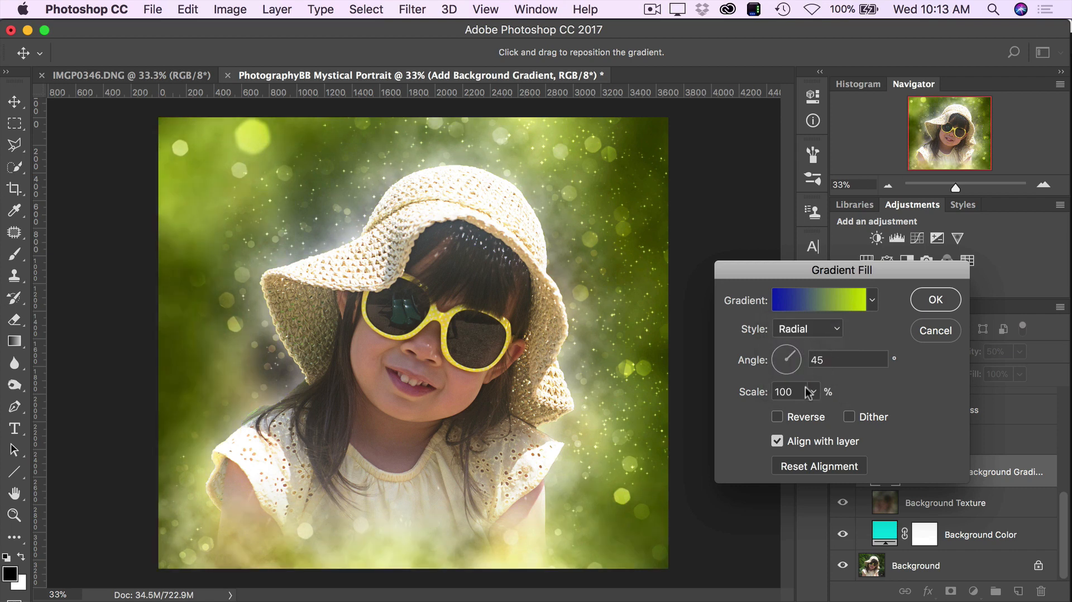
left_click(795, 419)
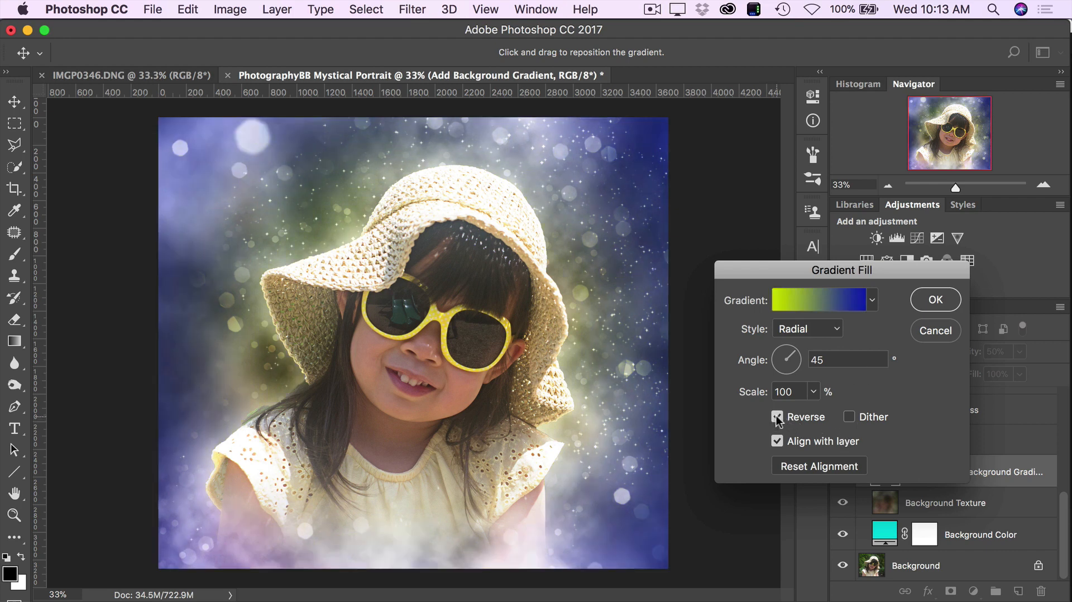
left_click(777, 417)
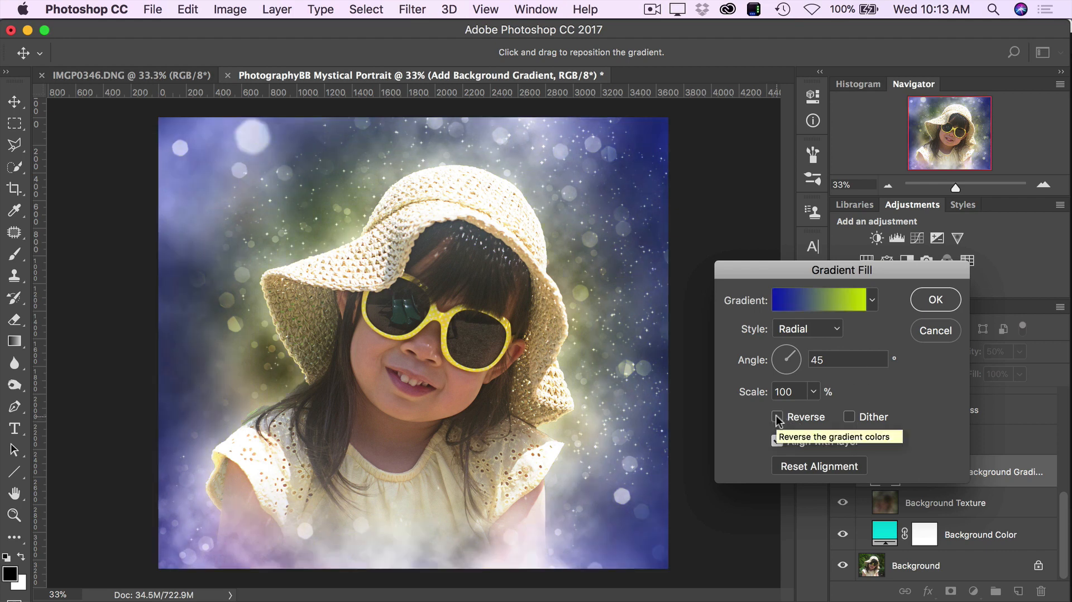
left_click(778, 417)
- Increase the gradient fill's scale to 155% and turn off the reversal of its colors
left_click(813, 391)
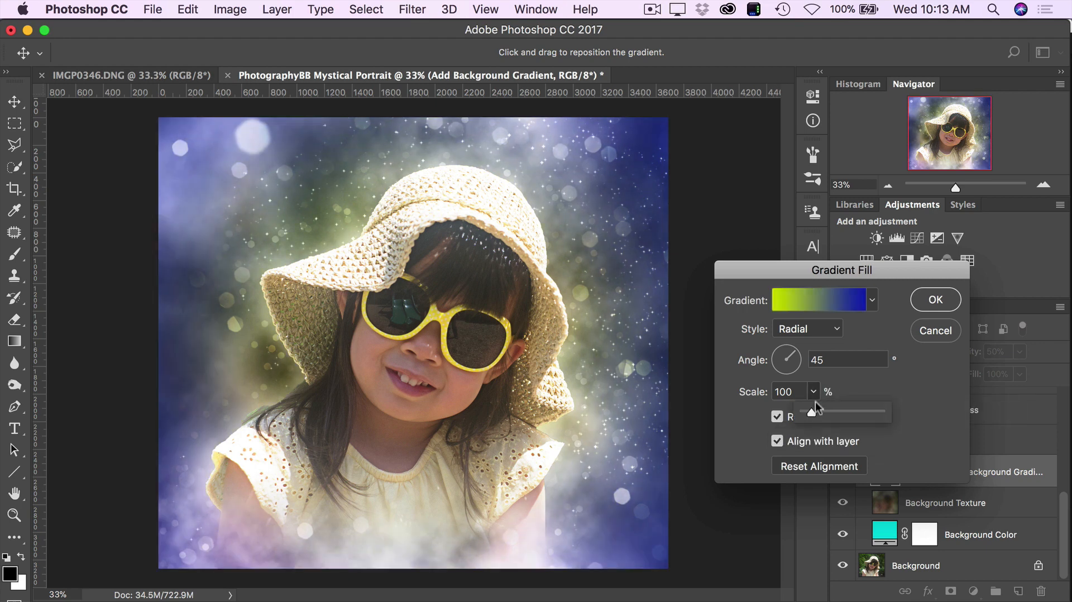
mouse_move(808, 411)
left_mouse_down()
mouse_move(833, 413)
mouse_move(819, 410)
left_mouse_up()
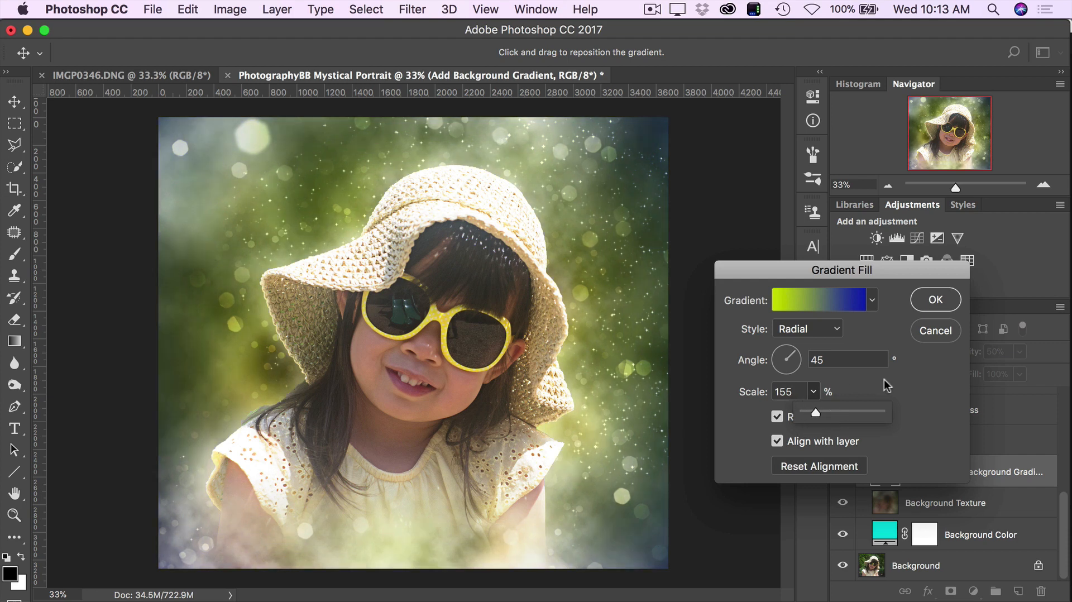
left_click(811, 329)
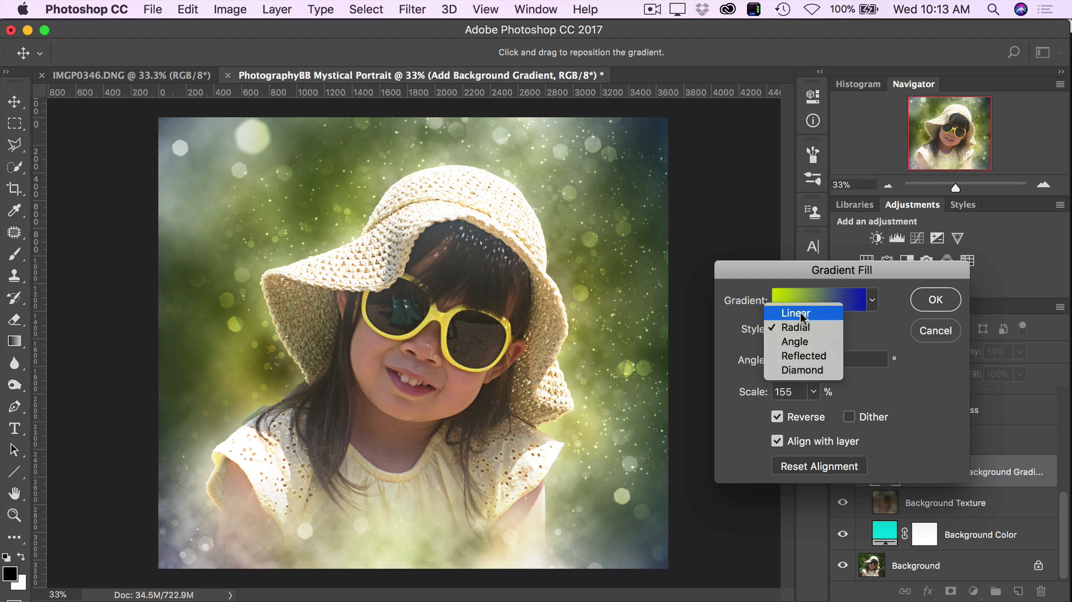
left_click(780, 422)
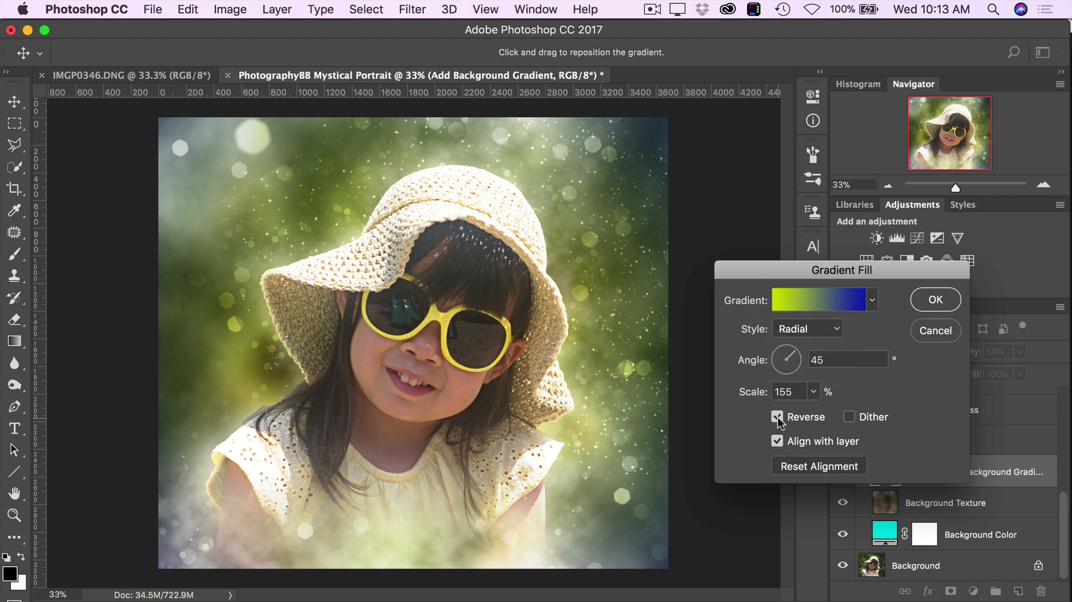
left_click(777, 417)
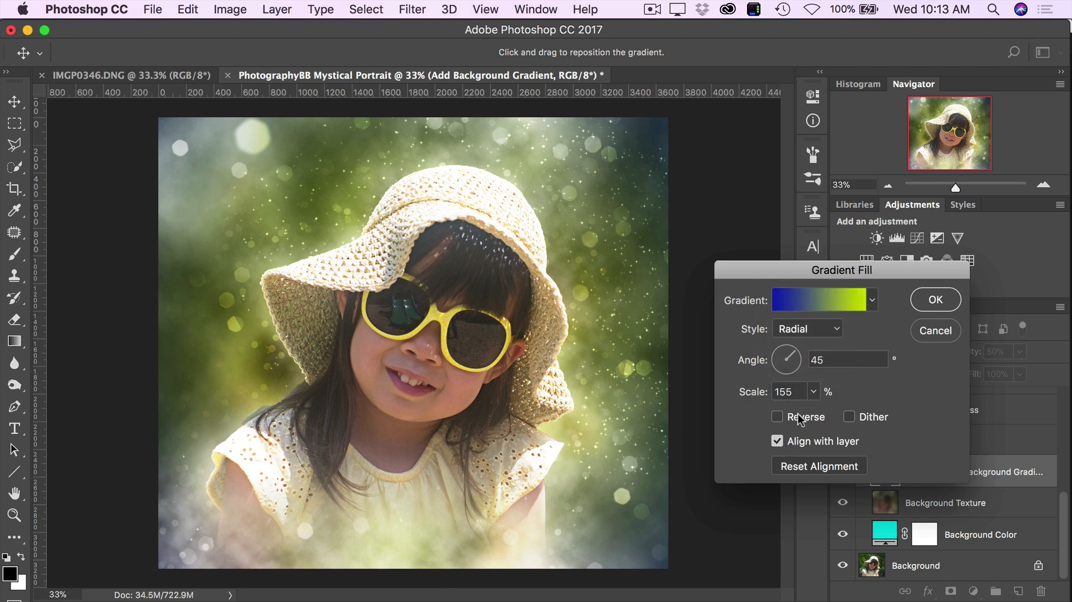
- Change the gradient fill to the Linear style at an angle of 50.19° and accept the settings
left_click(813, 327)
left_click(812, 316)
left_click(796, 356)
left_click_drag(798, 359, 796, 354)
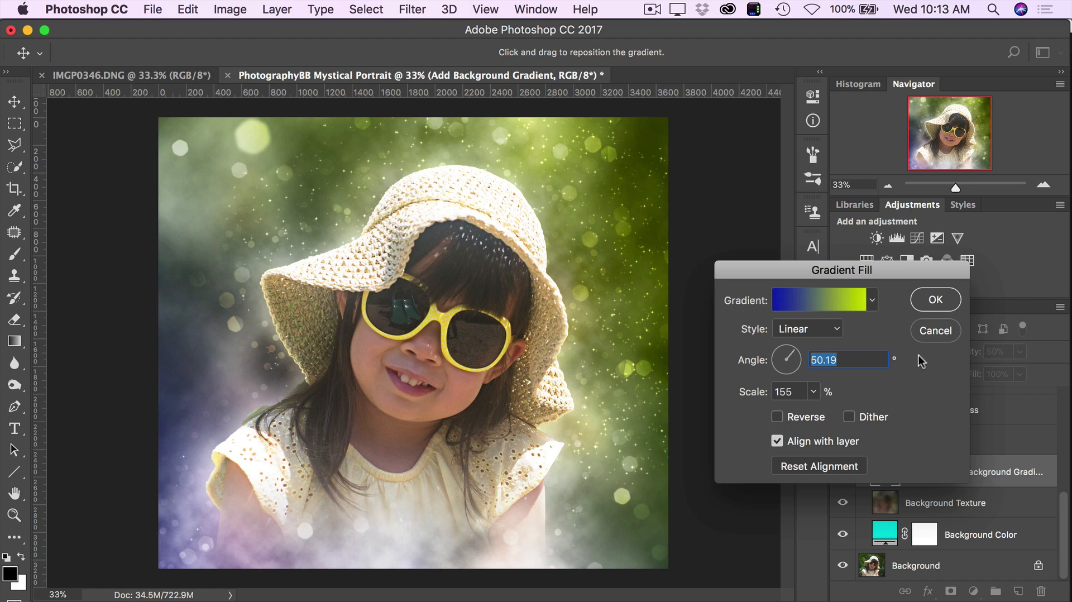
left_click(935, 300)
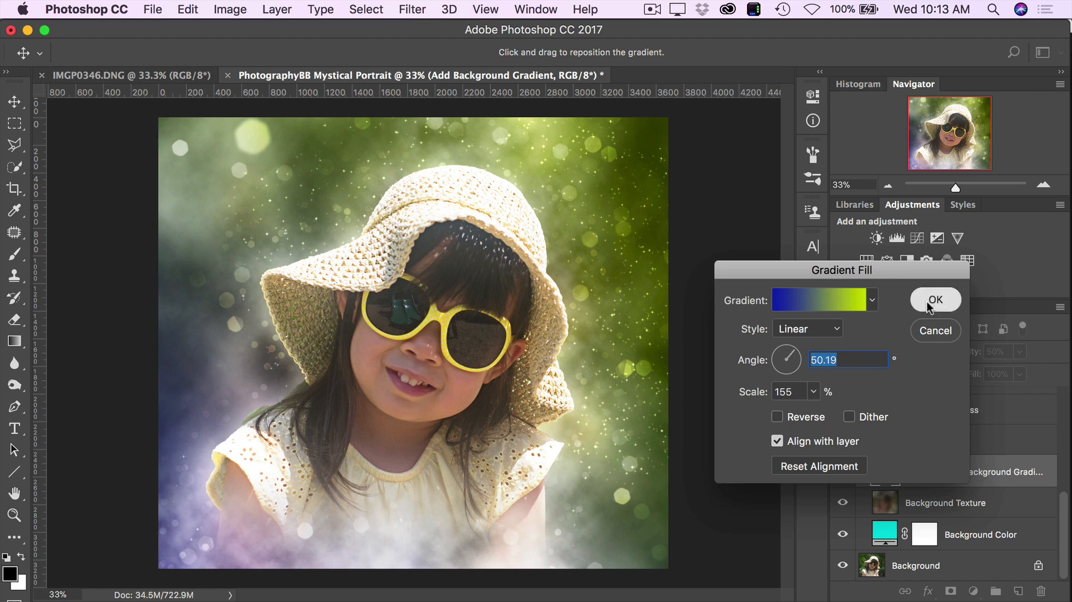
- Lower the Add Background Gradient layer's opacity to 20% and compare the image with the layer hidden and shown
left_click_drag(968, 358, 940, 358)
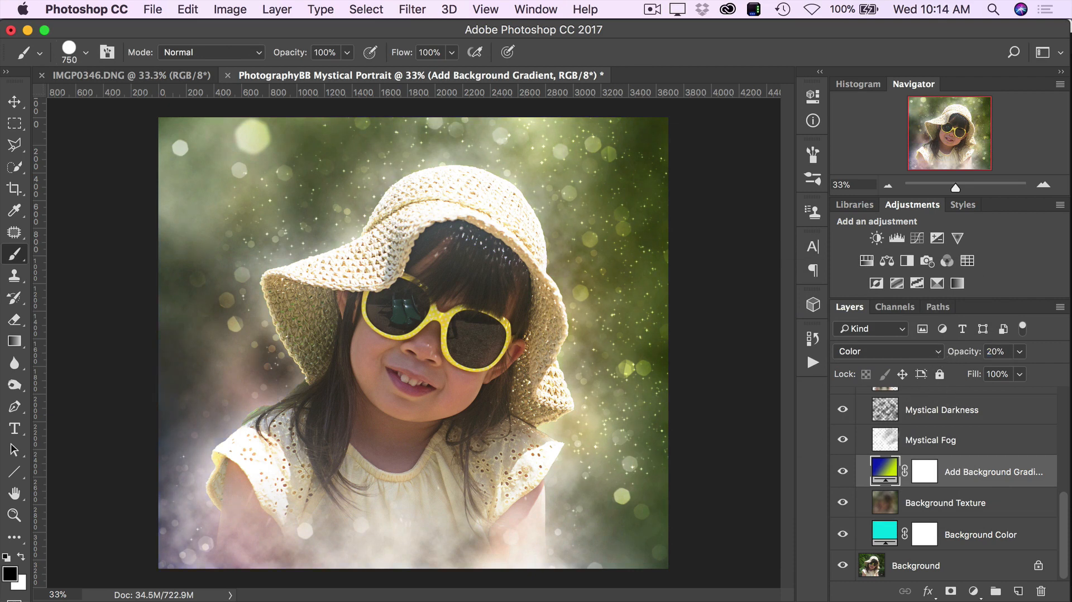
left_click(843, 472)
left_click(842, 473)
left_click(843, 473)
left_click(843, 473)
- Reduce the Background Texture layer's opacity to 80% so the background color shows through
left_click(981, 506)
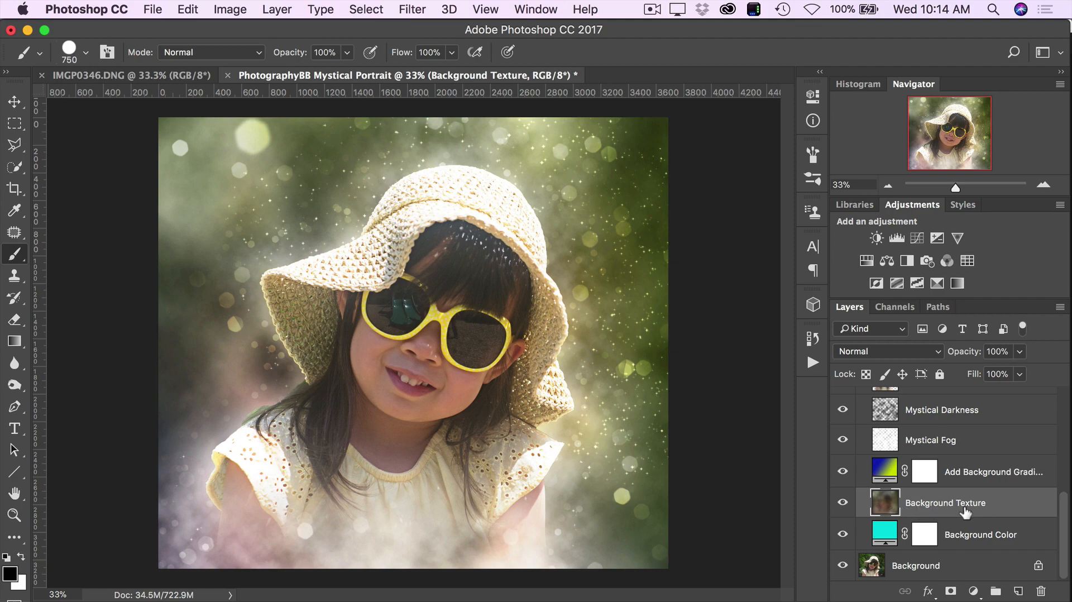
left_click_drag(970, 352, 944, 356)
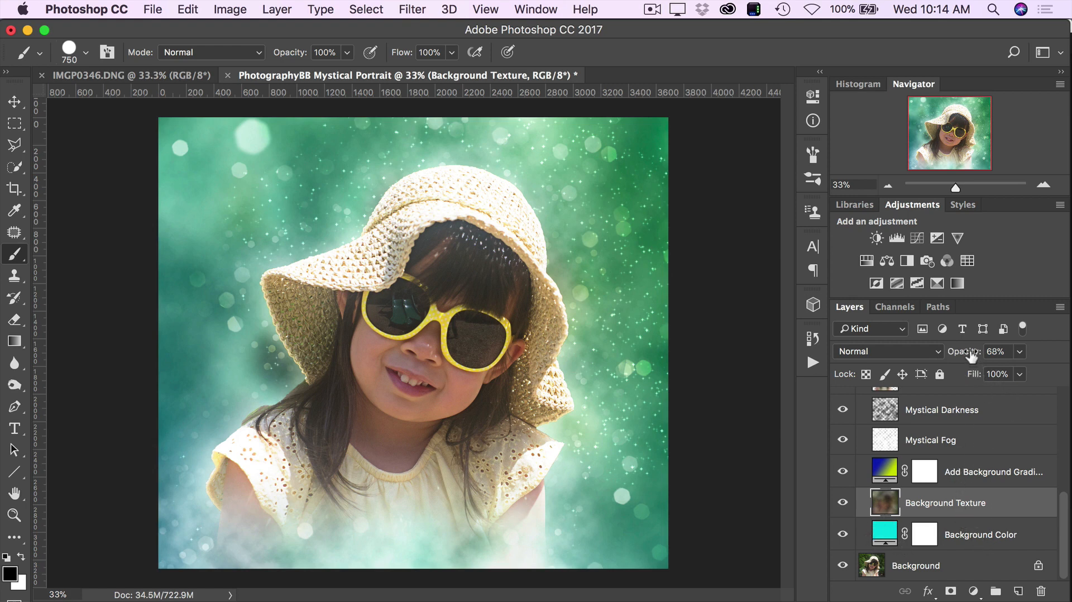
left_click_drag(972, 355, 982, 358)
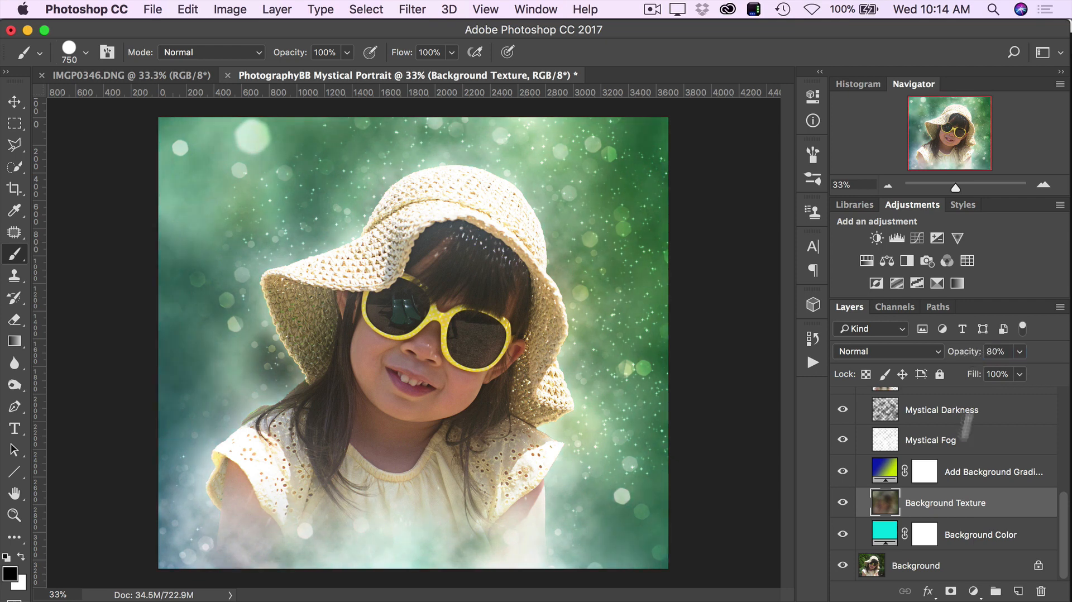
- Recolor the Background Color fill layer, trying a brighter cyan and a blue before accepting a bright yellow-green with hue 66°
left_click(887, 535)
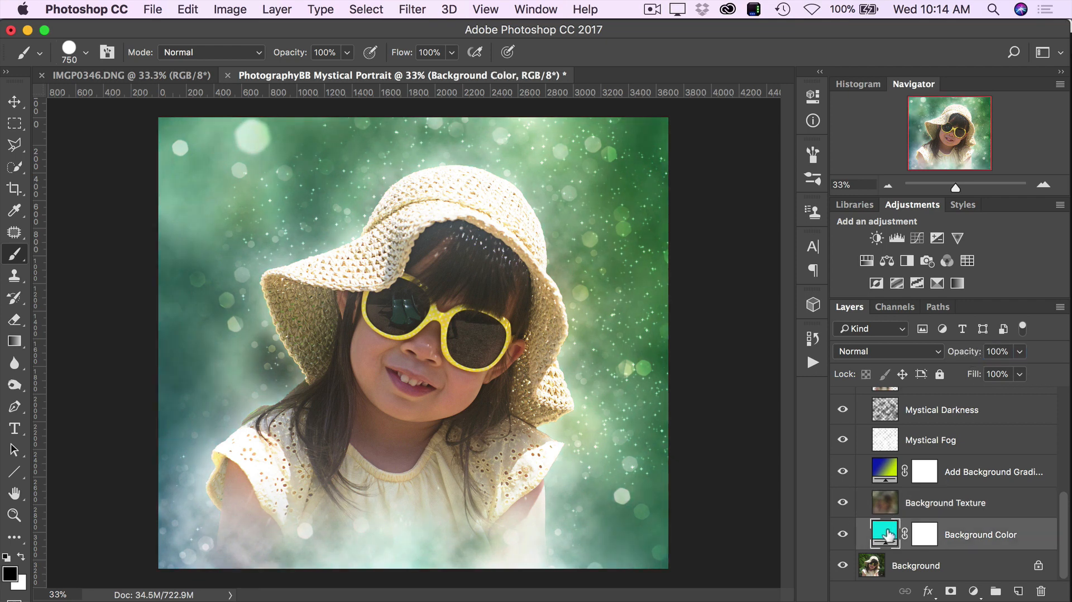
double_click(888, 535)
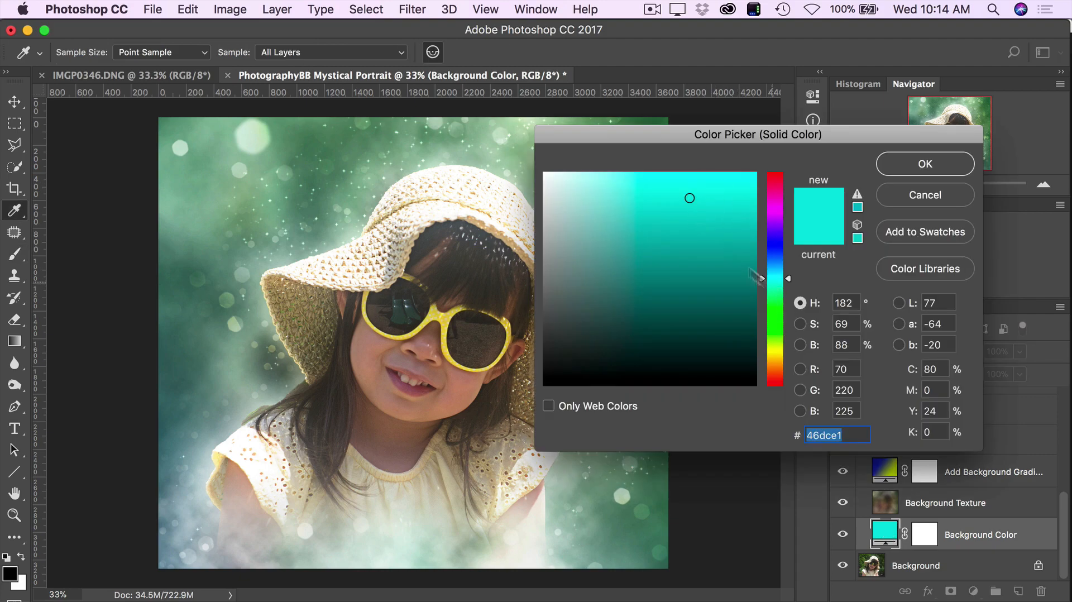
left_click_drag(711, 224, 744, 185)
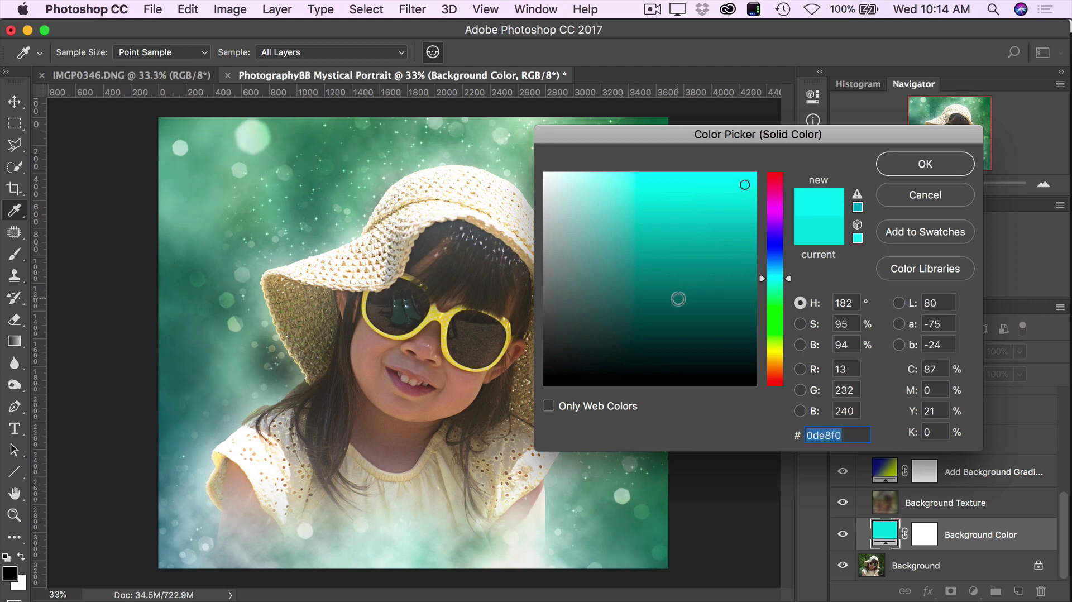
left_click(772, 243)
left_click(735, 194)
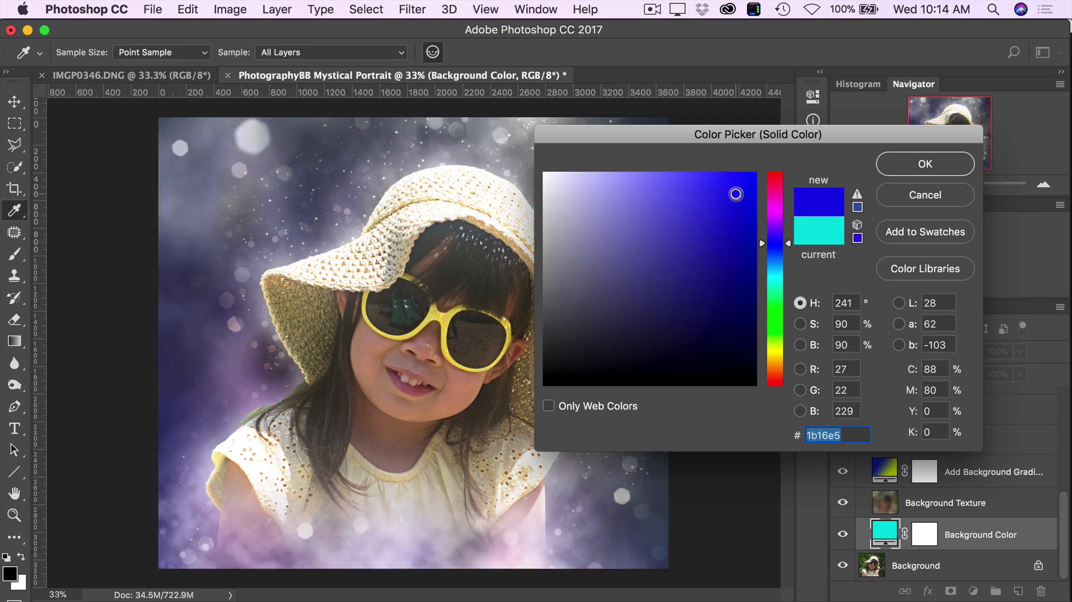
left_click_drag(778, 254, 776, 347)
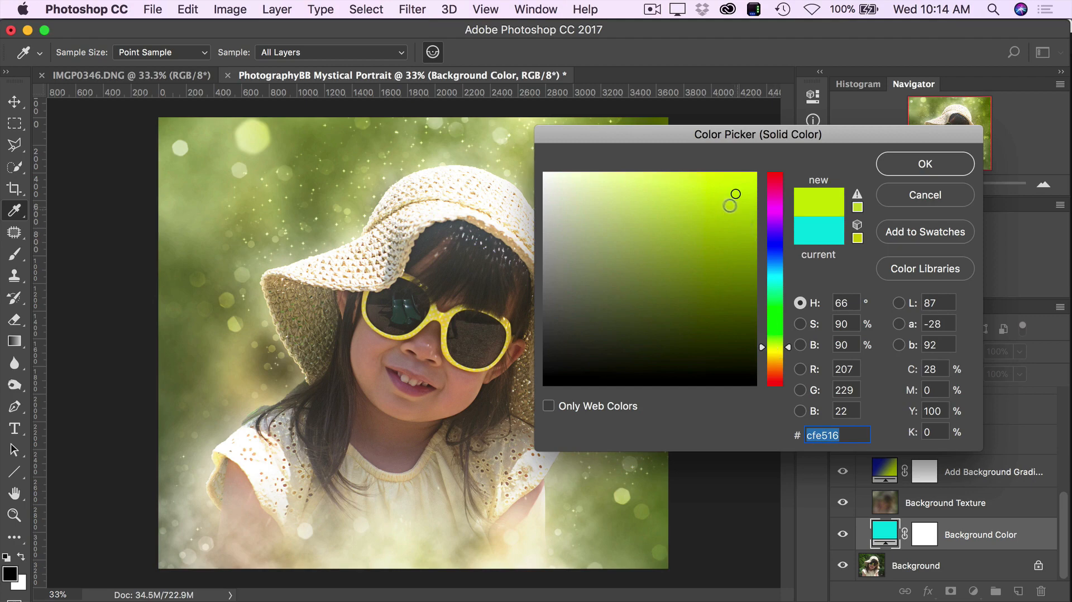
left_click(714, 205)
left_click(909, 168)
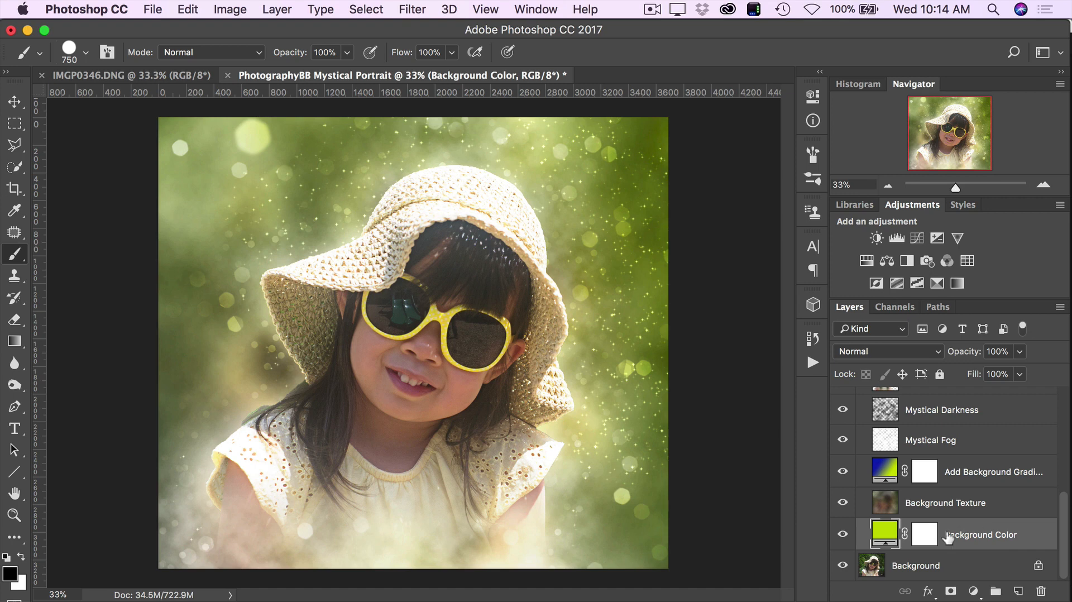
- Lower the opacity of the Bokeh FX group to 80%
left_click(980, 502)
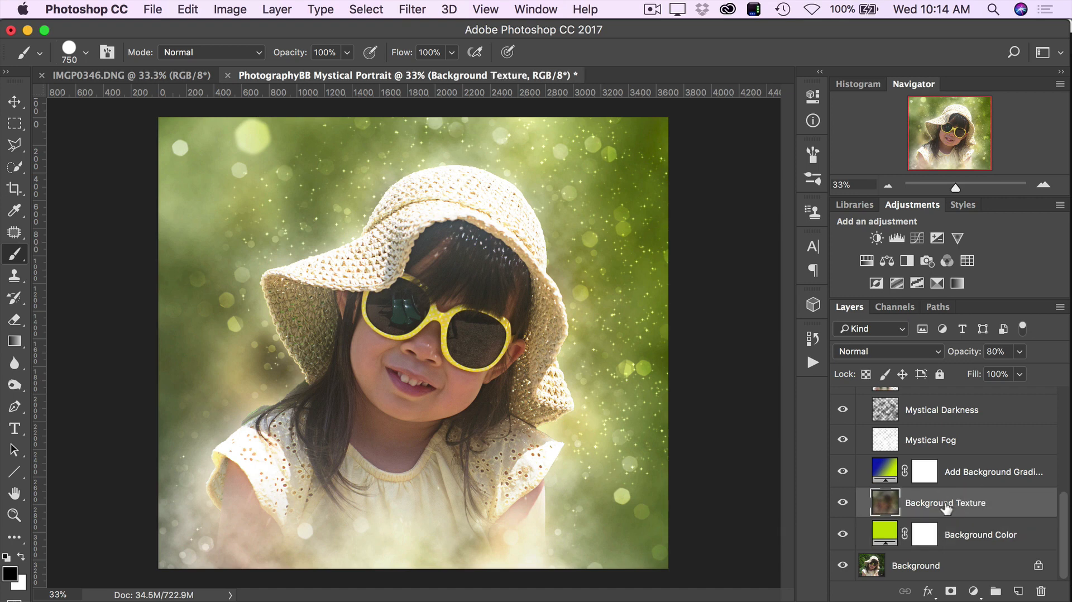
scroll(945, 506, "up", 5)
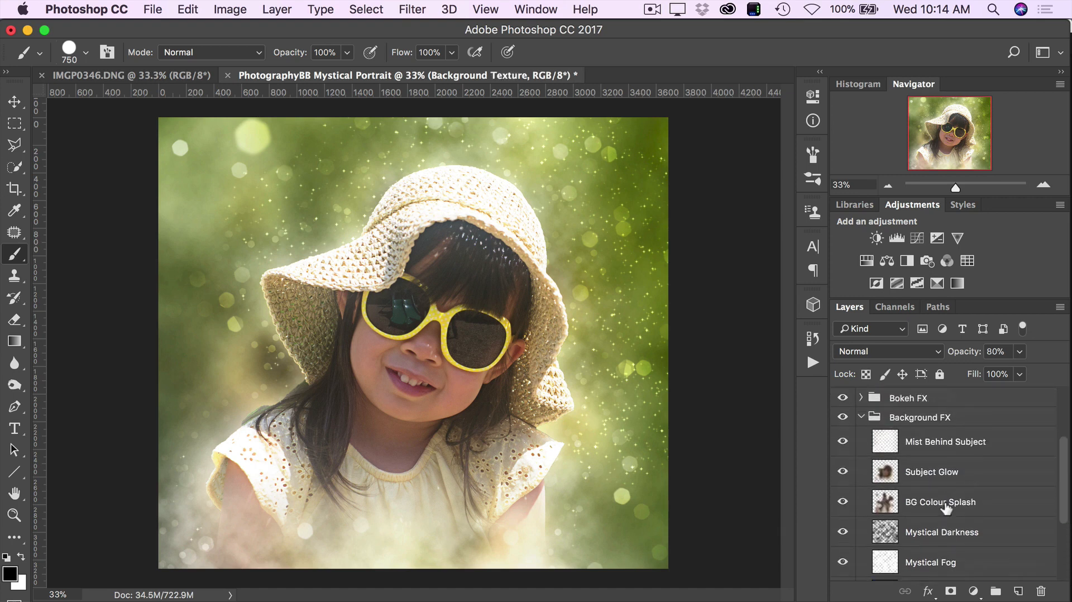
left_click(929, 398)
left_click(960, 356)
left_click_drag(960, 358, 953, 360)
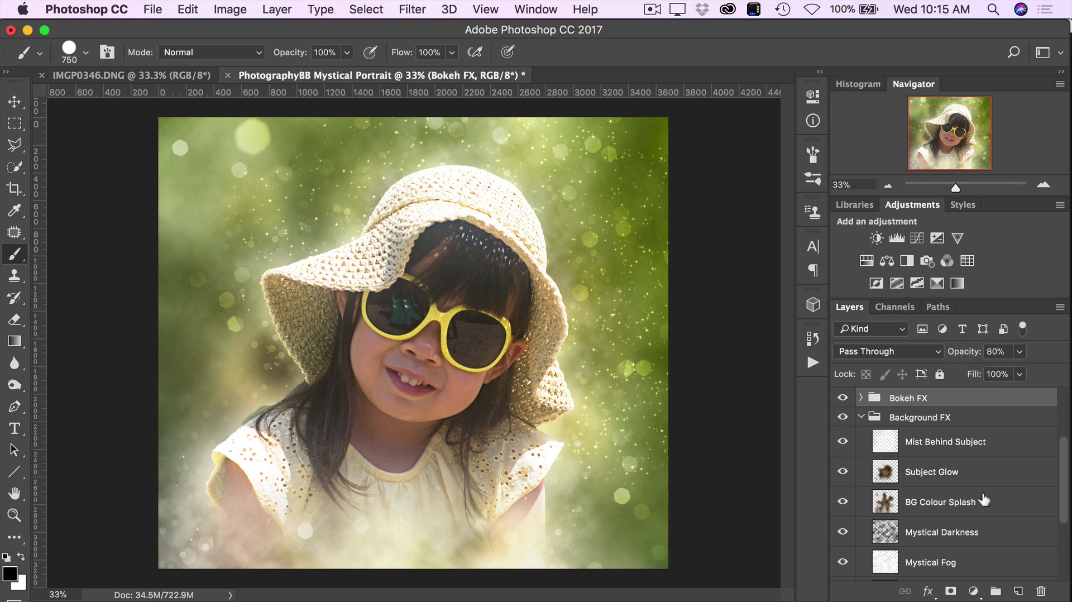
- Compare the original photo with the mystical effect by repeatedly hiding and showing all layers except Background
scroll(984, 500, "down", 5)
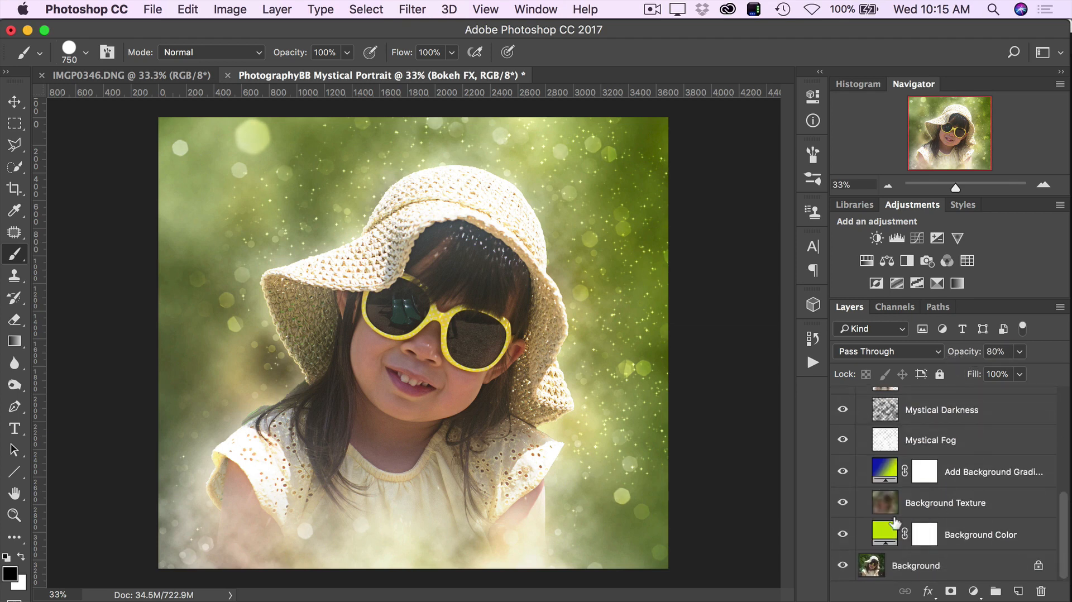
left_click(842, 567, "alt")
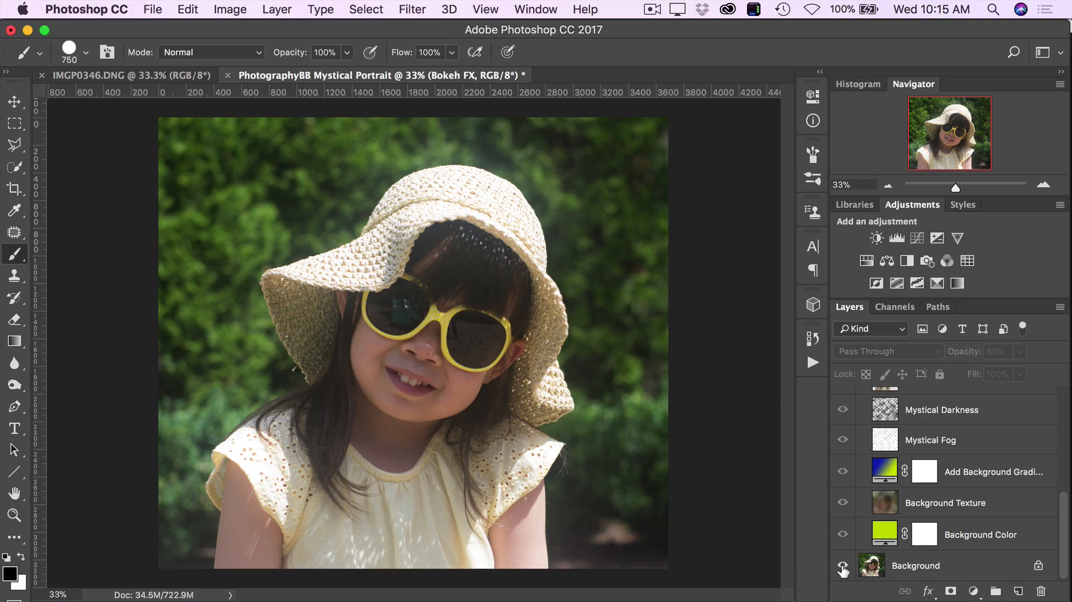
left_click(843, 567, "alt")
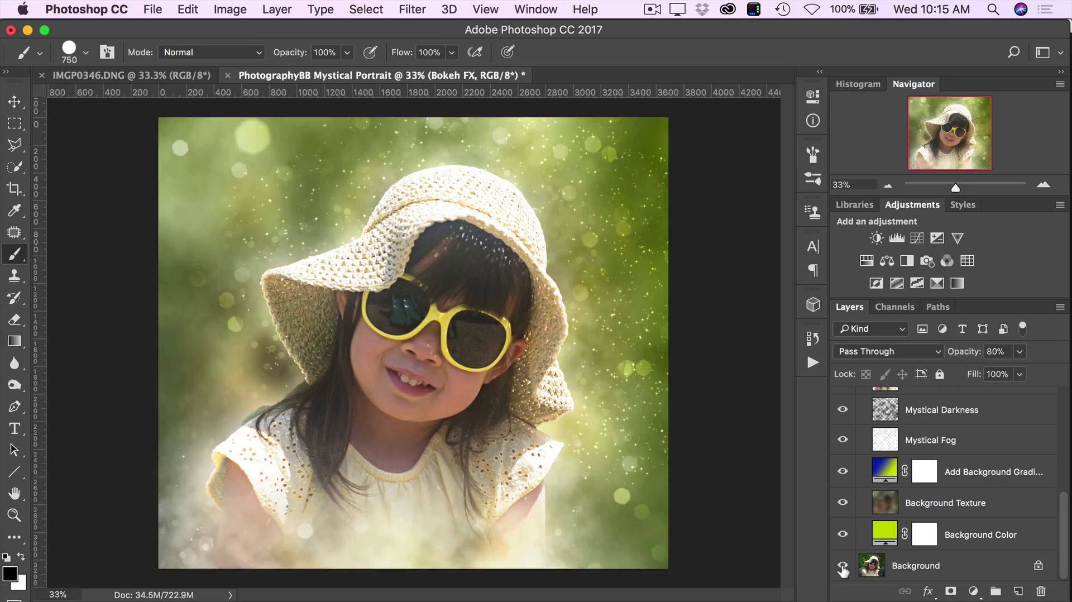
left_click(843, 567, "alt")
left_click(843, 568, "alt")
left_click(843, 567, "alt")
left_click(843, 567, "alt")
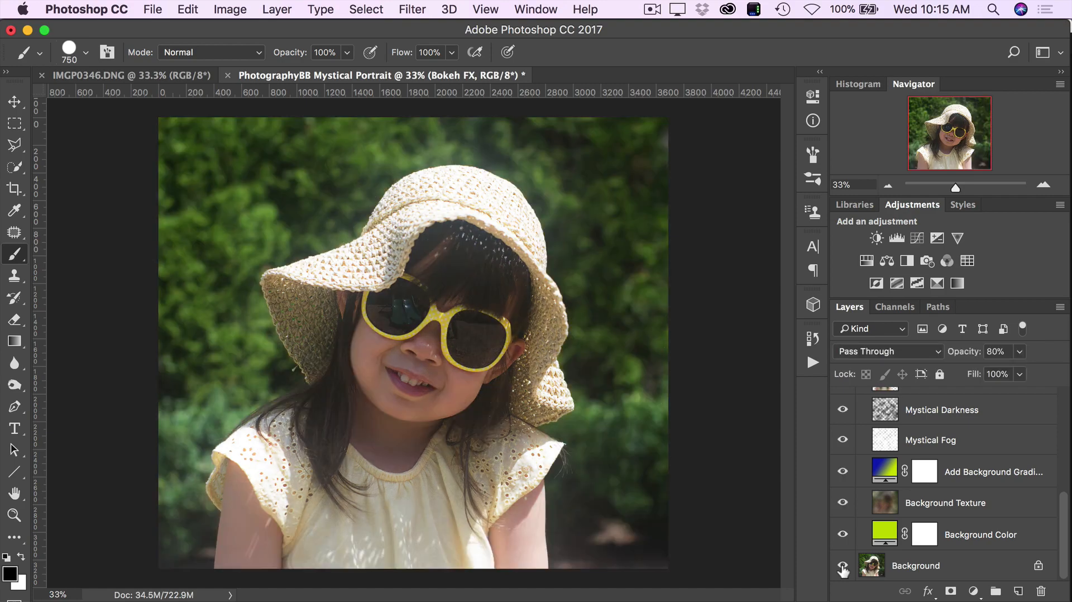